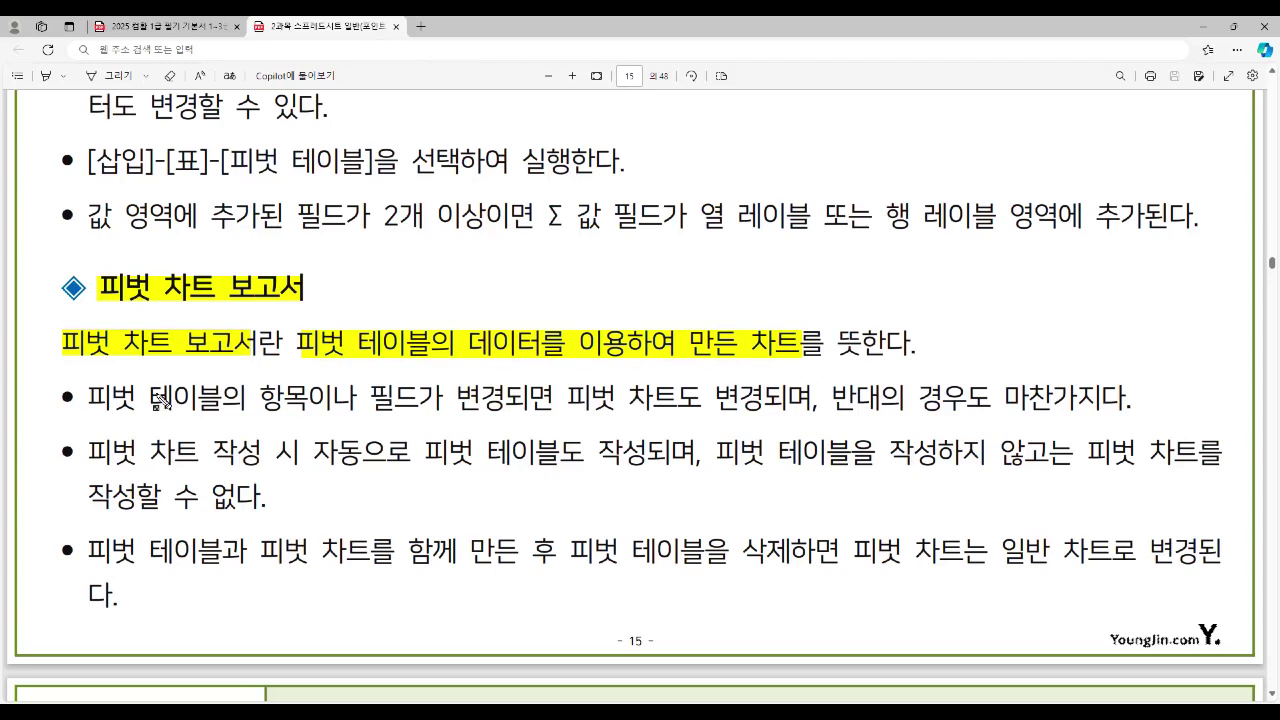
Highlight the key phrases in the first two 피벗 차트 보고서 bullets, and box the automatic pivot table clause and "없다" in red
left_click_drag(91, 398, 485, 402)
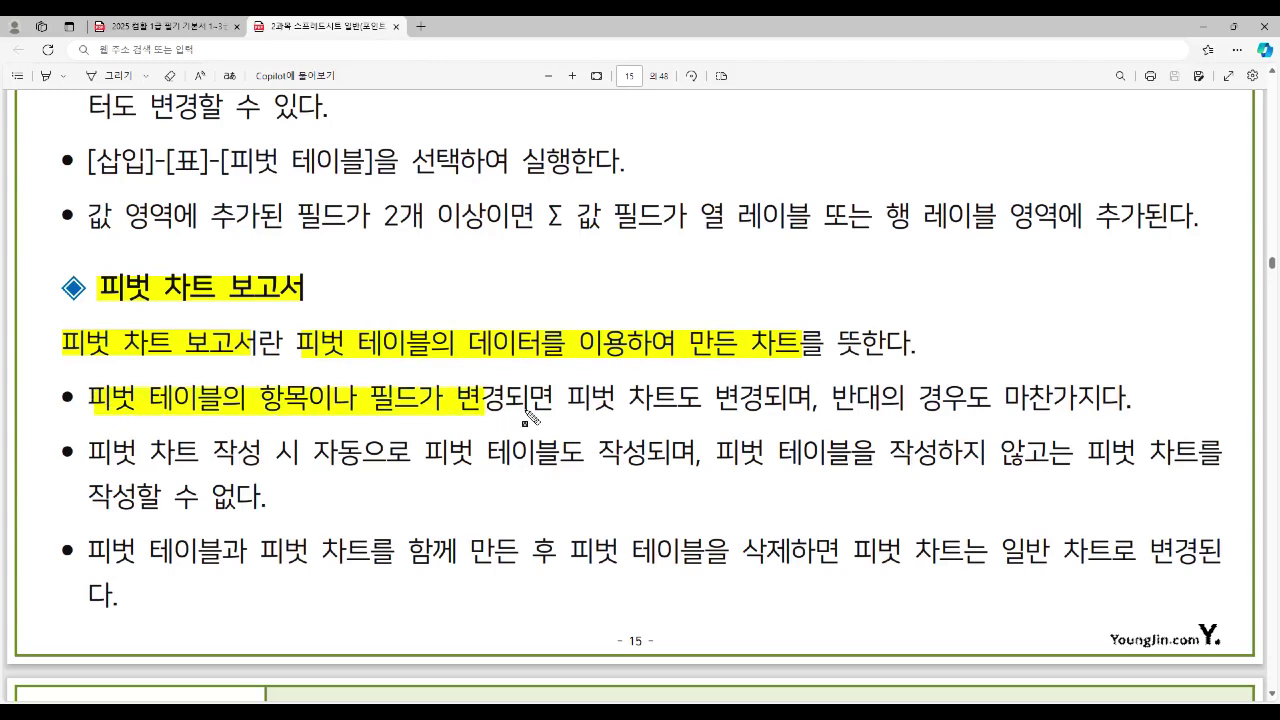
left_click_drag(570, 398, 762, 401)
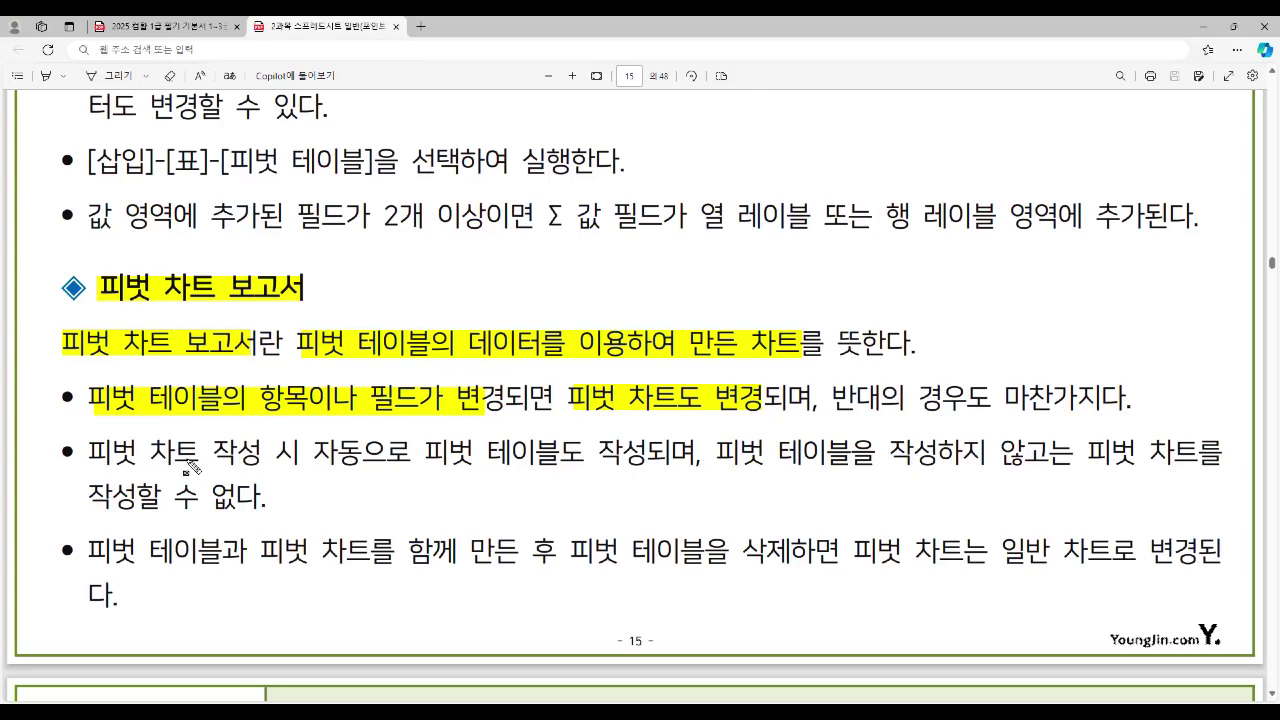
left_click_drag(314, 454, 656, 478)
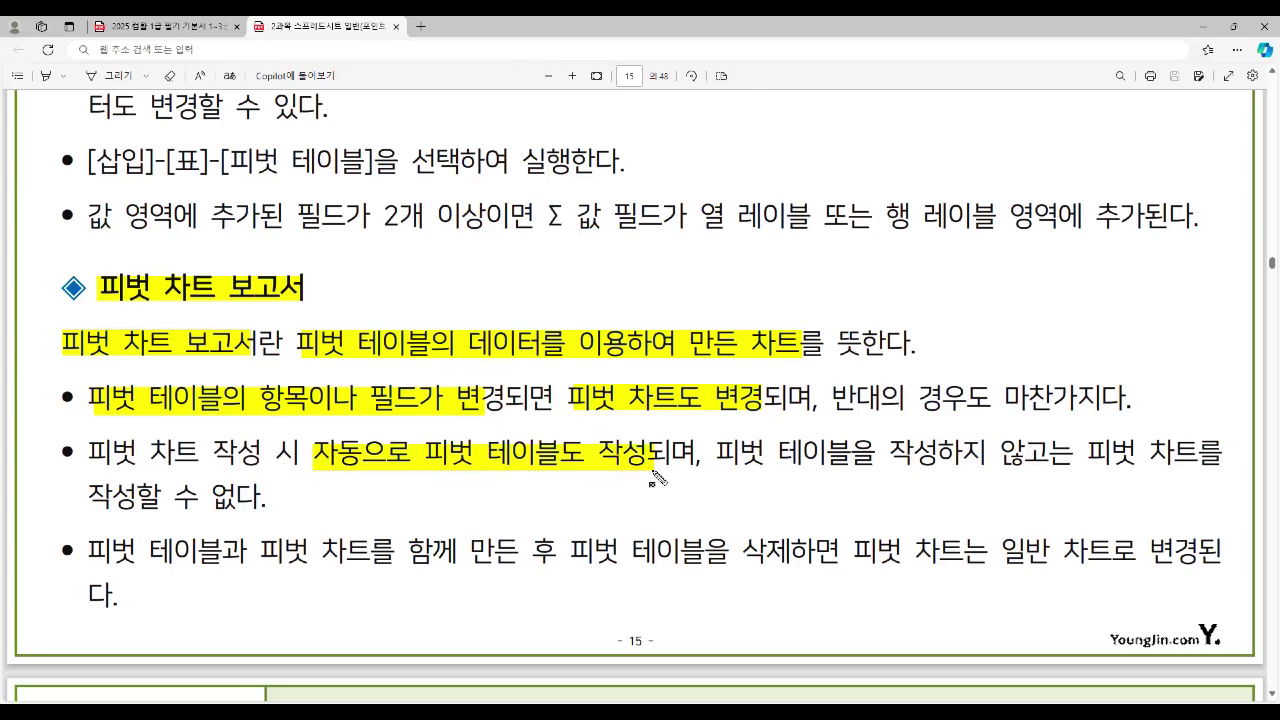
left_click_drag(84, 441, 693, 478)
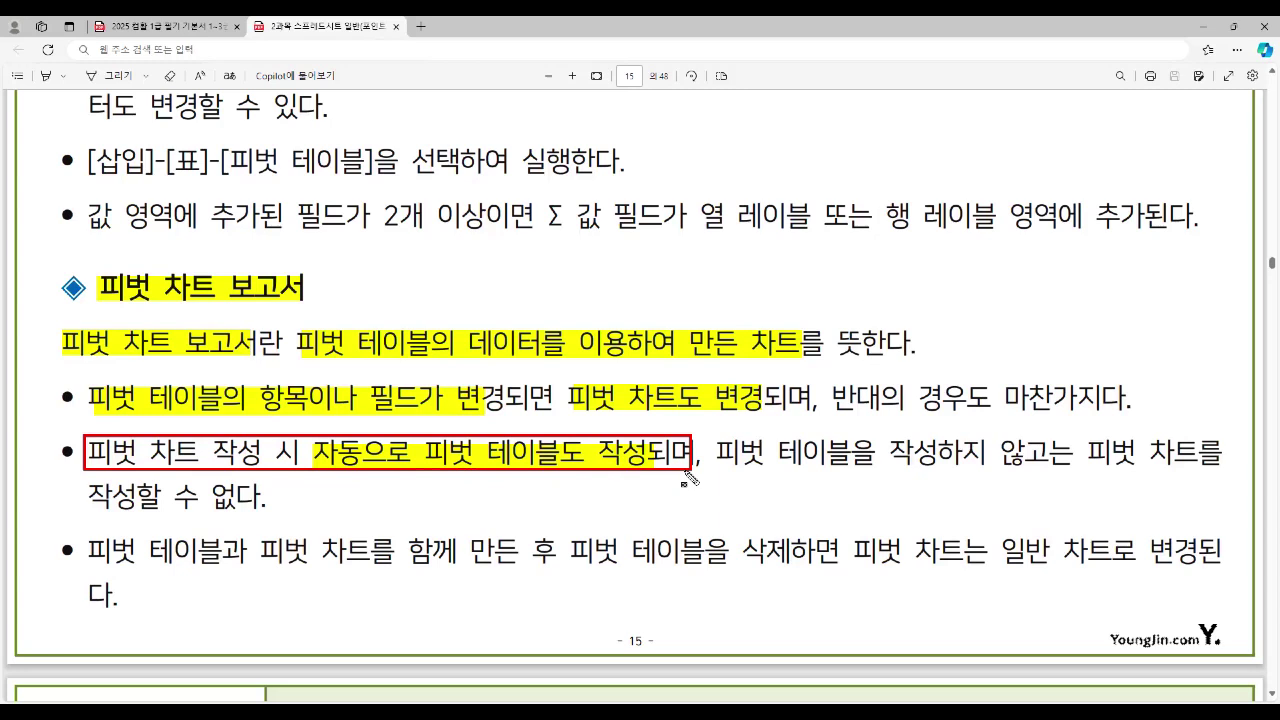
left_click_drag(718, 460, 1218, 476)
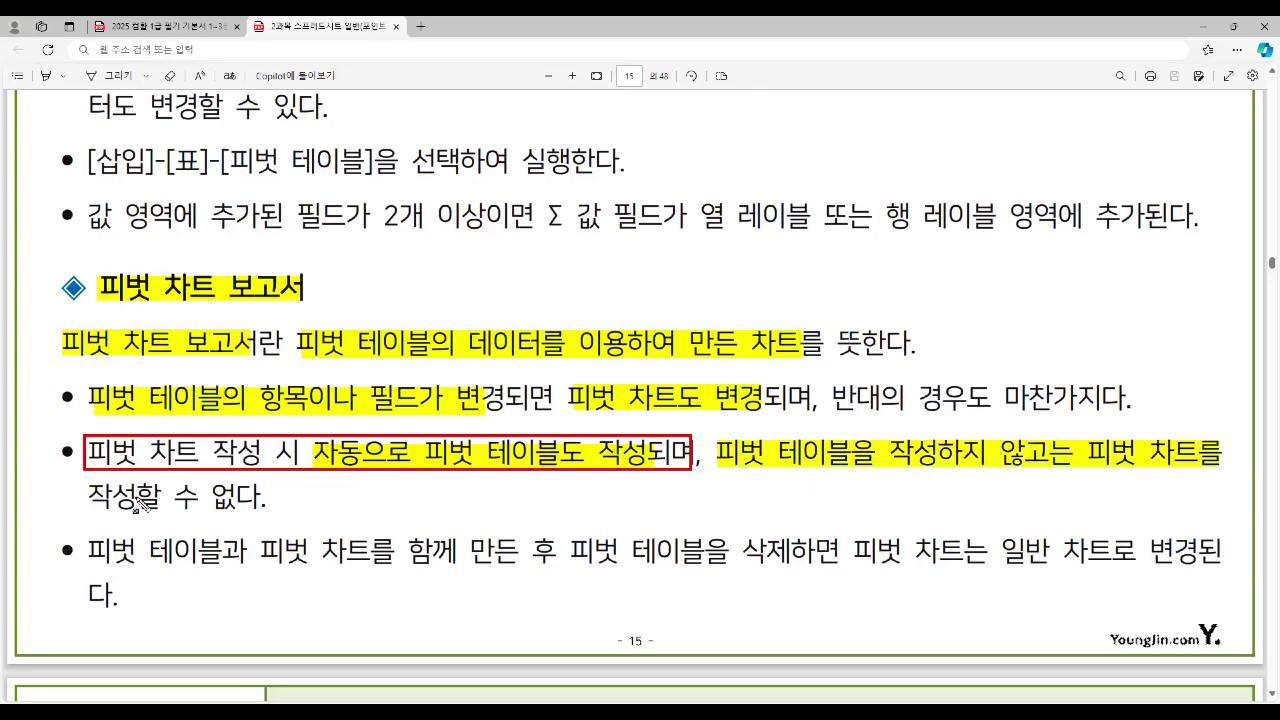
left_click_drag(86, 492, 272, 514)
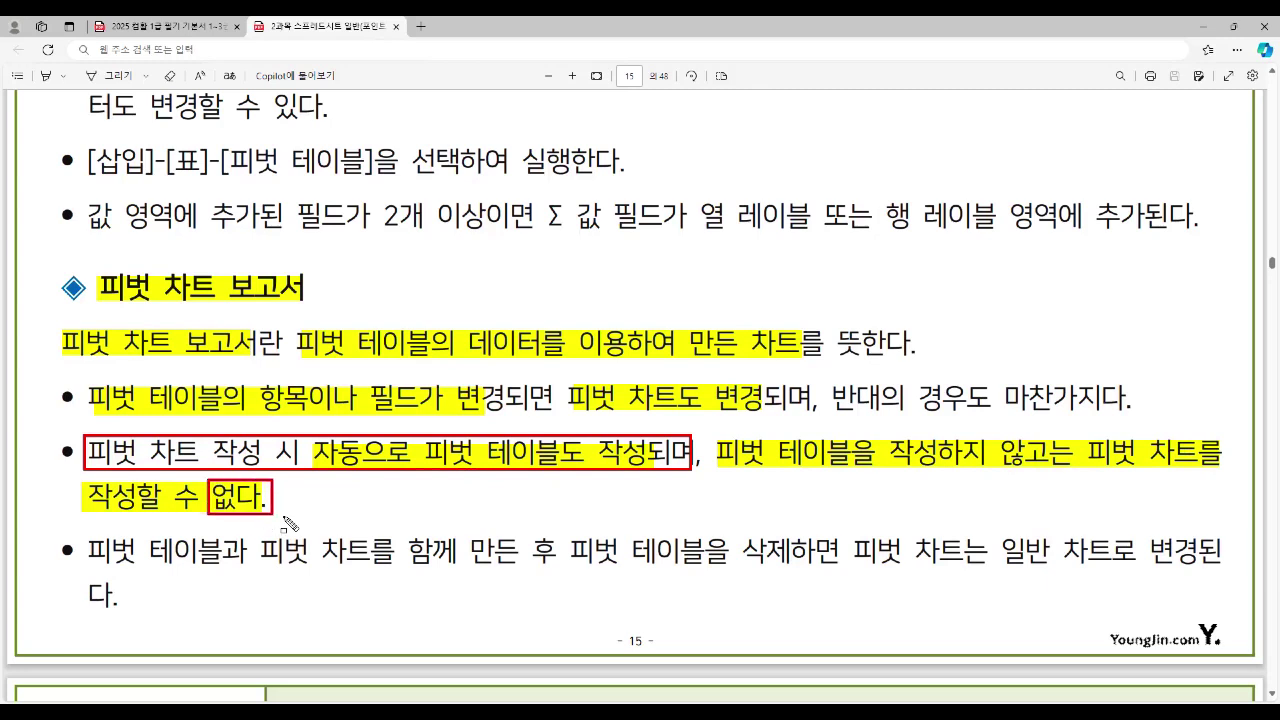
Box the last bullet about deleting the pivot table in red, highlight its key phrases, and box the clause "피벗 차트는 일반 차트로 변경"
mouse_move(52, 529)
left_mouse_down()
mouse_move(708, 611)
mouse_move(1226, 613)
left_mouse_up()
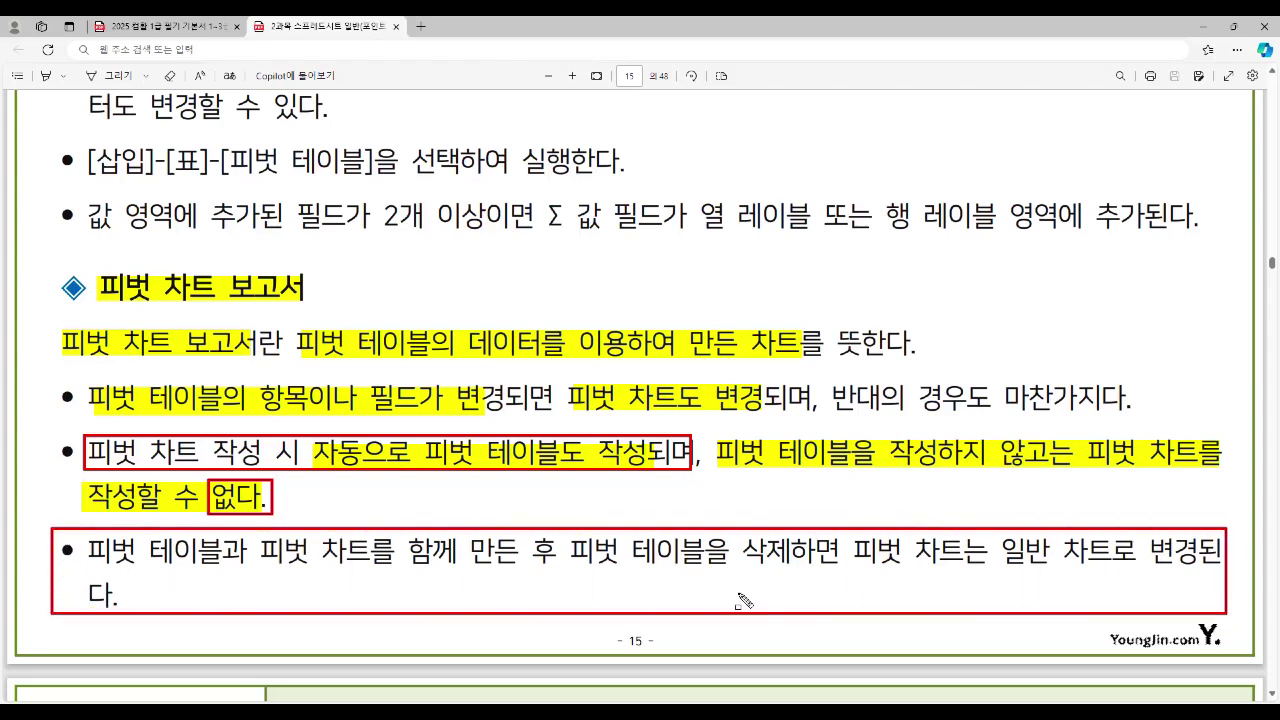
left_click_drag(86, 550, 380, 566)
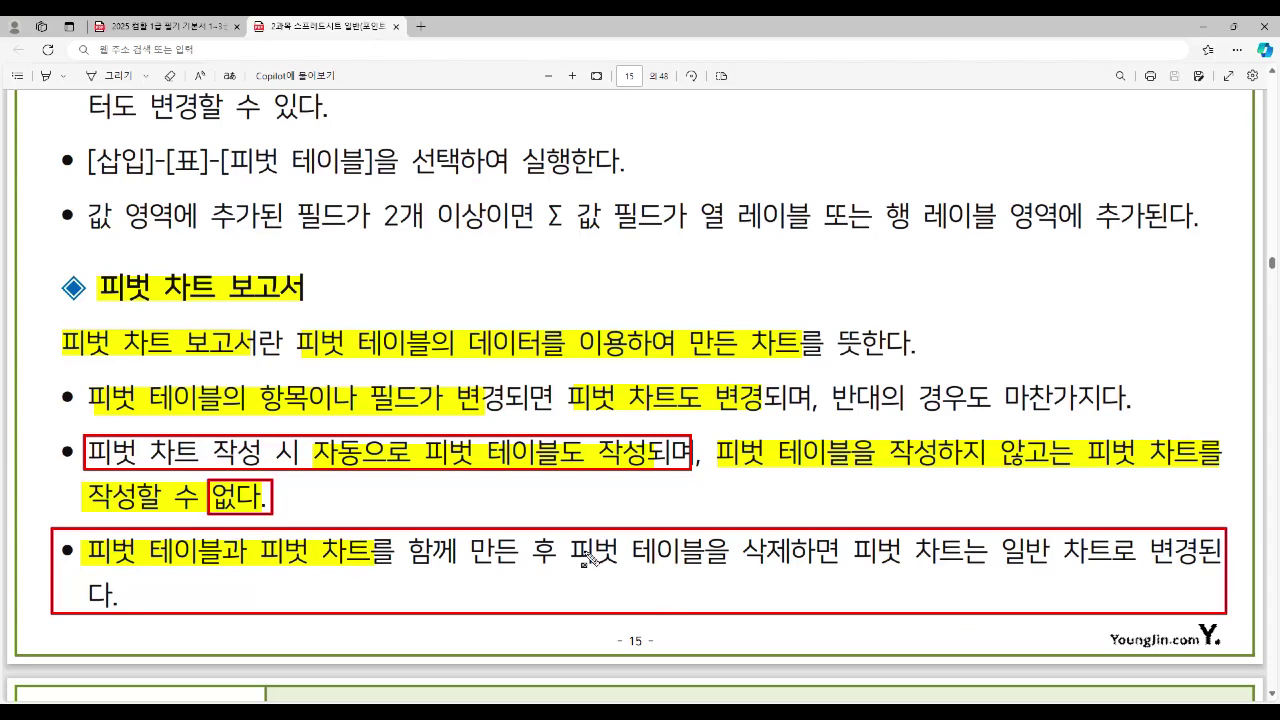
left_click_drag(572, 551, 798, 566)
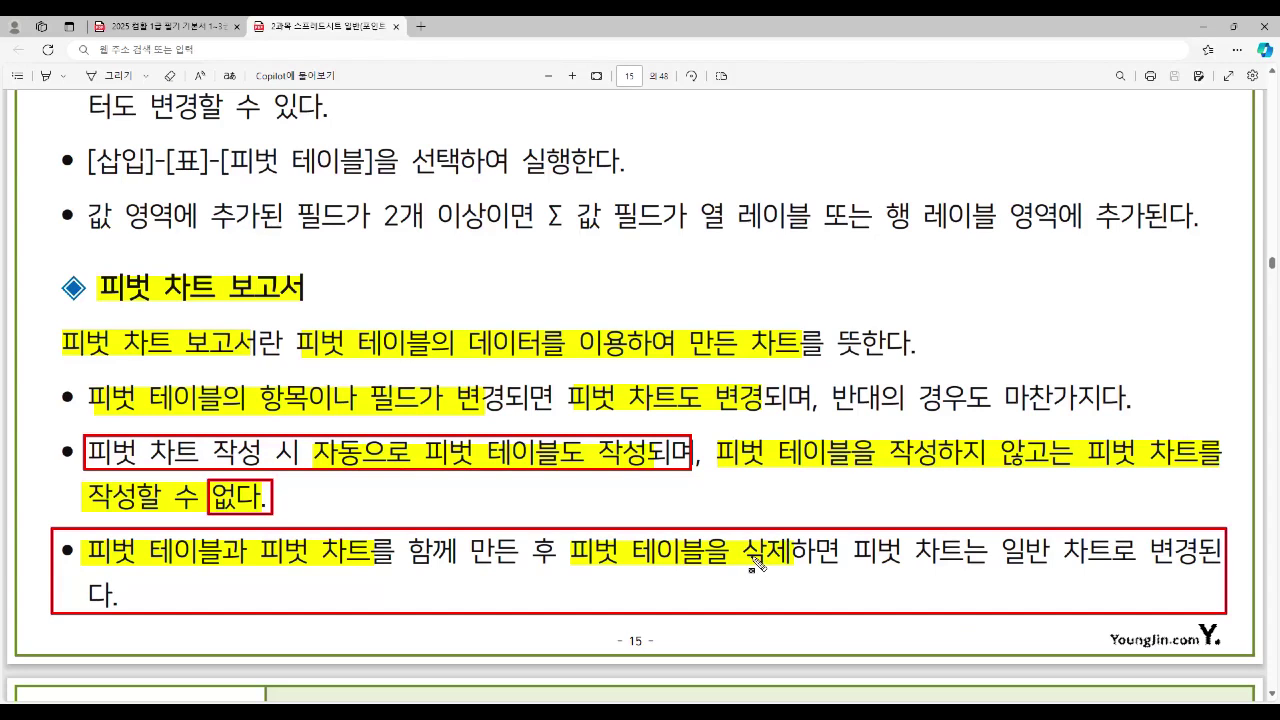
left_click_drag(998, 553, 1118, 568)
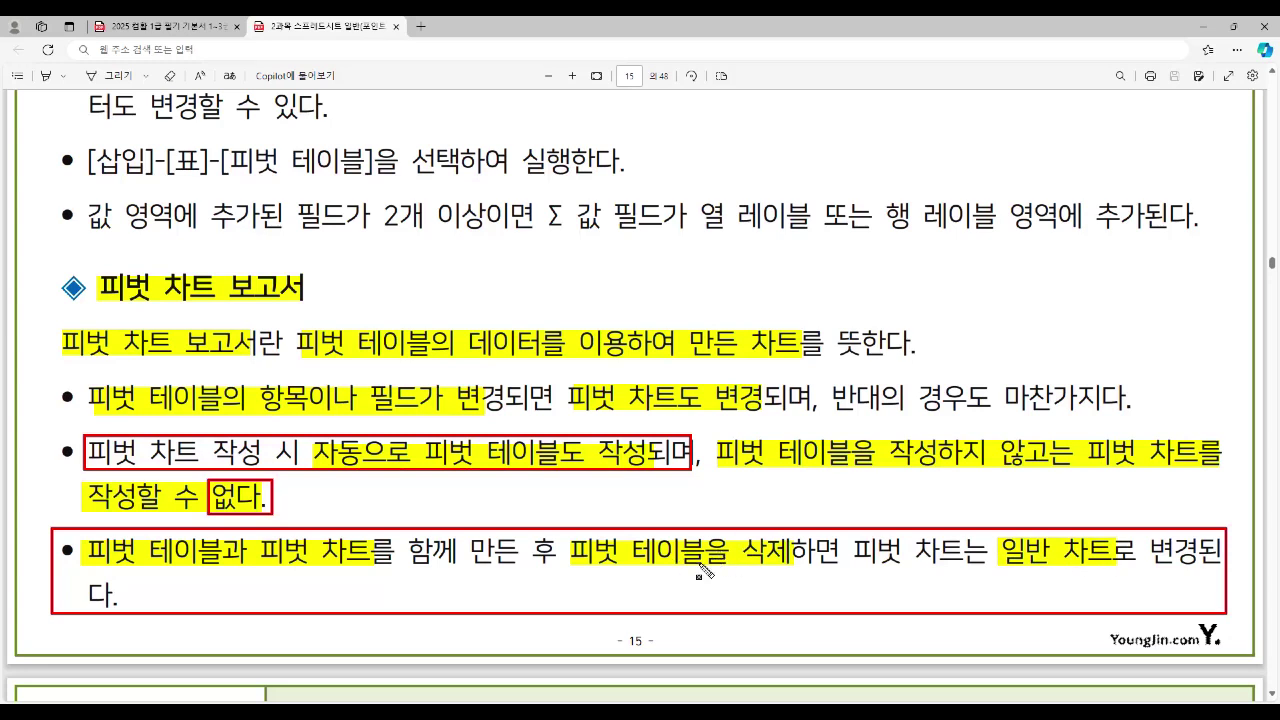
left_click_drag(856, 556, 967, 566)
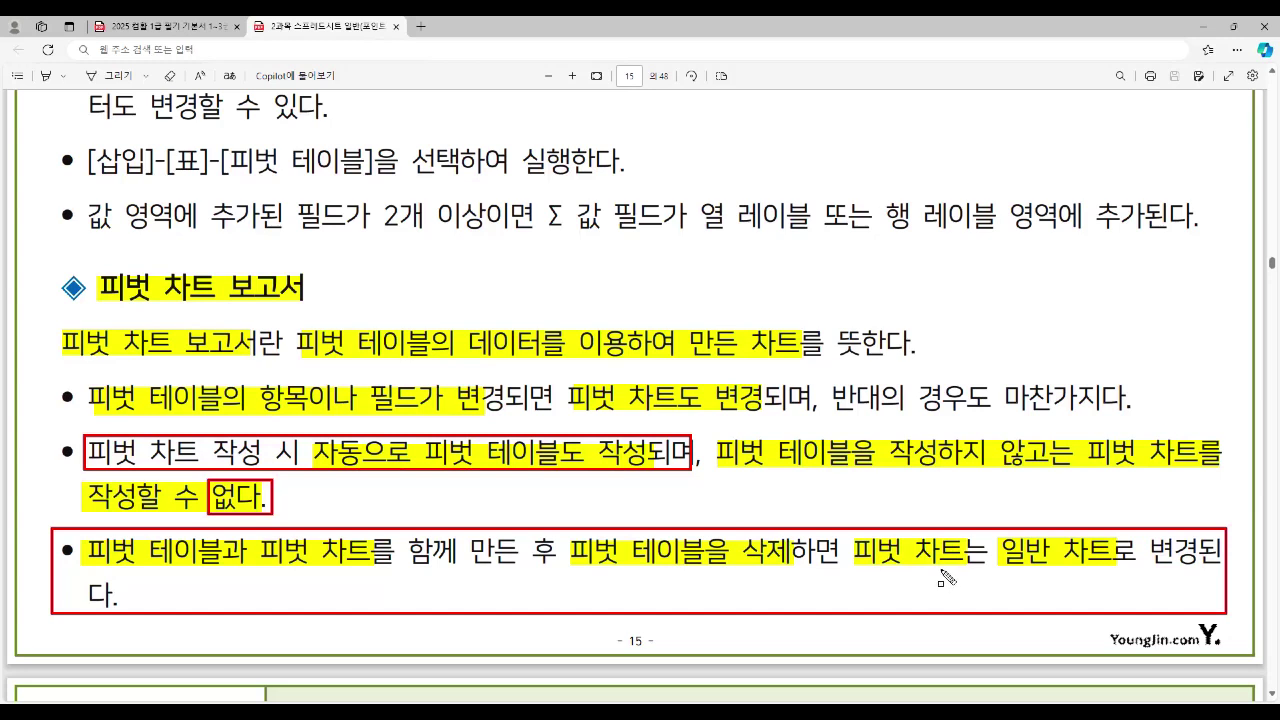
left_click_drag(848, 537, 1199, 570)
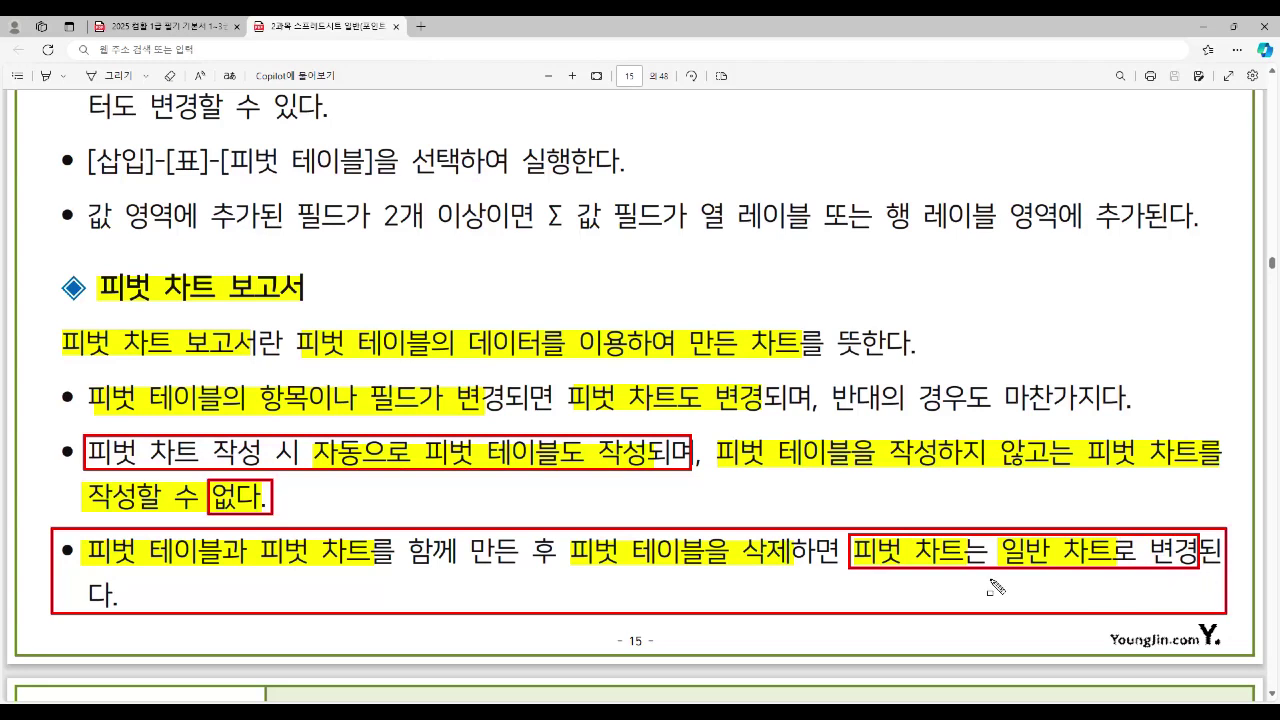
Switch to the Excel workbook and start a pivot table from the data range A1:C5 on Sheet19
key("alt+Tab")
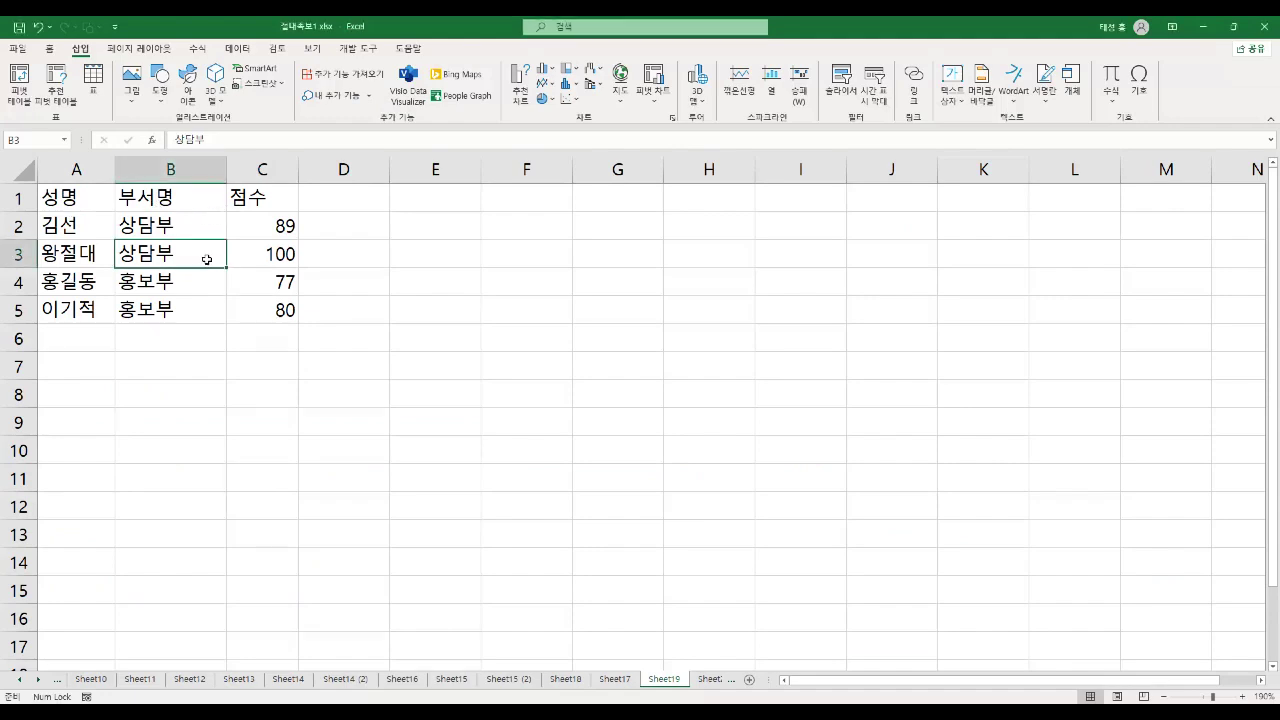
left_click(24, 92)
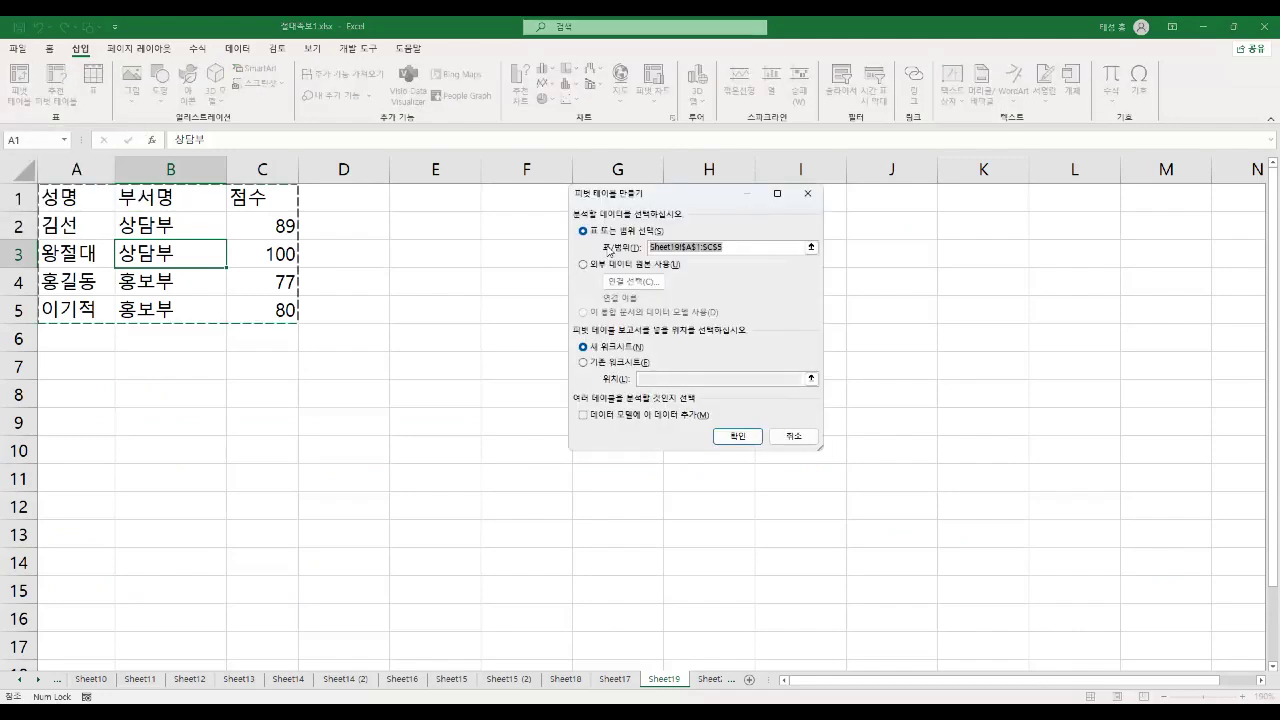
left_click_drag(677, 201, 490, 256)
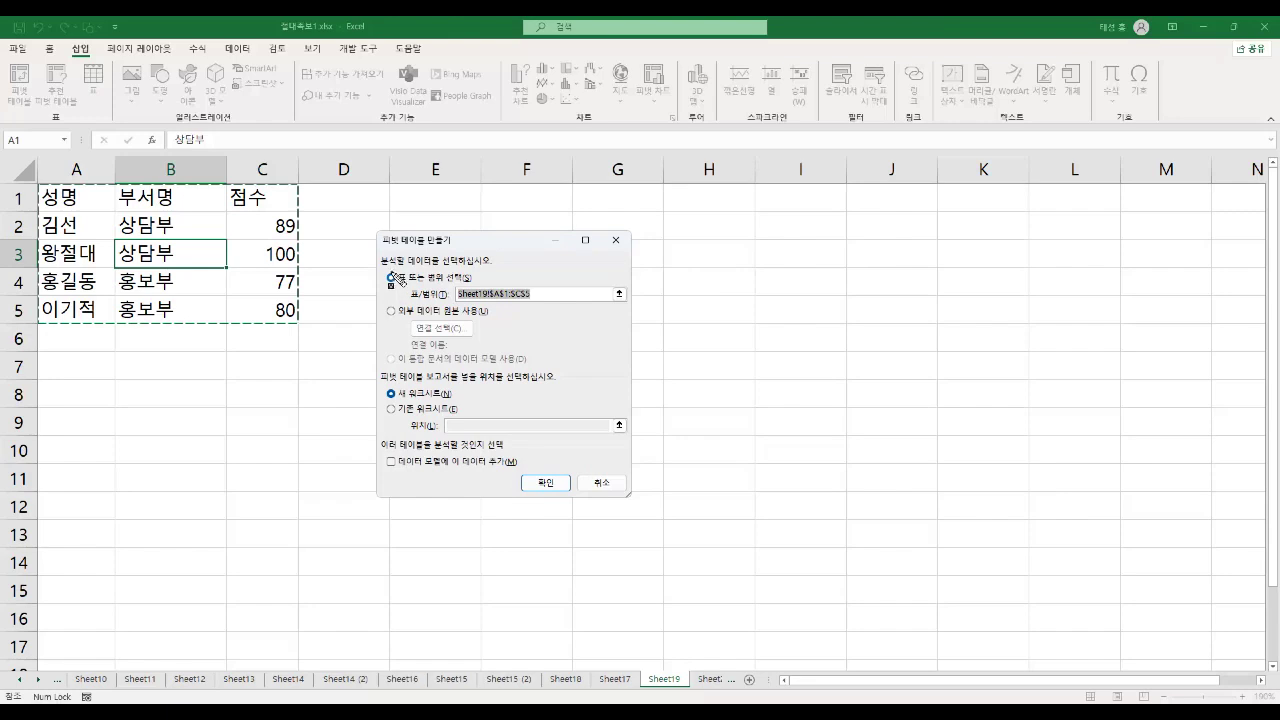
Mark up the data source and report location options in the pivot table dialog, and clear the markings
left_click_drag(386, 277, 480, 277)
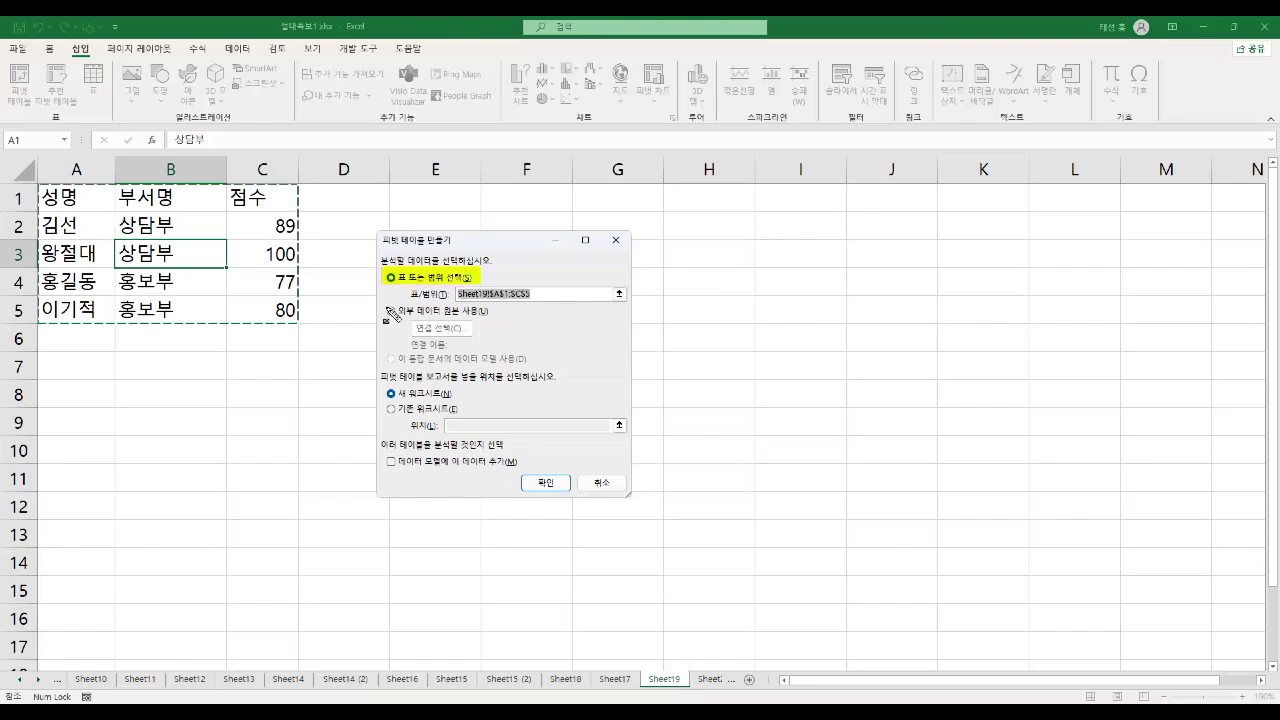
left_click_drag(384, 310, 490, 310)
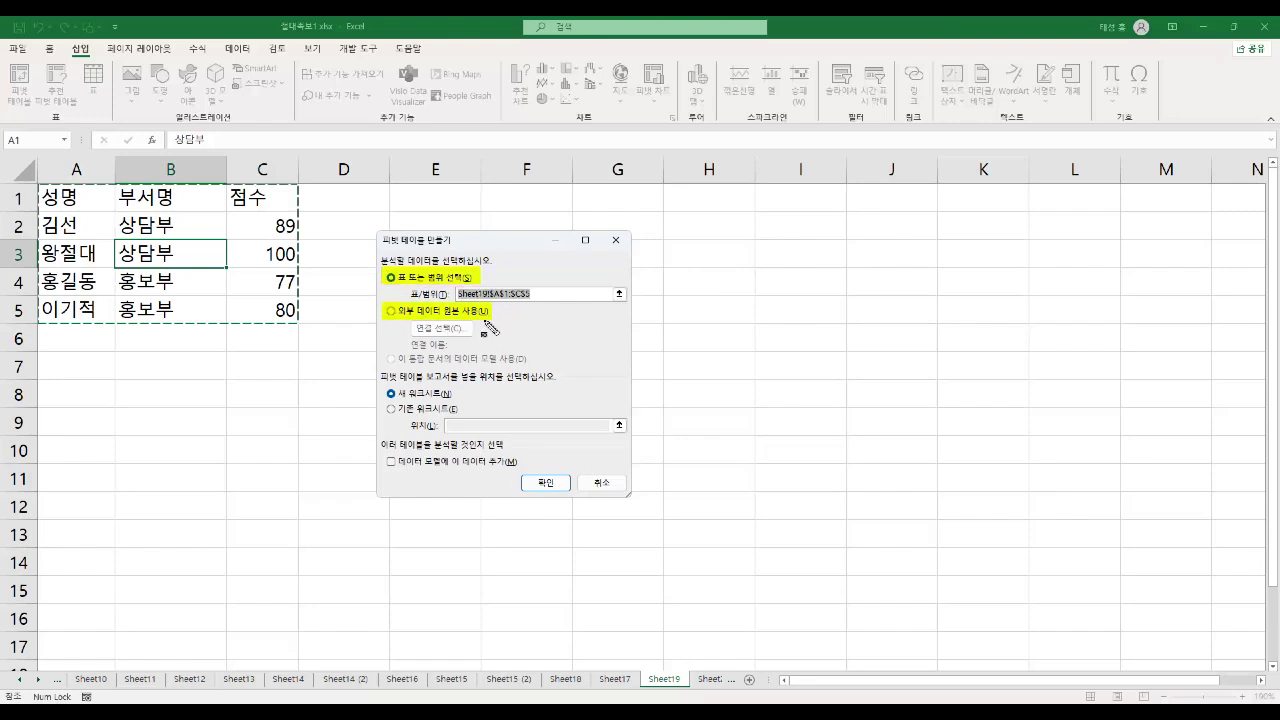
left_click_drag(379, 302, 493, 322)
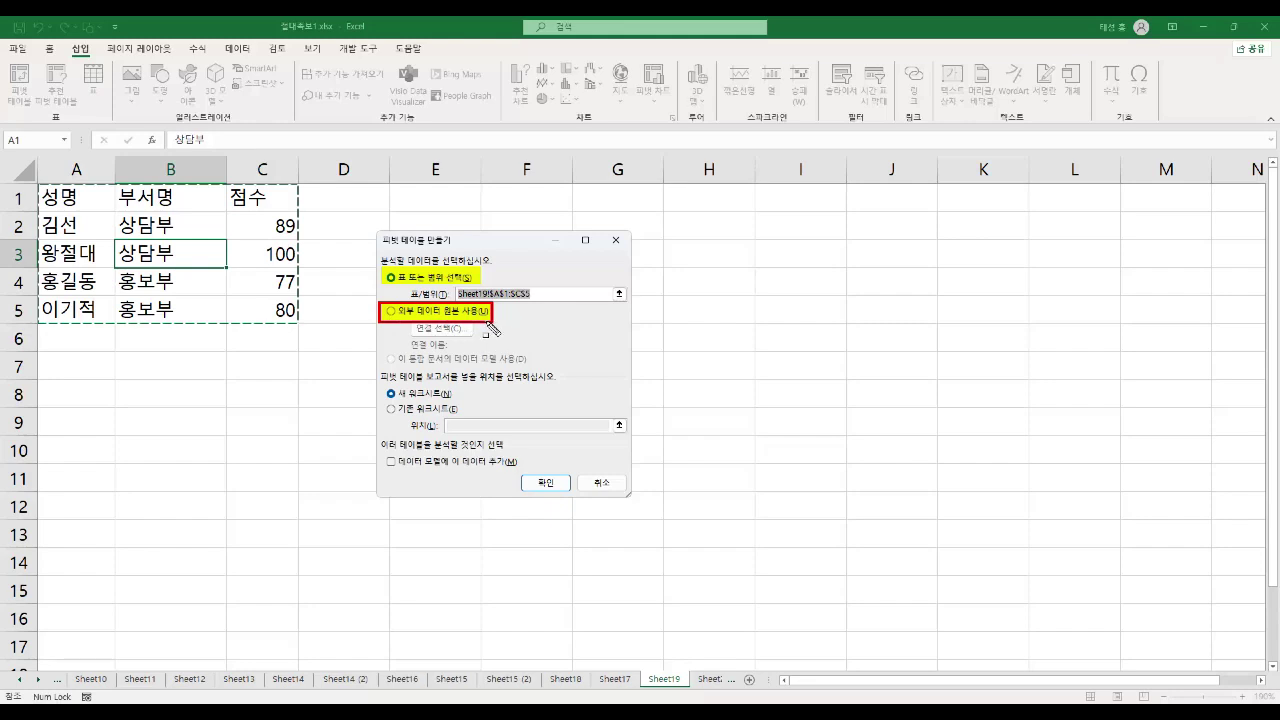
mouse_move(371, 368)
left_mouse_down()
mouse_move(503, 436)
mouse_move(639, 441)
left_mouse_up()
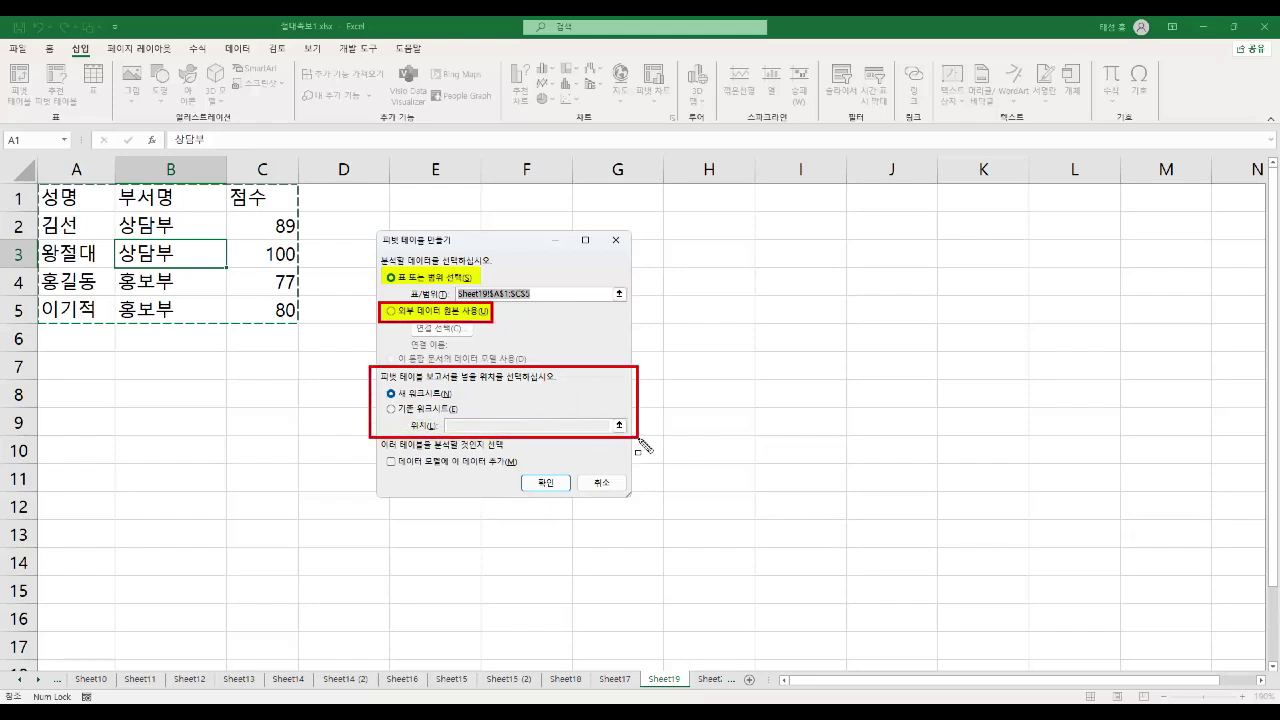
left_click_drag(384, 393, 462, 394)
mouse_move(386, 408)
left_mouse_down()
mouse_move(462, 409)
mouse_move(437, 426)
left_mouse_up()
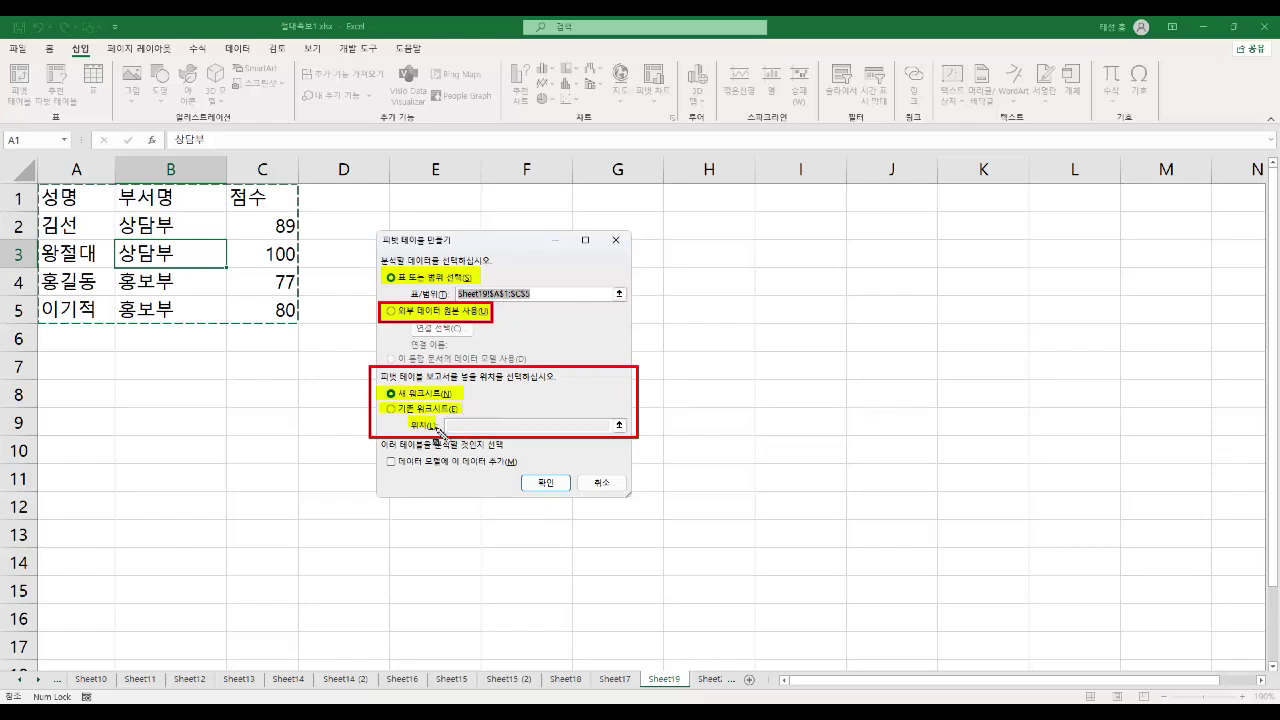
key("Escape")
Create the pivot table on the existing worksheet at cell E3
left_click(420, 411)
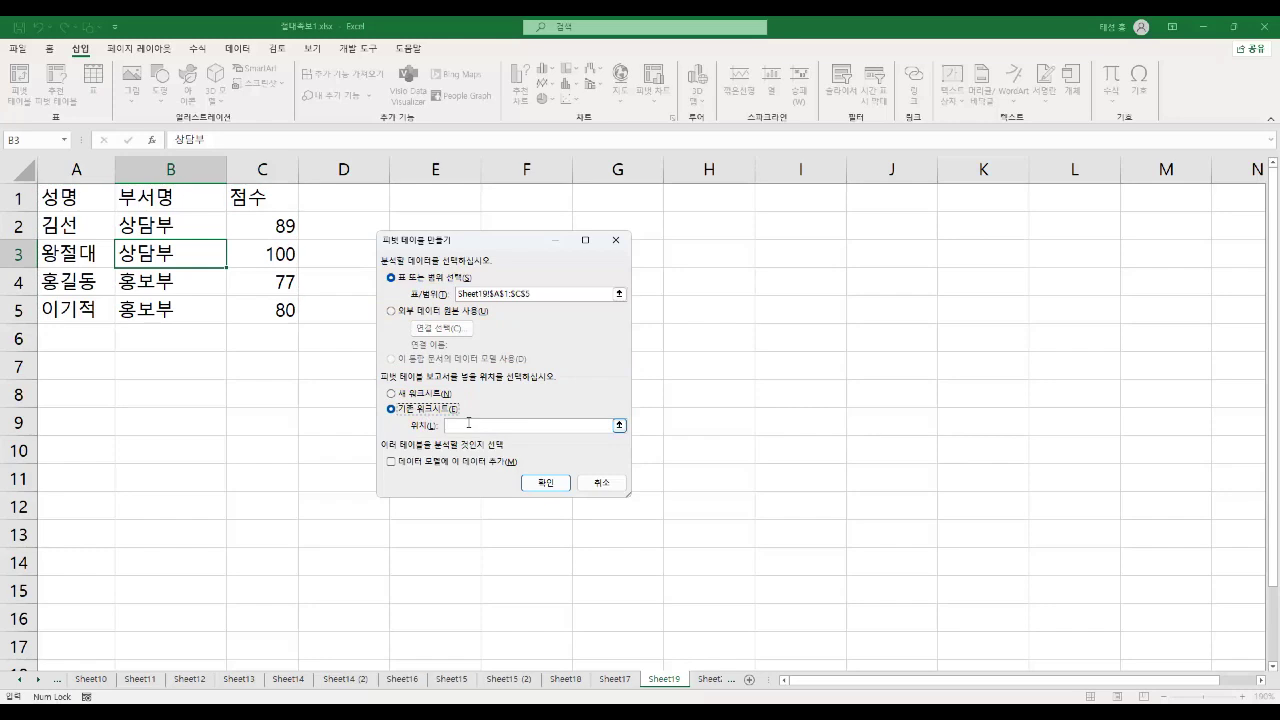
left_click_drag(475, 242, 642, 272)
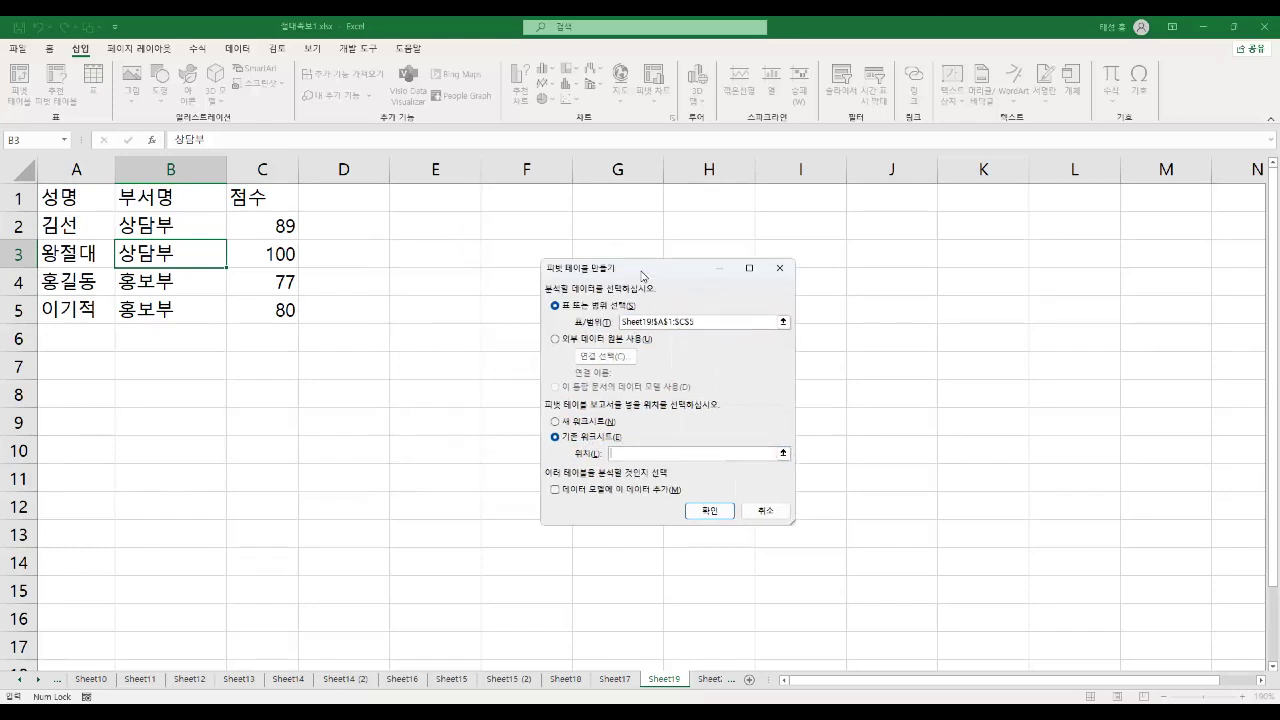
left_click(451, 259)
left_click(712, 512)
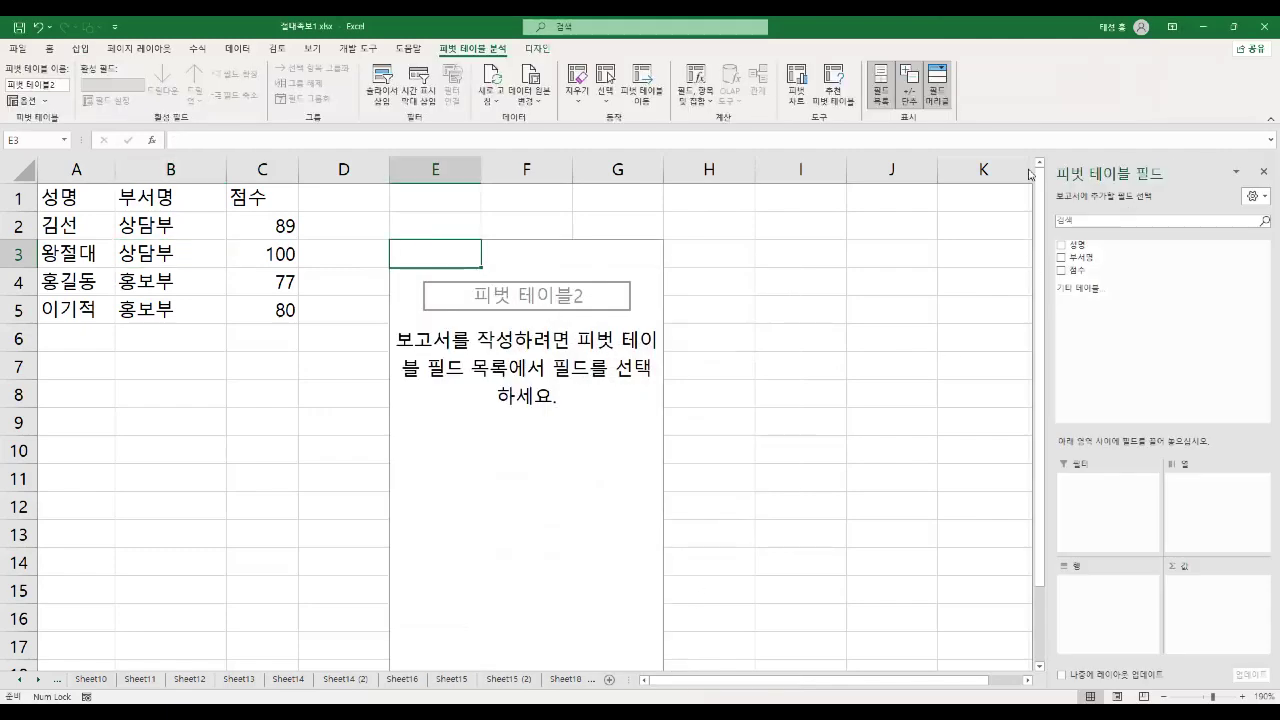
Add the 성명, 부서명 and 점수 fields to the pivot table
left_click(1061, 244)
left_click(1061, 257)
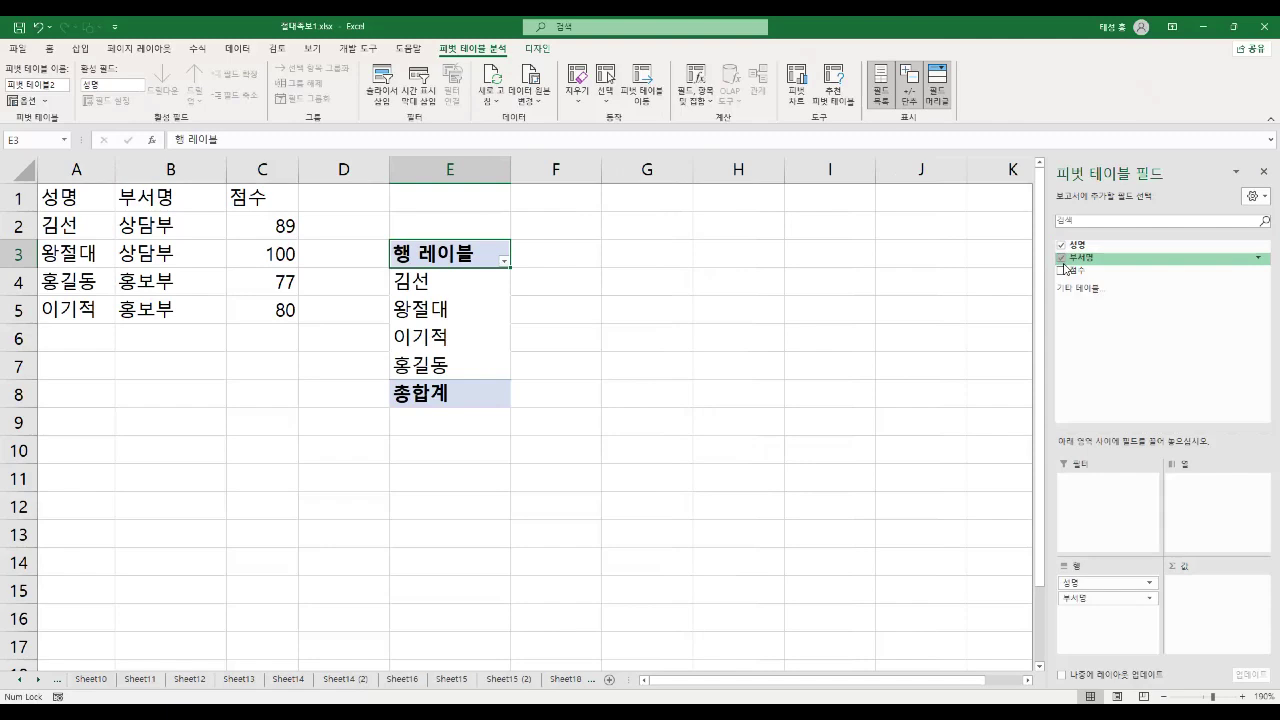
left_click(1062, 270)
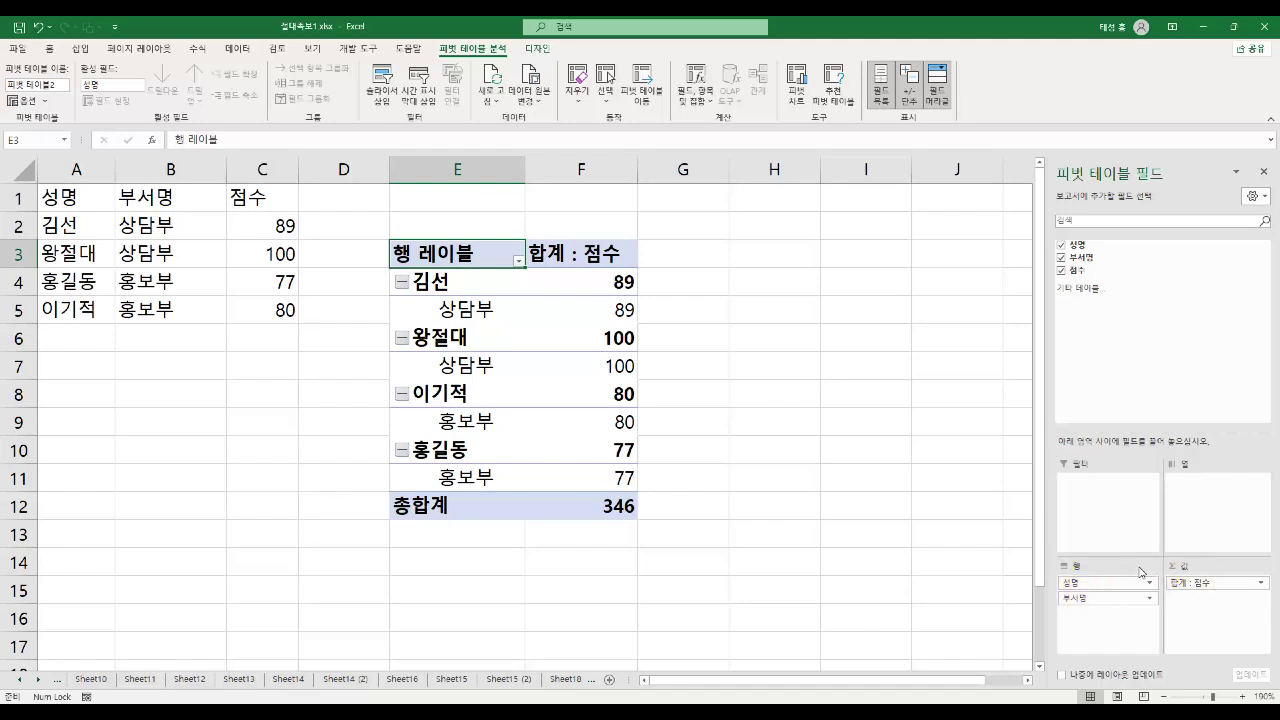
Rearrange the pivot table by trying 부서명 and 성명 in turn as columns, and finish with 부서명 as filter and 성명 as rows
left_click_drag(1095, 598, 1205, 513)
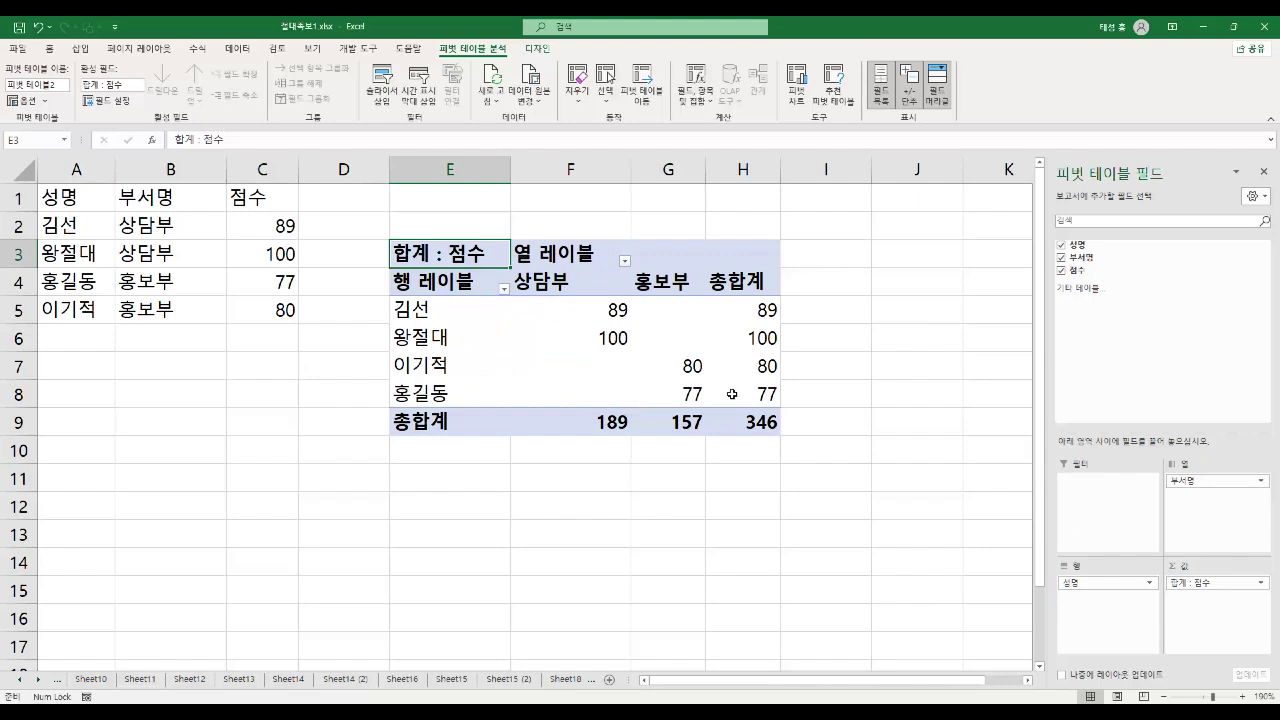
left_click_drag(1215, 482, 1204, 516)
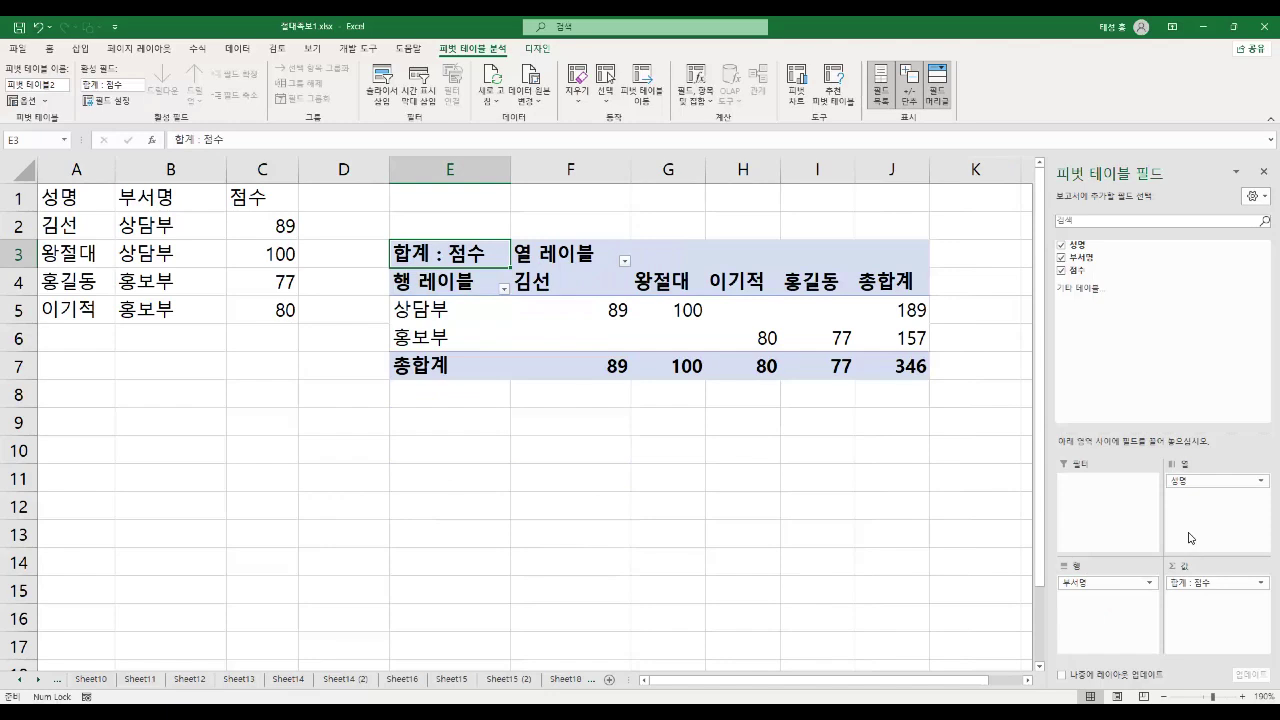
left_click_drag(1100, 578, 1110, 500)
left_click_drag(1196, 488, 1104, 606)
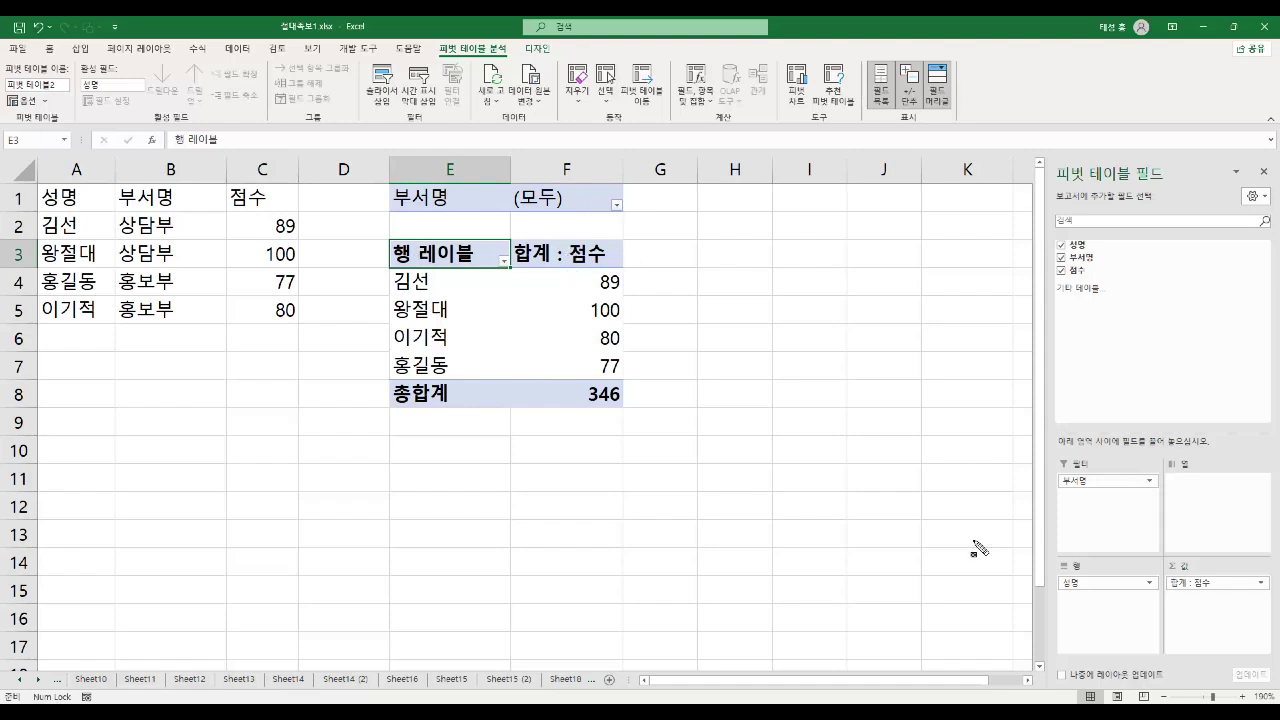
Mark up the 부서명 filter field, its filter row and the pivot table body, and clear the markings
left_click_drag(1038, 444, 1143, 512)
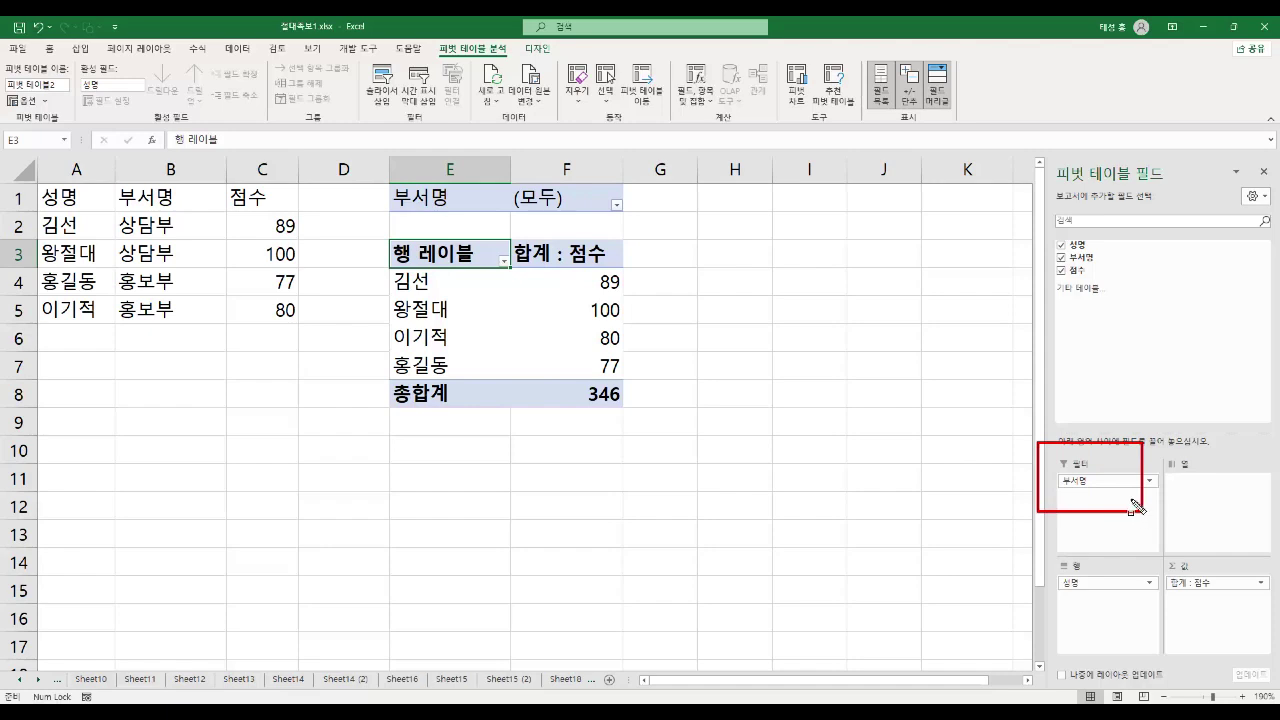
mouse_move(392, 184)
left_mouse_down()
mouse_move(426, 207)
mouse_move(590, 222)
mouse_move(621, 212)
left_mouse_up()
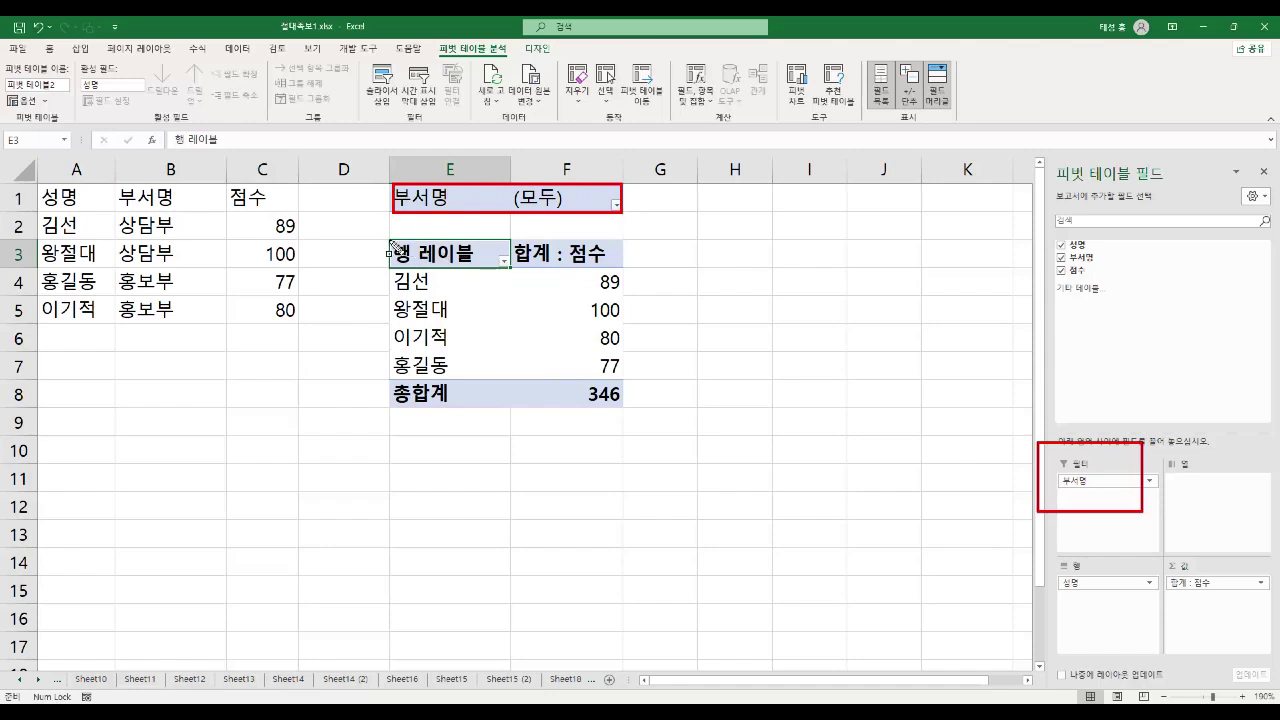
mouse_move(389, 242)
left_mouse_down()
mouse_move(450, 270)
mouse_move(612, 282)
mouse_move(622, 405)
left_mouse_up()
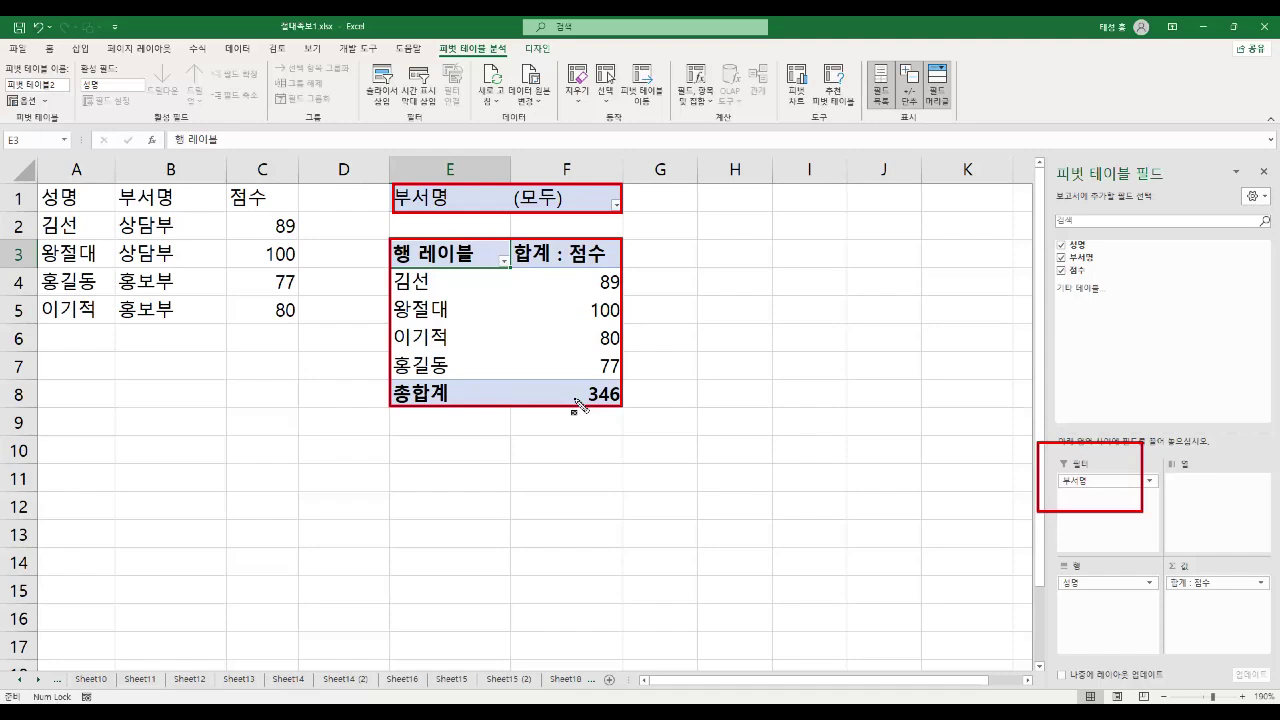
left_click_drag(1036, 443, 1142, 514)
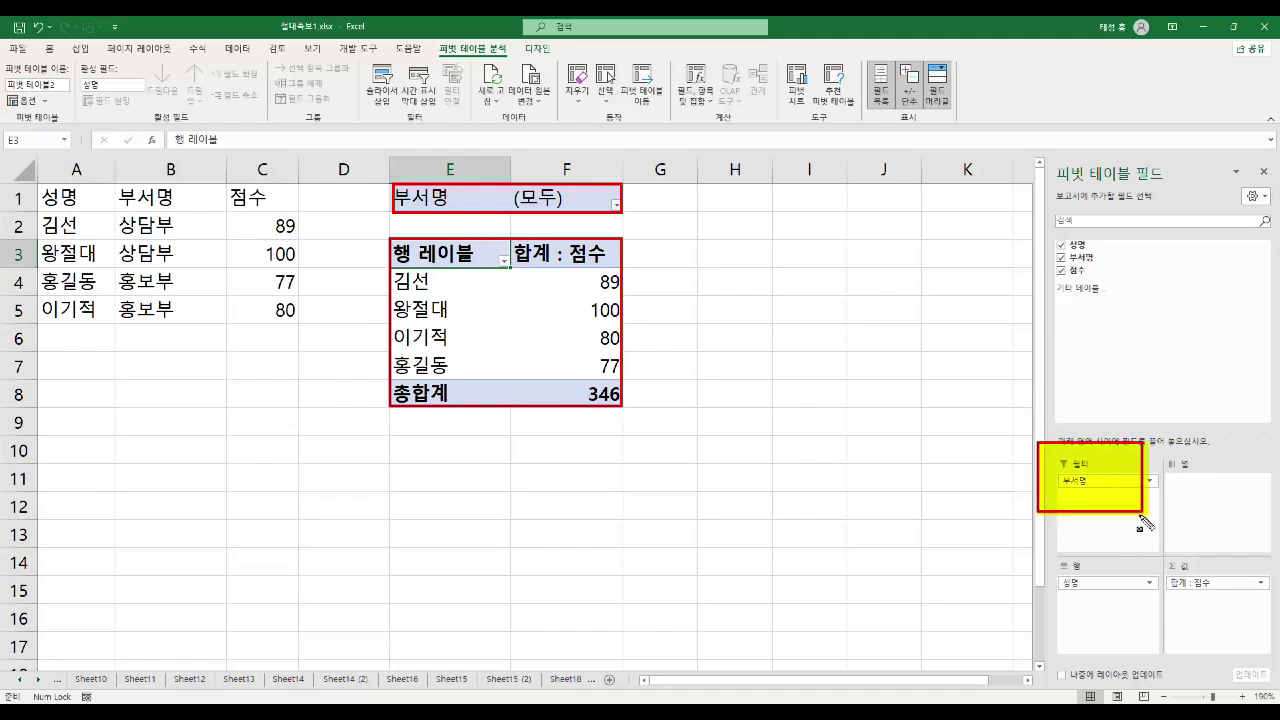
mouse_move(390, 242)
left_mouse_down()
mouse_move(468, 256)
mouse_move(609, 357)
mouse_move(623, 406)
left_mouse_up()
key("Escape")
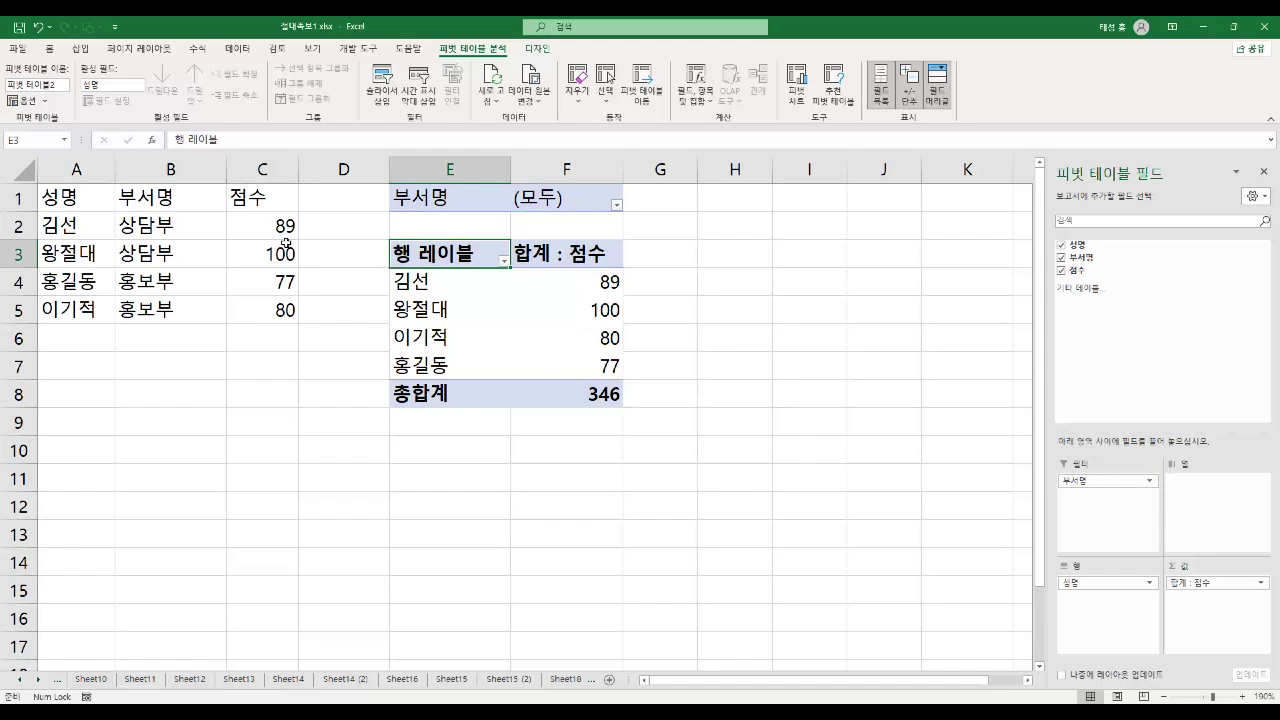
Compare the name and score in the first source data row with the matching entry in the pivot table
left_click(94, 230)
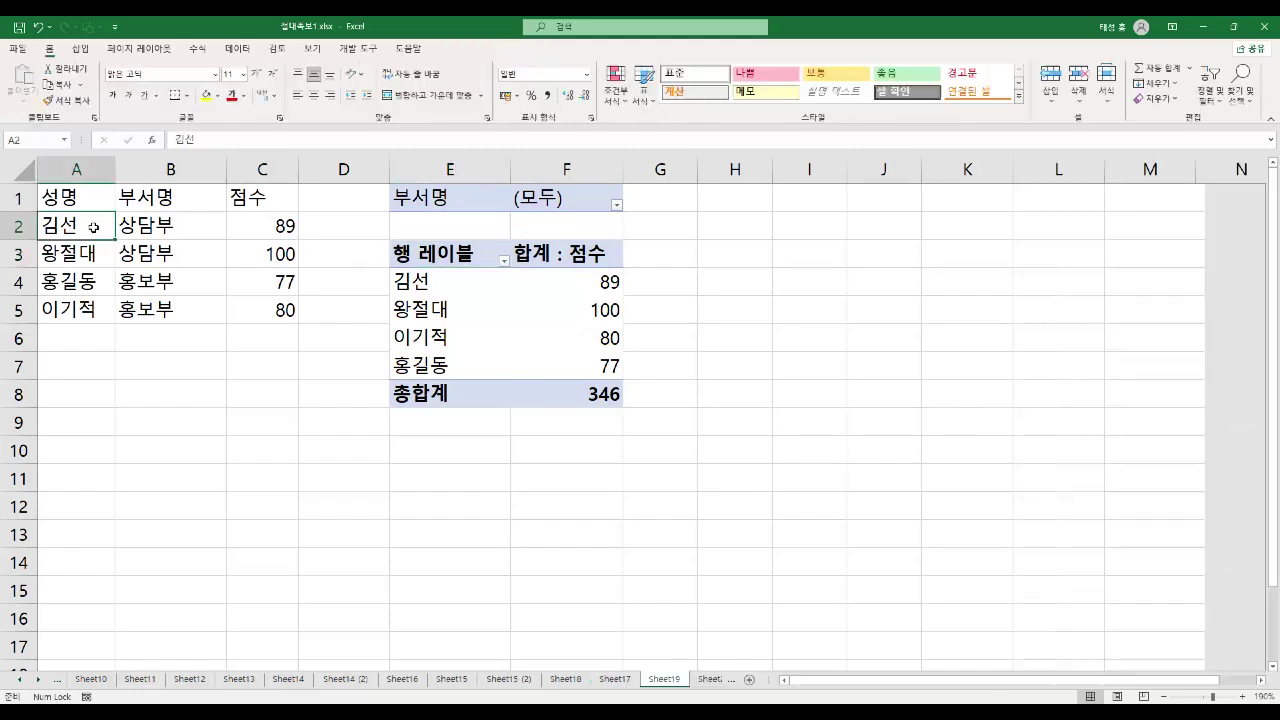
left_click(281, 238)
left_click(431, 287)
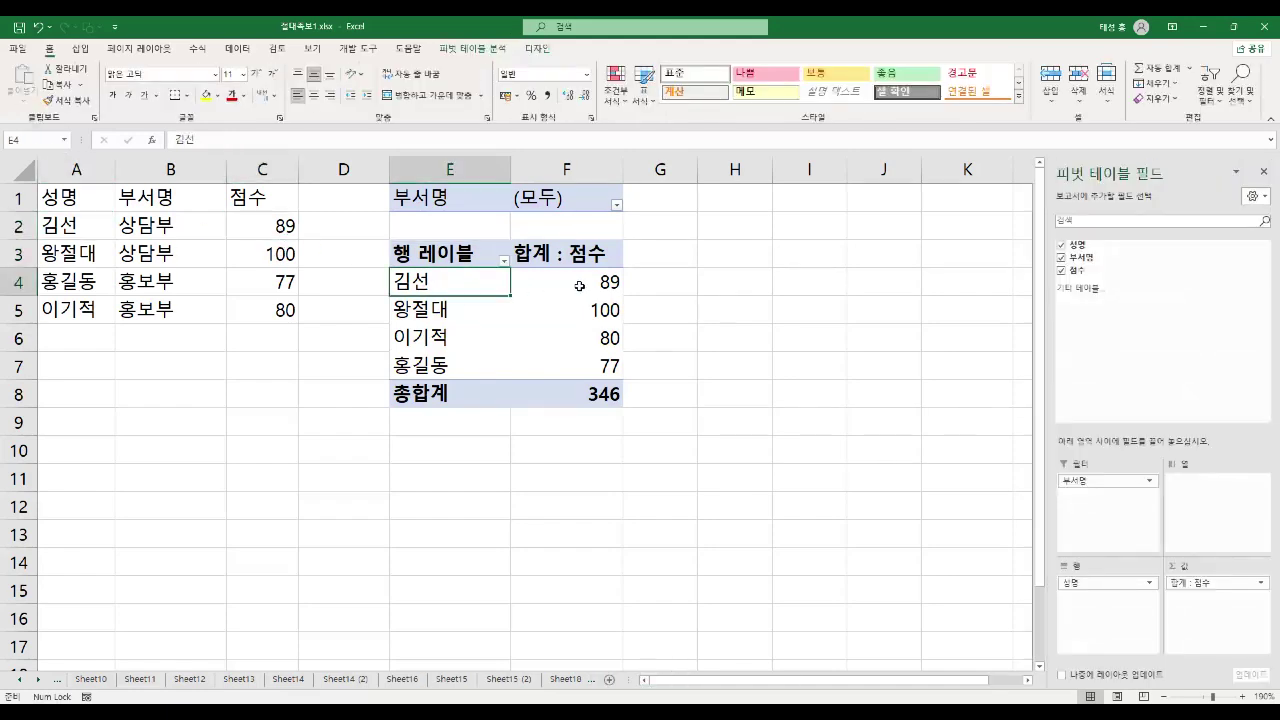
Set the first score in the source data, cell C2, to 100
left_click(580, 283)
left_click(256, 231)
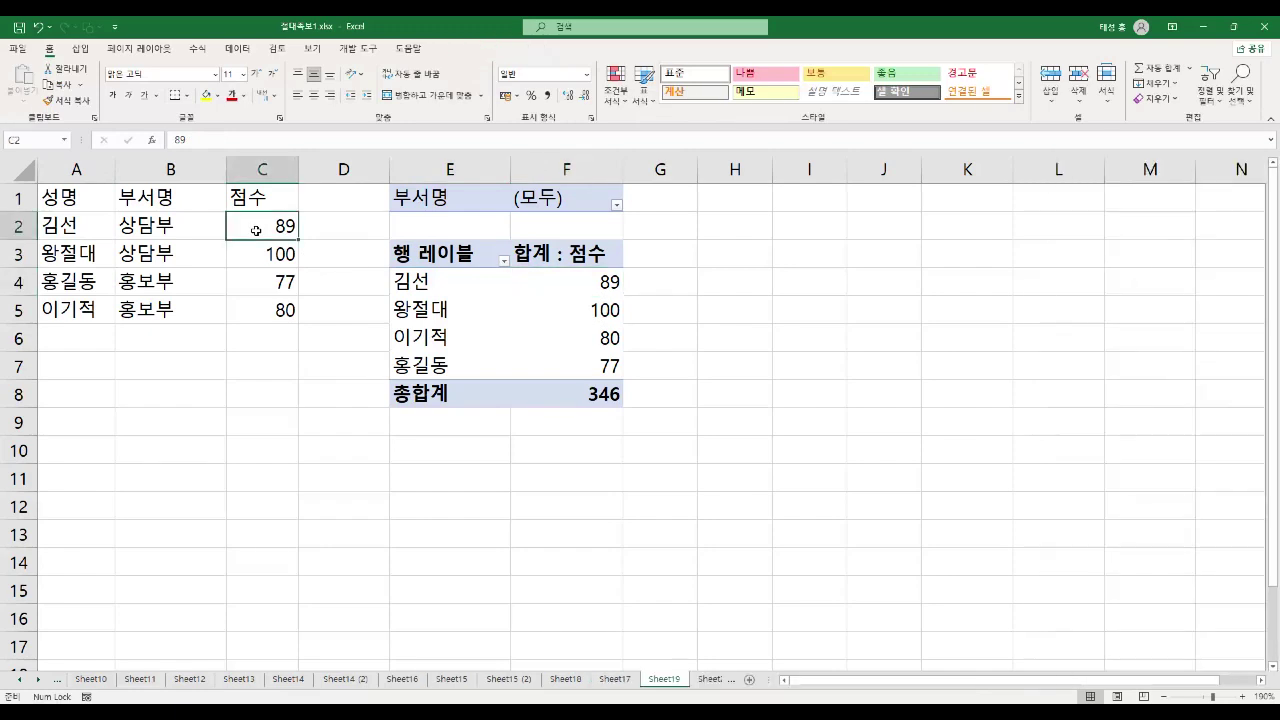
type("100")
key("Return")
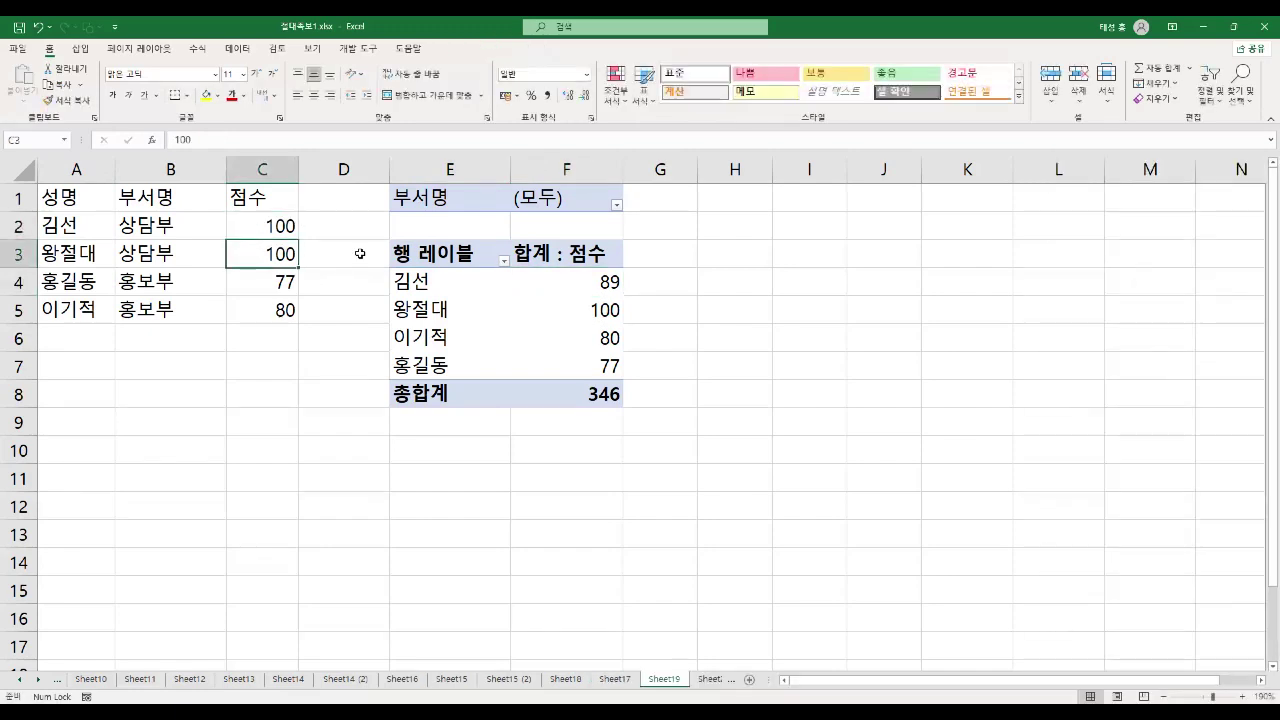
Refresh all pivot table data so the report picks up the edited source score
left_click(474, 286)
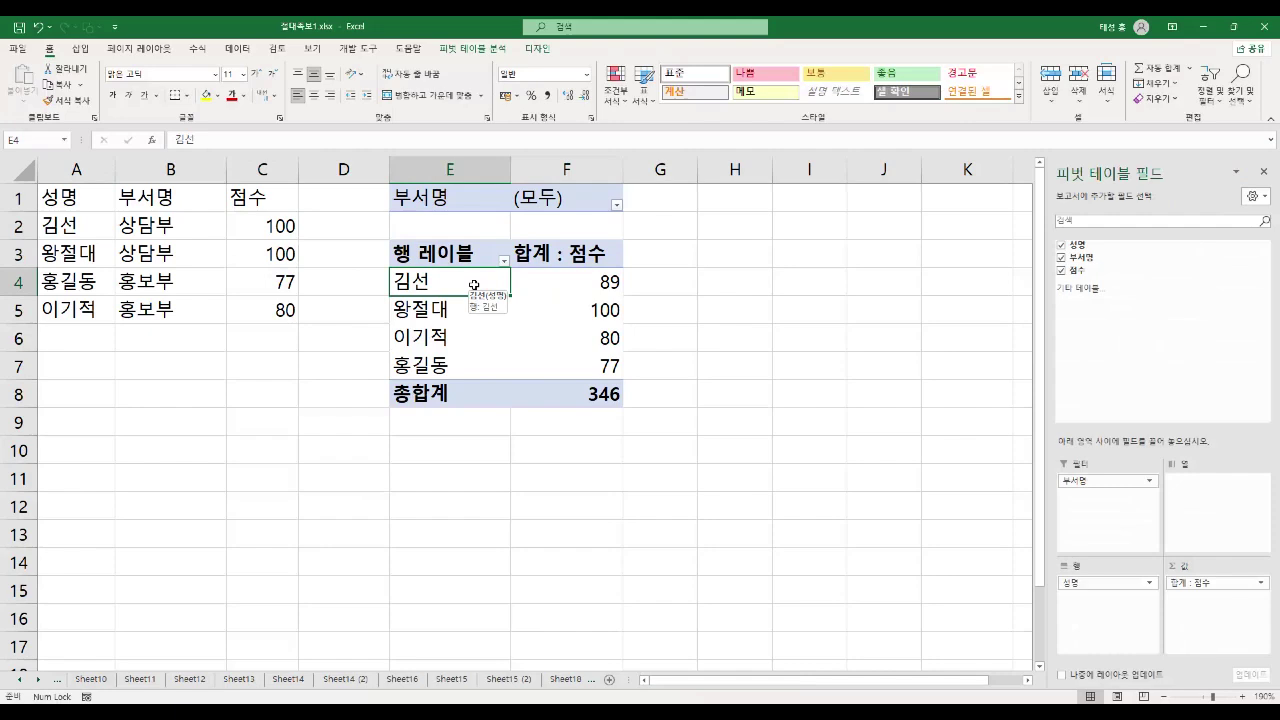
left_click(484, 51)
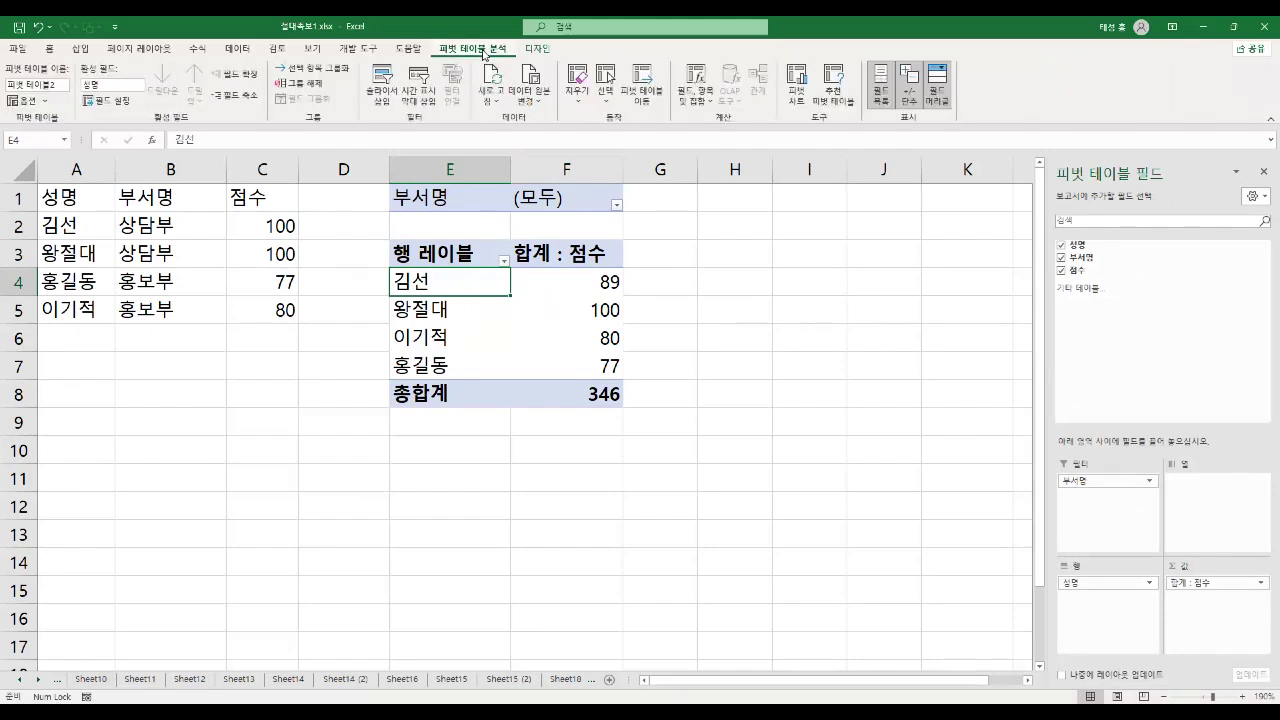
left_click(491, 100)
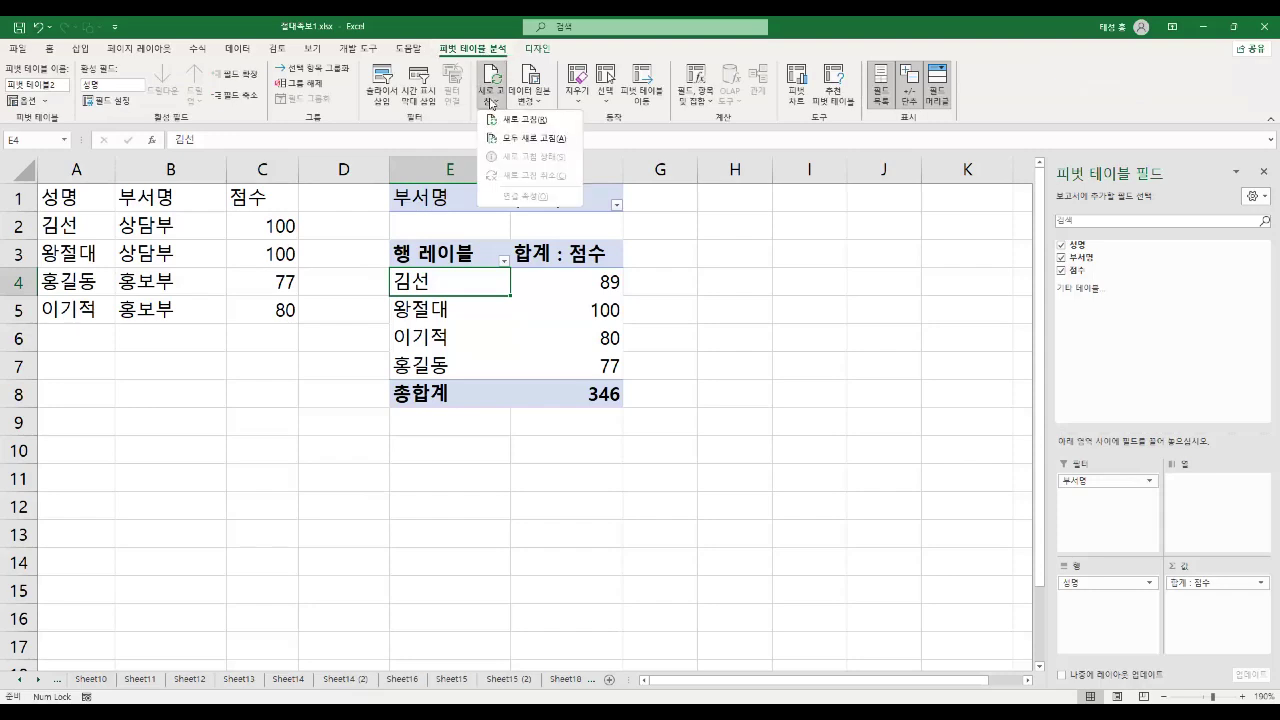
left_click(546, 139)
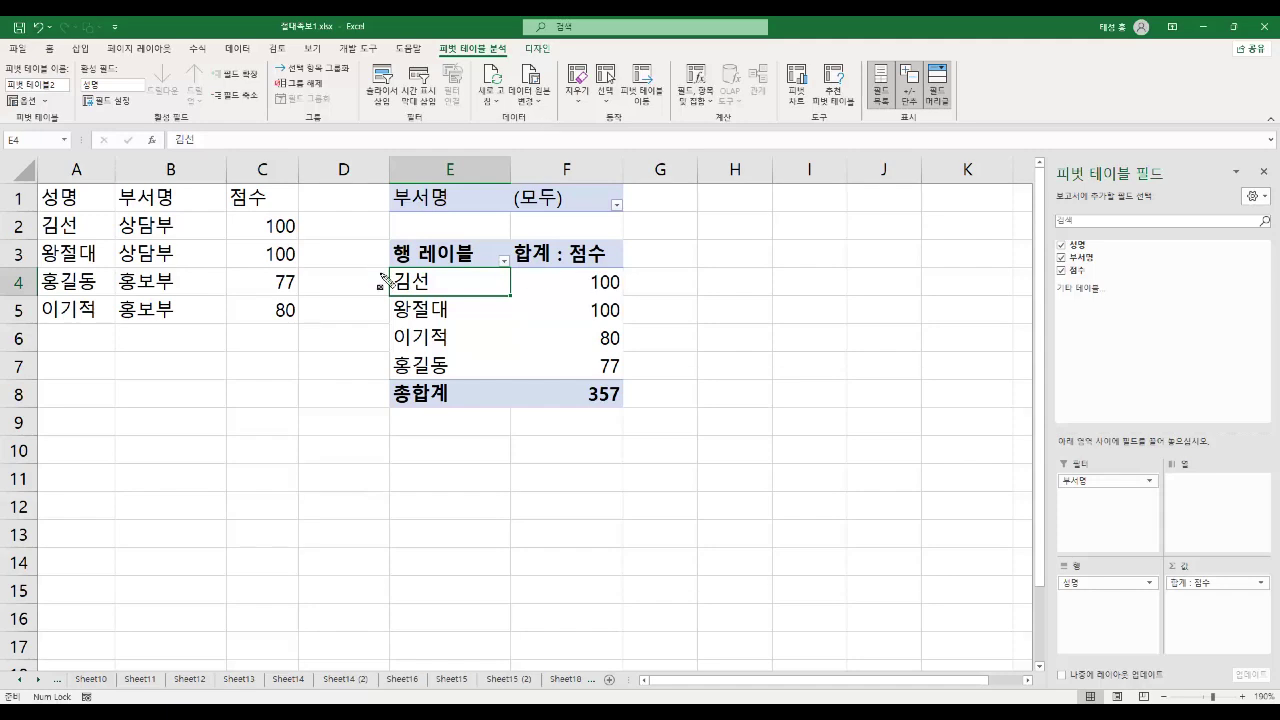
Highlight the edited source score and the matching pivot table value, and clear the markings
left_click_drag(248, 214, 308, 238)
mouse_move(560, 270)
left_mouse_down()
mouse_move(566, 284)
mouse_move(620, 286)
left_mouse_up()
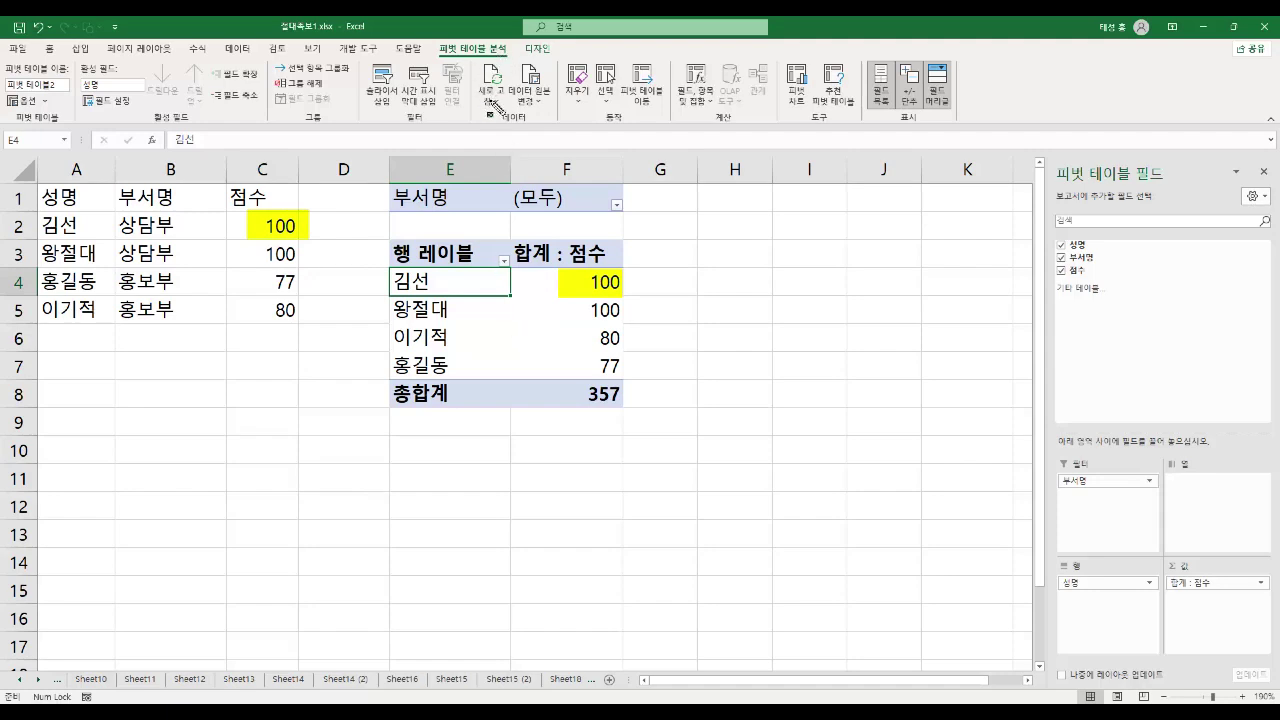
key("Escape")
Insert a clustered column pivot chart (묶은 세로 막대형) based on the pivot table
left_click(446, 316)
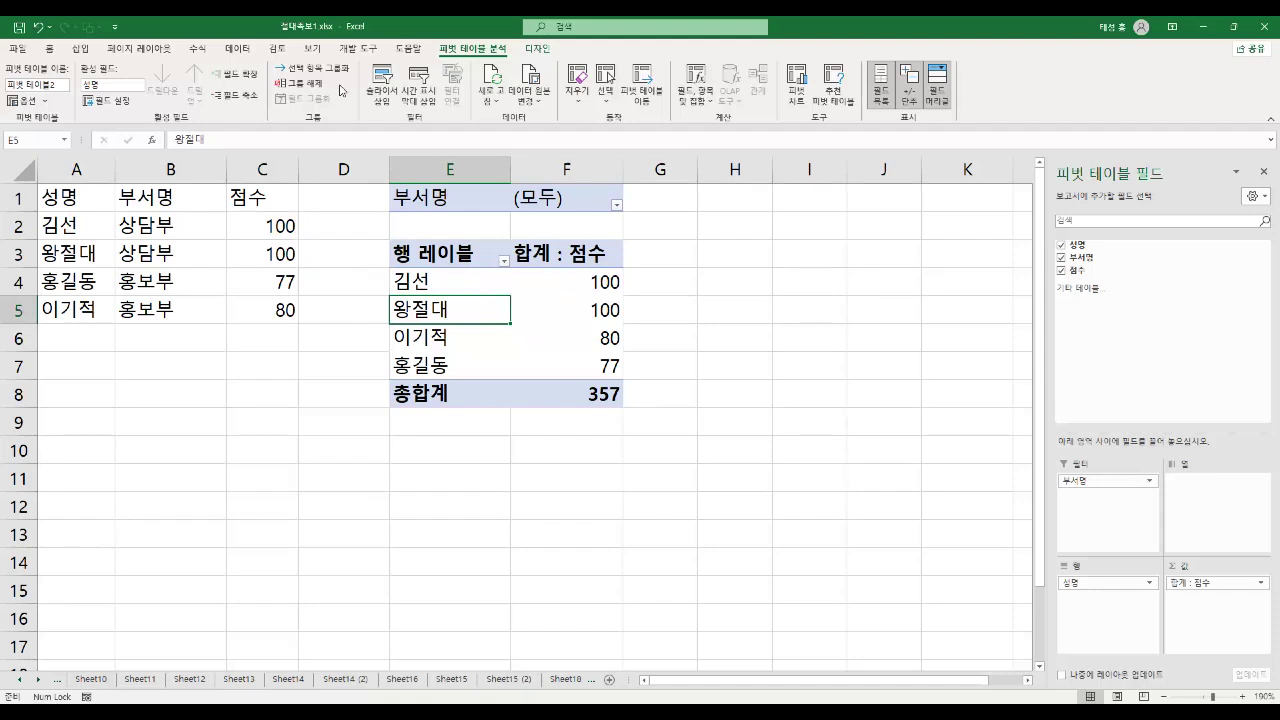
left_click(797, 94)
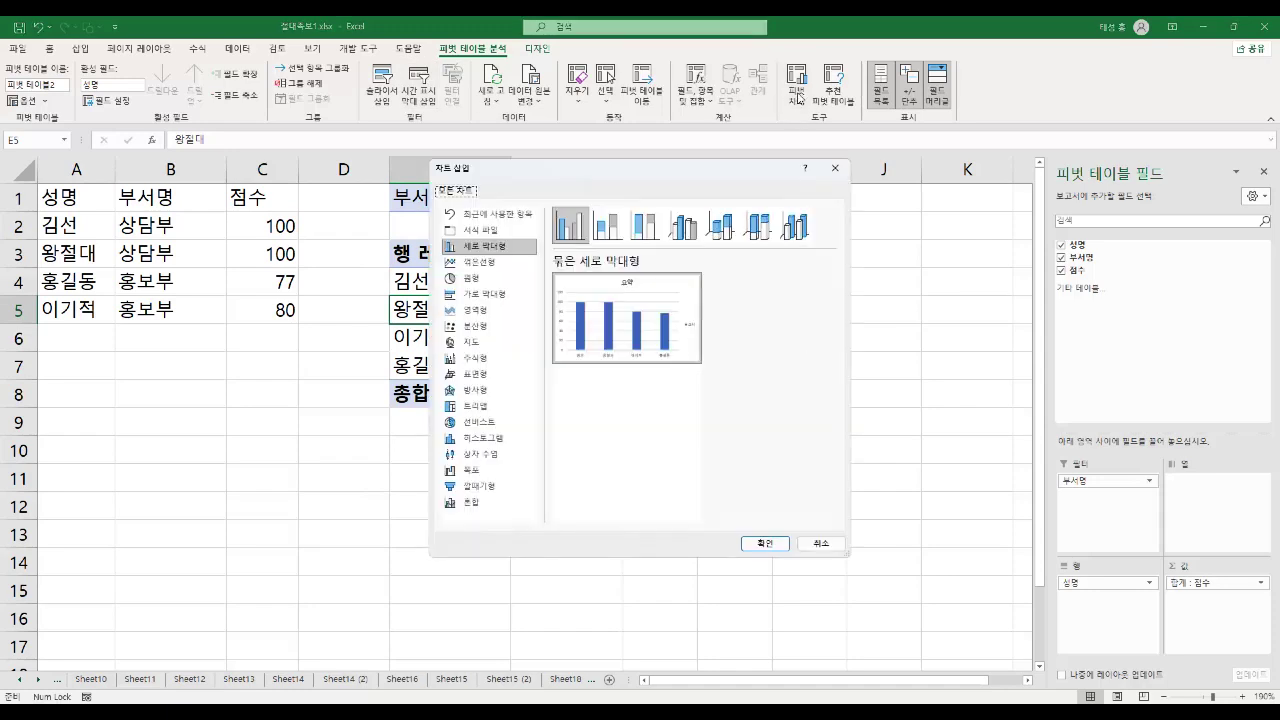
left_click(772, 545)
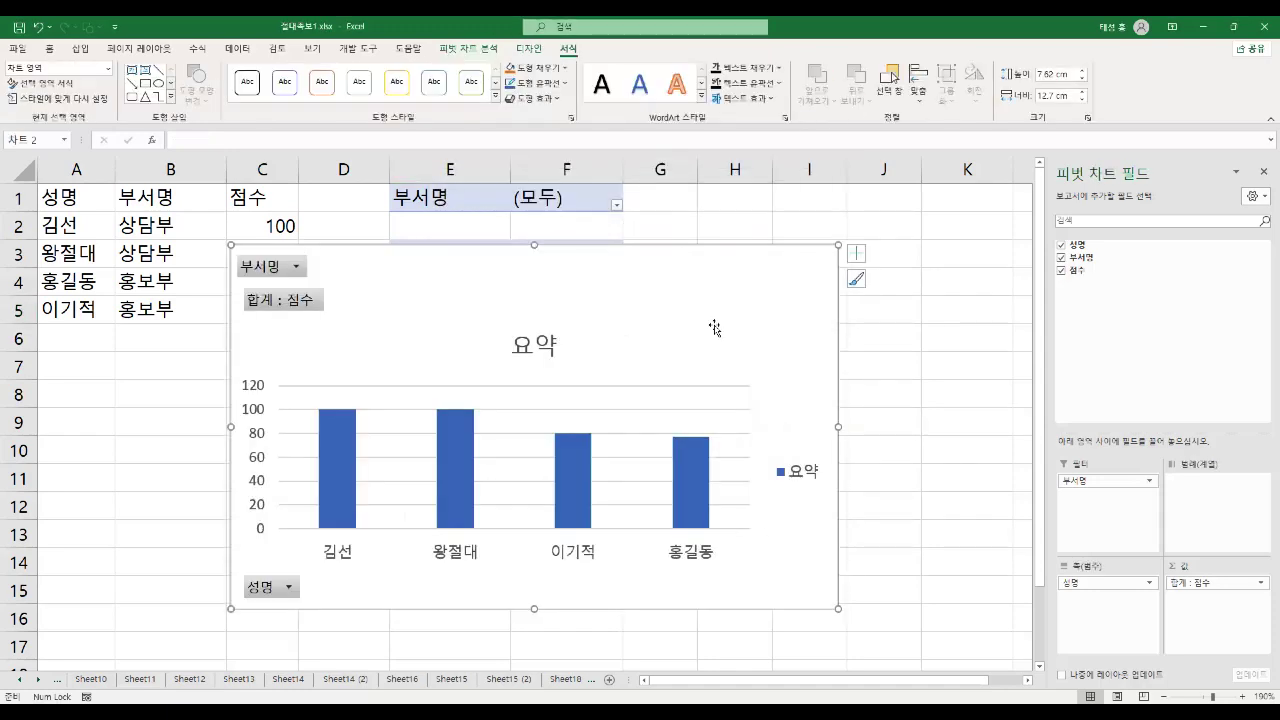
Shrink the pivot chart to about 5.52 cm high and 9 cm wide, and move it to start at column F, below row 4
left_click_drag(687, 286, 736, 337)
left_click_drag(887, 294, 726, 400)
left_click_drag(465, 490, 700, 418)
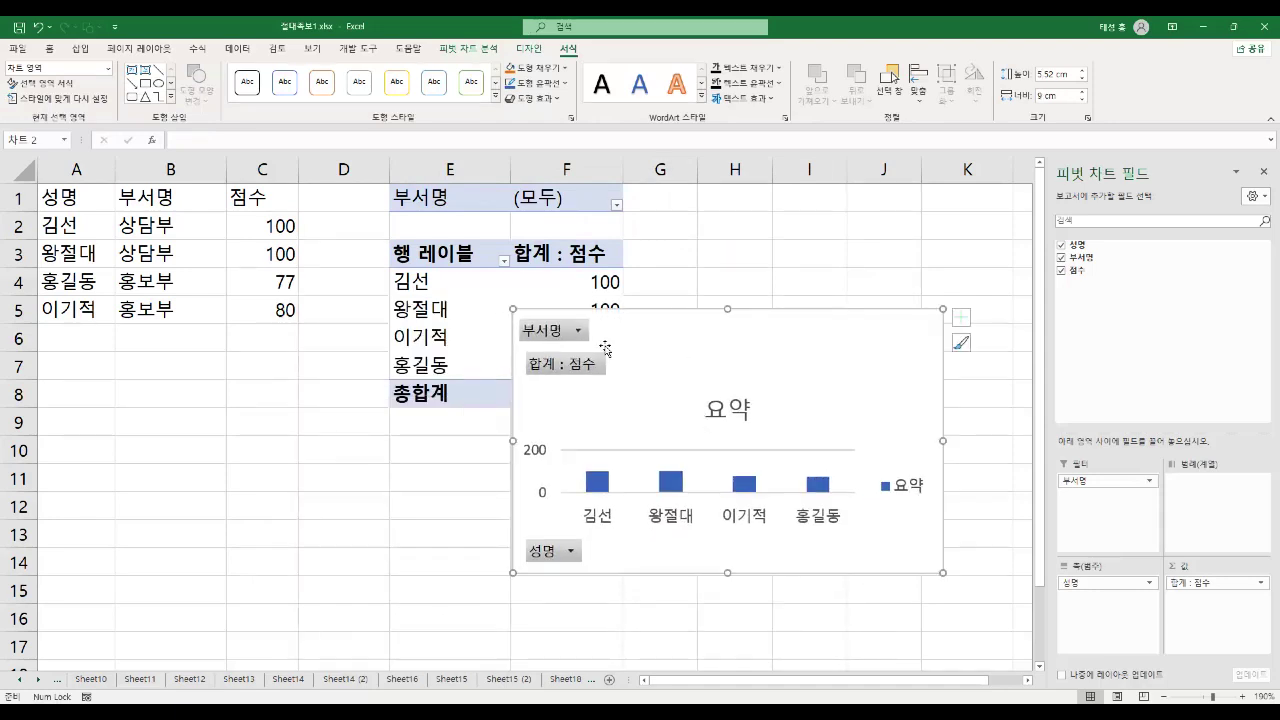
Highlight the chart's 부서명, 합계 : 점수 and 성명 field buttons and the pivot table's 부서명 filter, and clear the markings
left_click_drag(517, 330, 598, 330)
left_click_drag(392, 197, 505, 212)
left_click_drag(527, 363, 610, 363)
left_click_drag(517, 553, 585, 553)
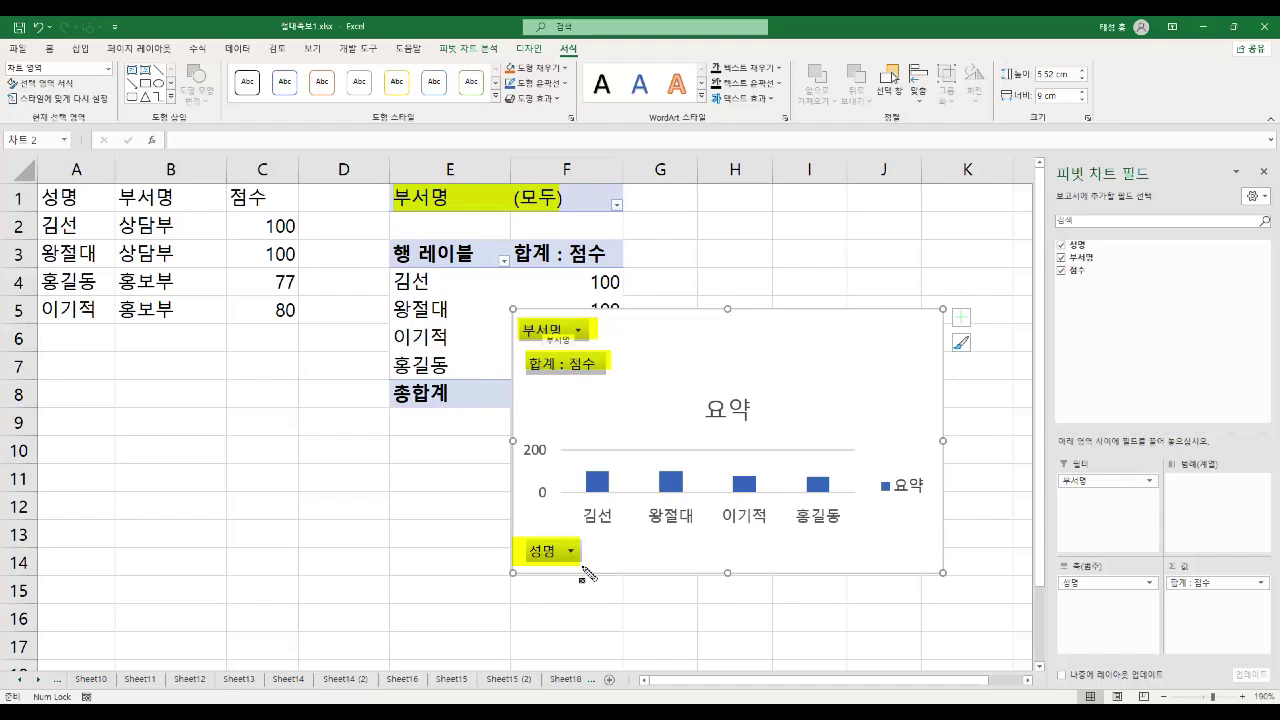
key("Escape")
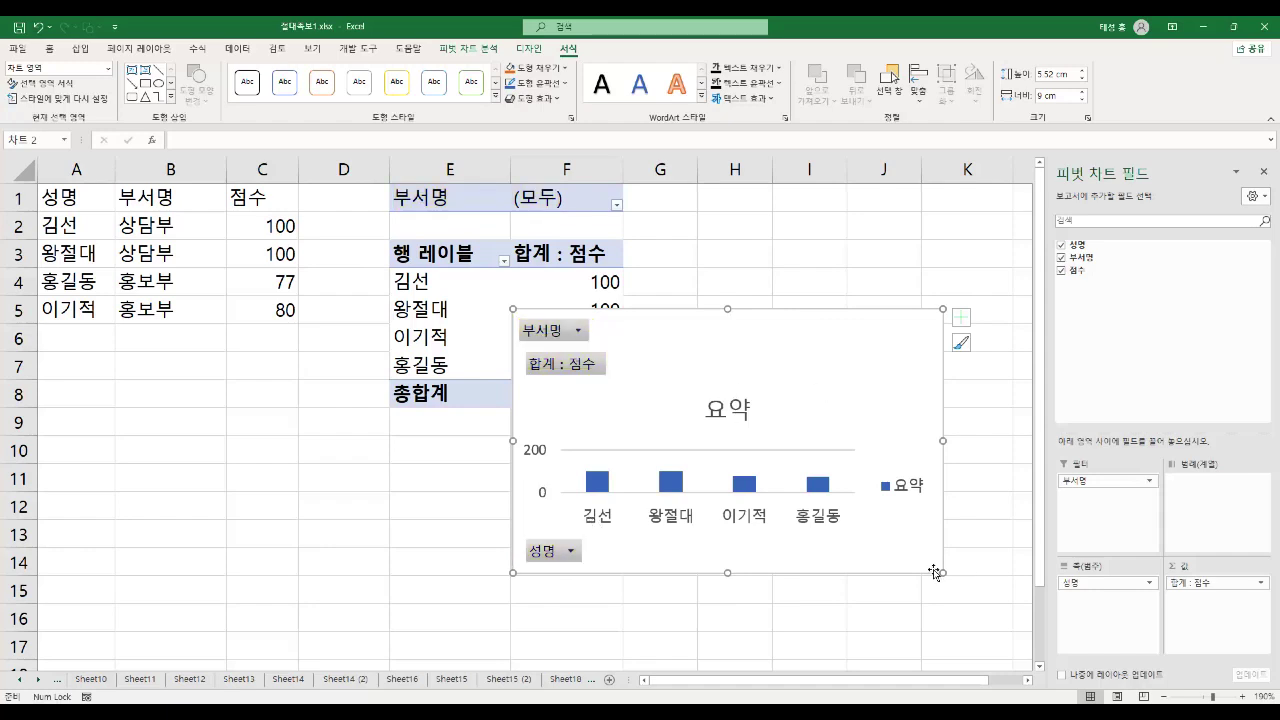
Enlarge the pivot chart to about 6.73 cm high and 9.77 cm wide, and filter its 성명 field to the first name only
left_click_drag(946, 572, 980, 631)
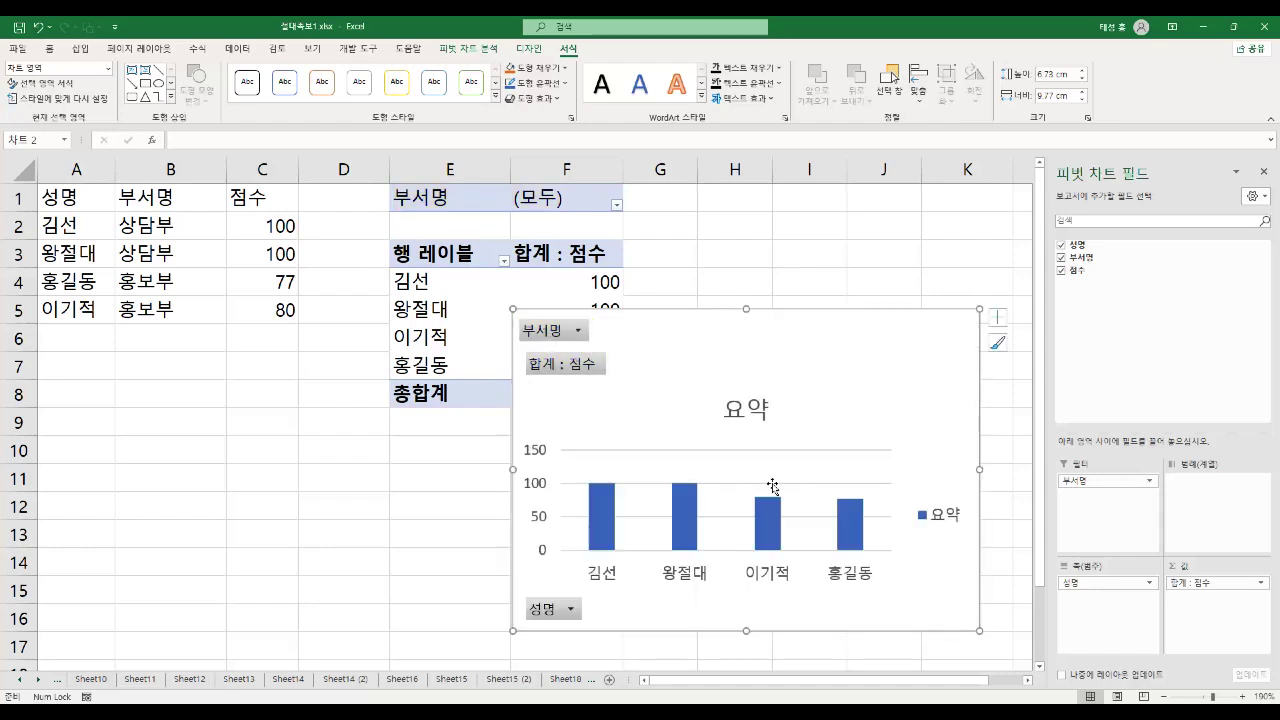
left_click(573, 611)
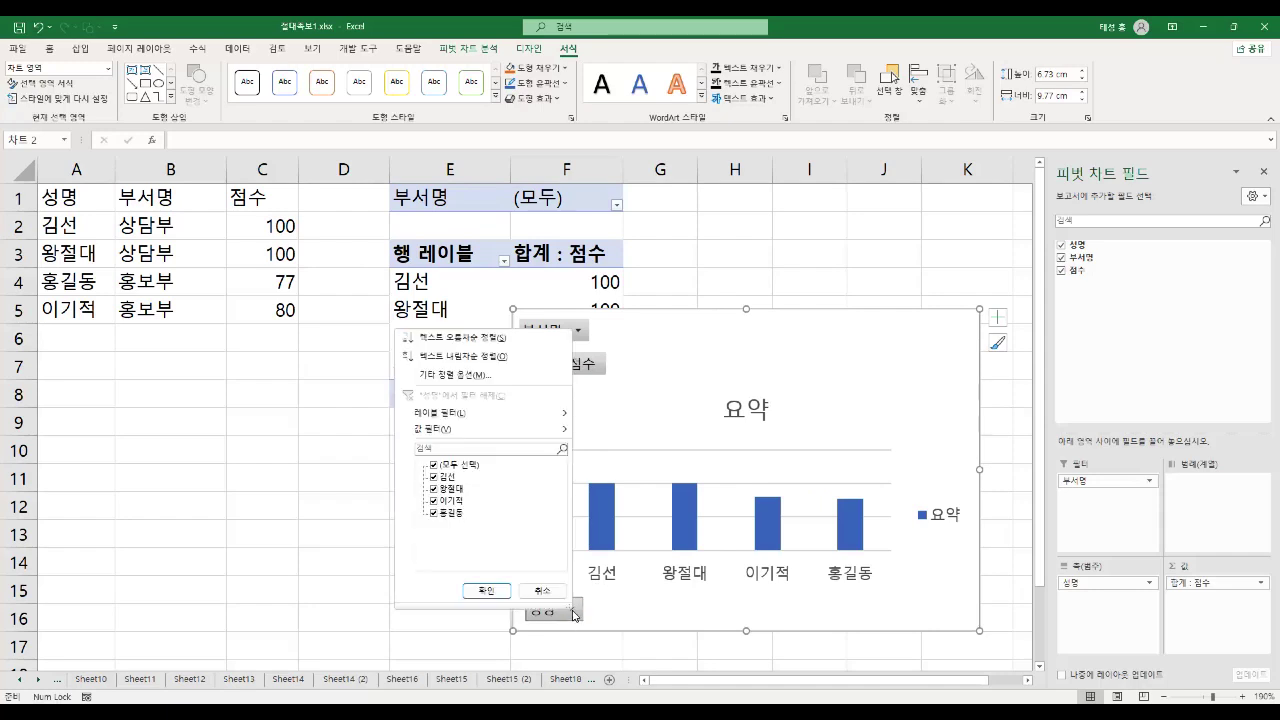
left_click(435, 466)
left_click(435, 466)
left_click(486, 590)
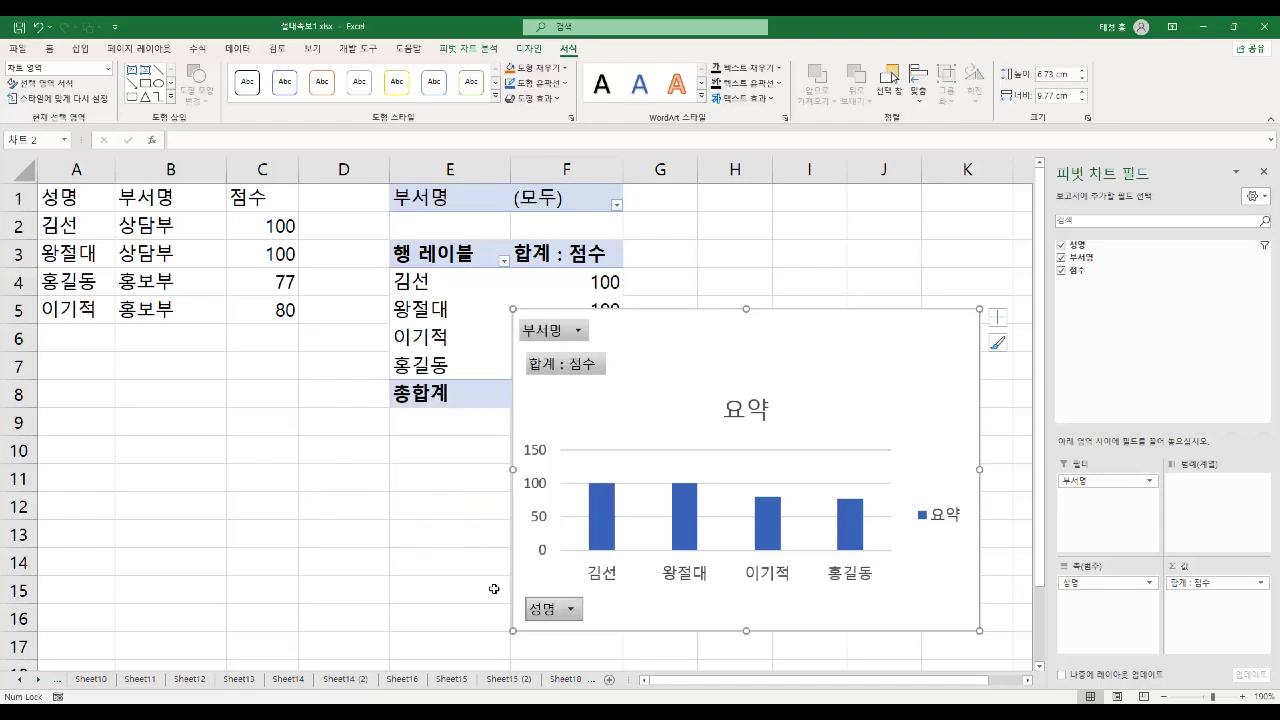
mouse_move(707, 350)
left_mouse_down()
mouse_move(760, 437)
mouse_move(707, 325)
left_mouse_up()
Restore all names in the chart's 성명 filter and shift the chart slightly down and to the right
left_click(572, 591)
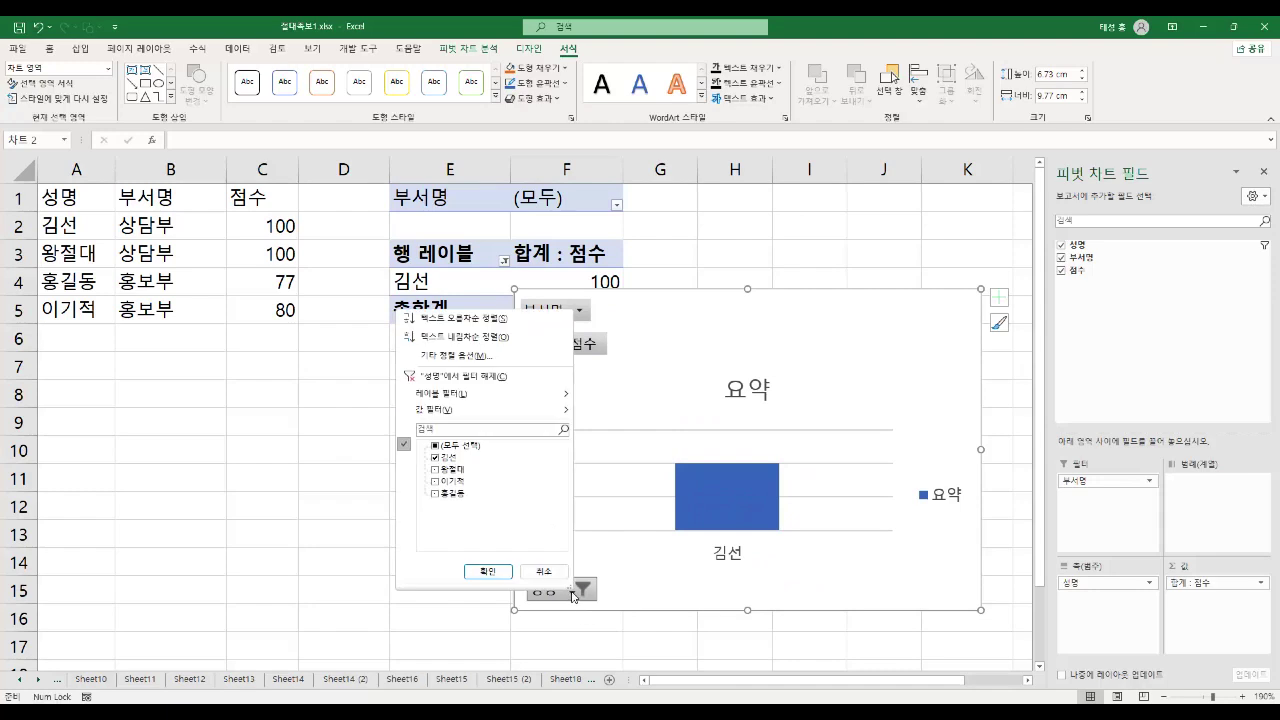
left_click(448, 450)
left_click(487, 571)
left_click_drag(826, 347, 858, 403)
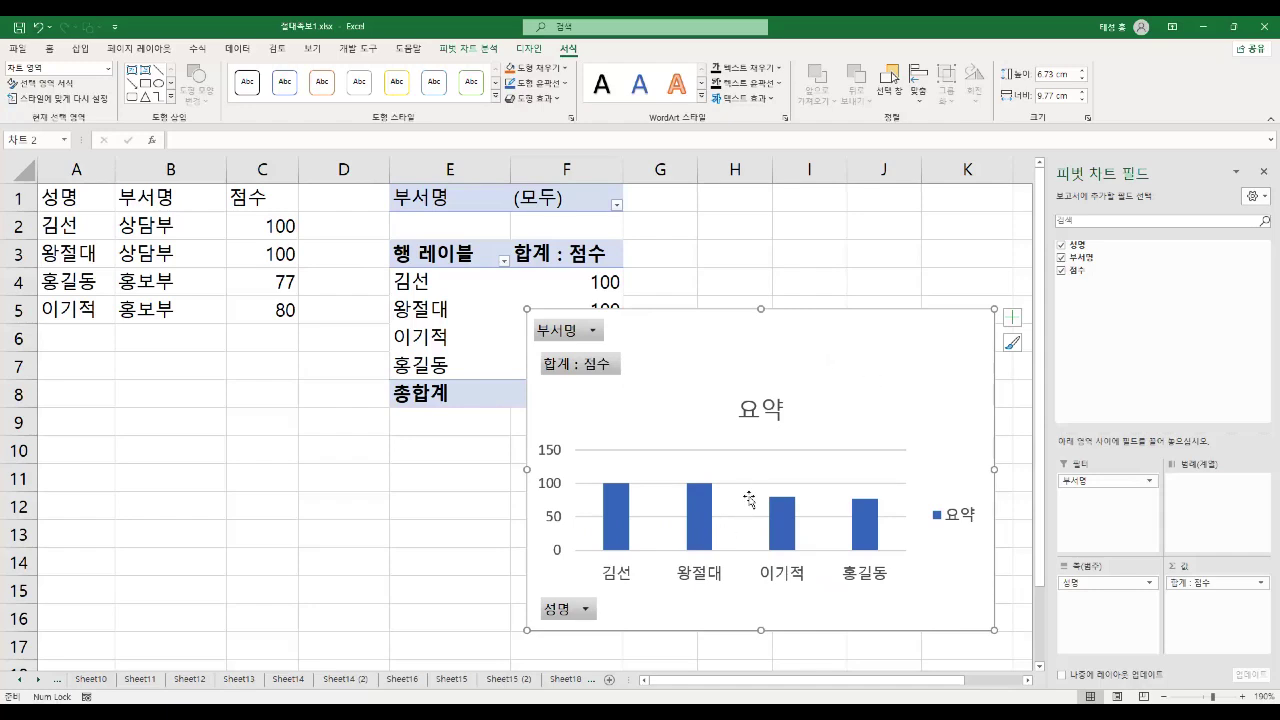
Delete the entire pivot table in E1:F8 while leaving the chart in place
left_click_drag(457, 209, 556, 400)
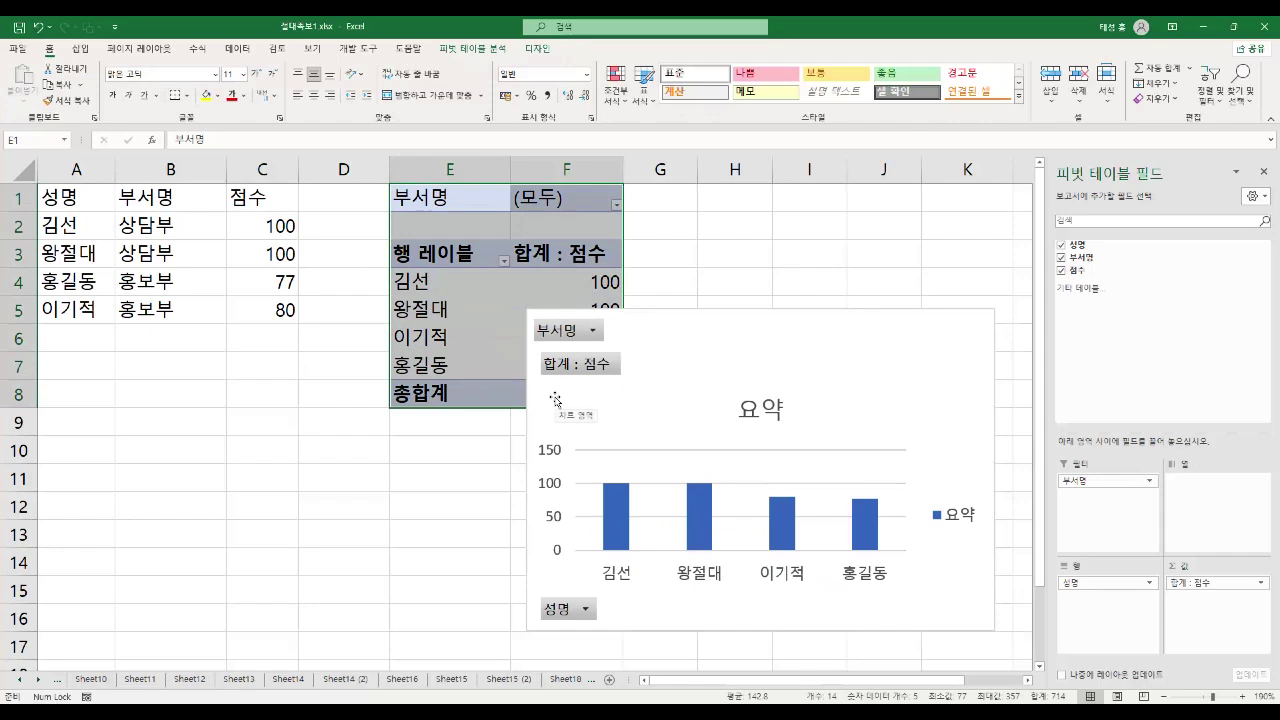
key("Delete")
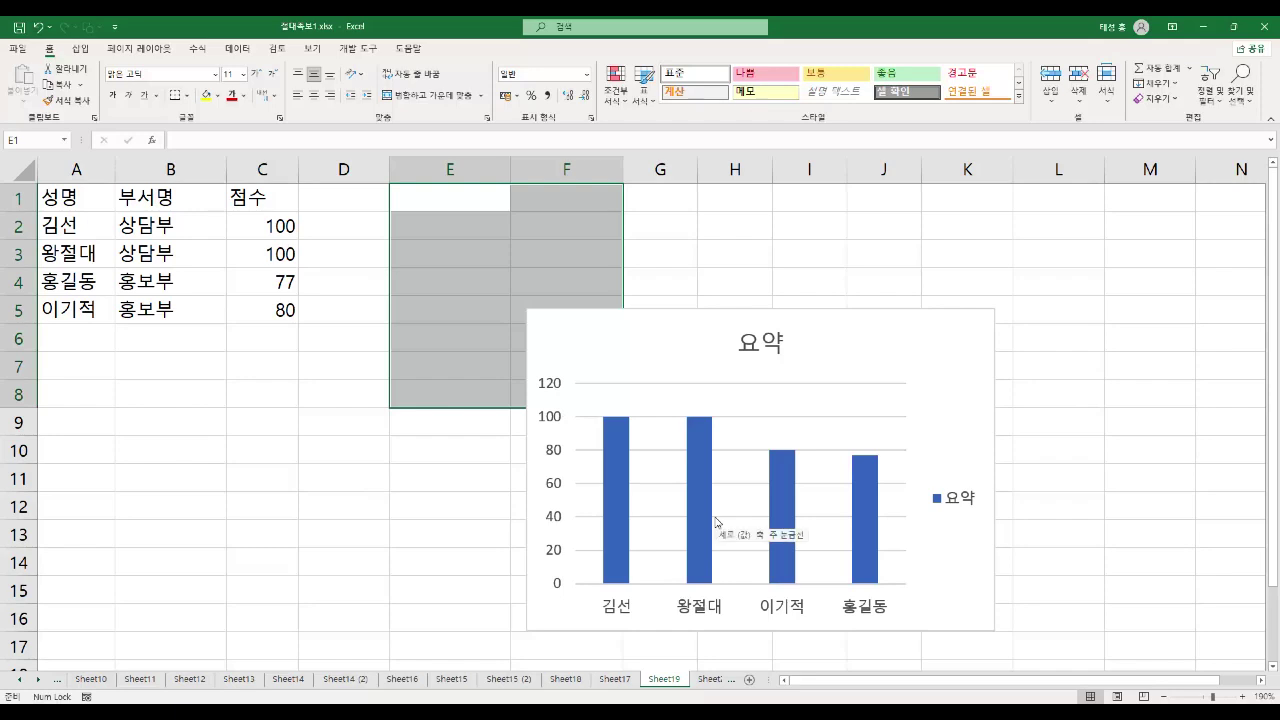
mouse_move(714, 521)
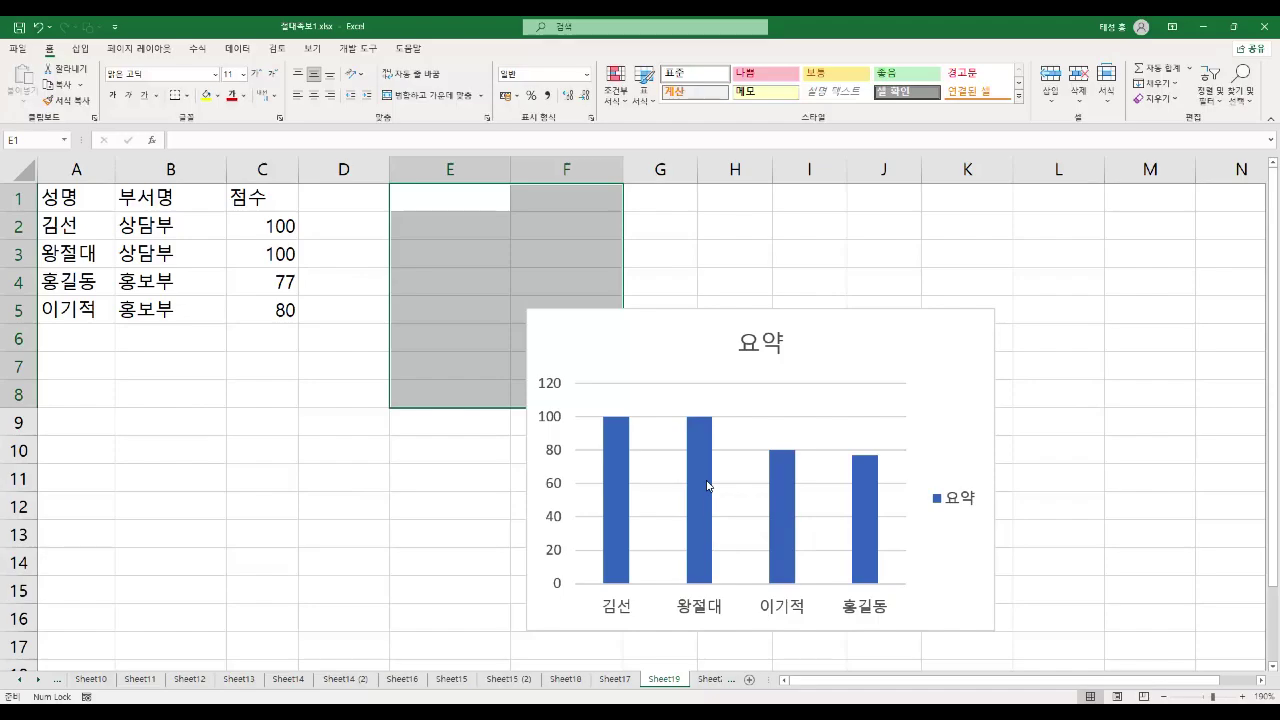
Switch to the study PDF and mark the 피벗 테이블의 구성 요소 heading, the 보고서 필터 wording and label, and the figure's 부서명 filter row
key("alt+Tab")
left_click_drag(70, 212, 400, 245)
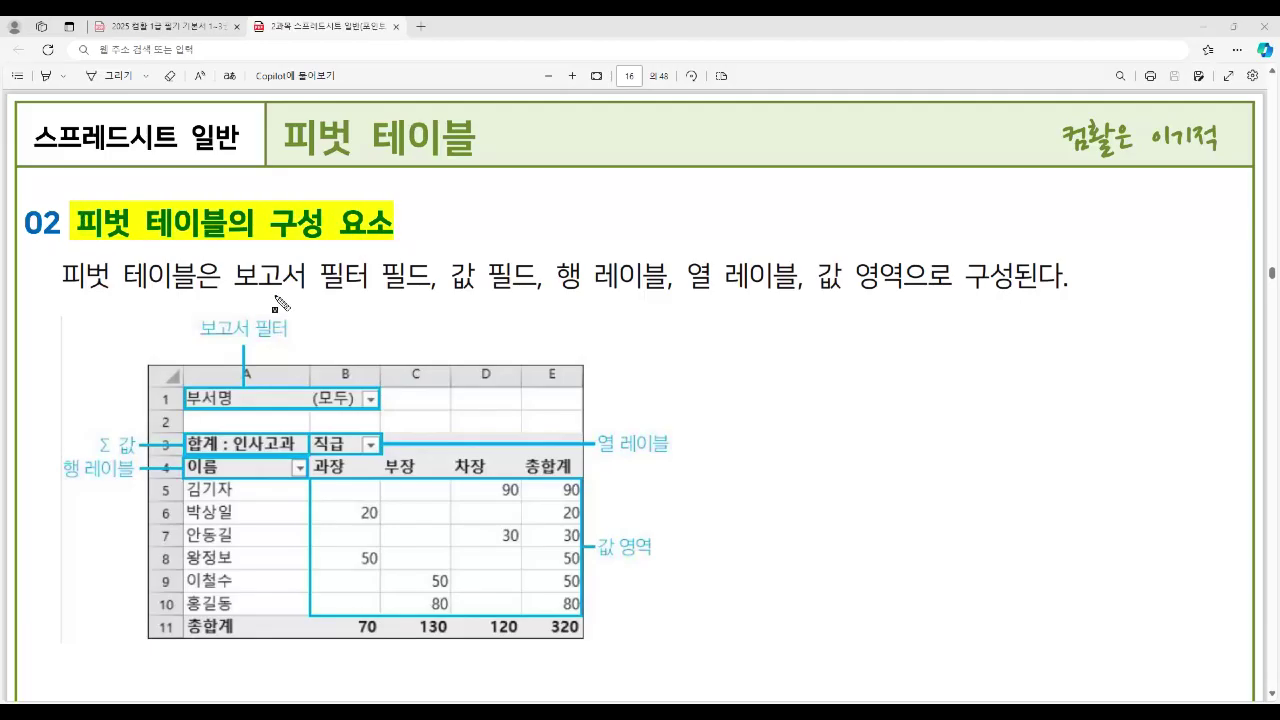
left_click_drag(224, 280, 437, 290)
left_click_drag(184, 396, 355, 407)
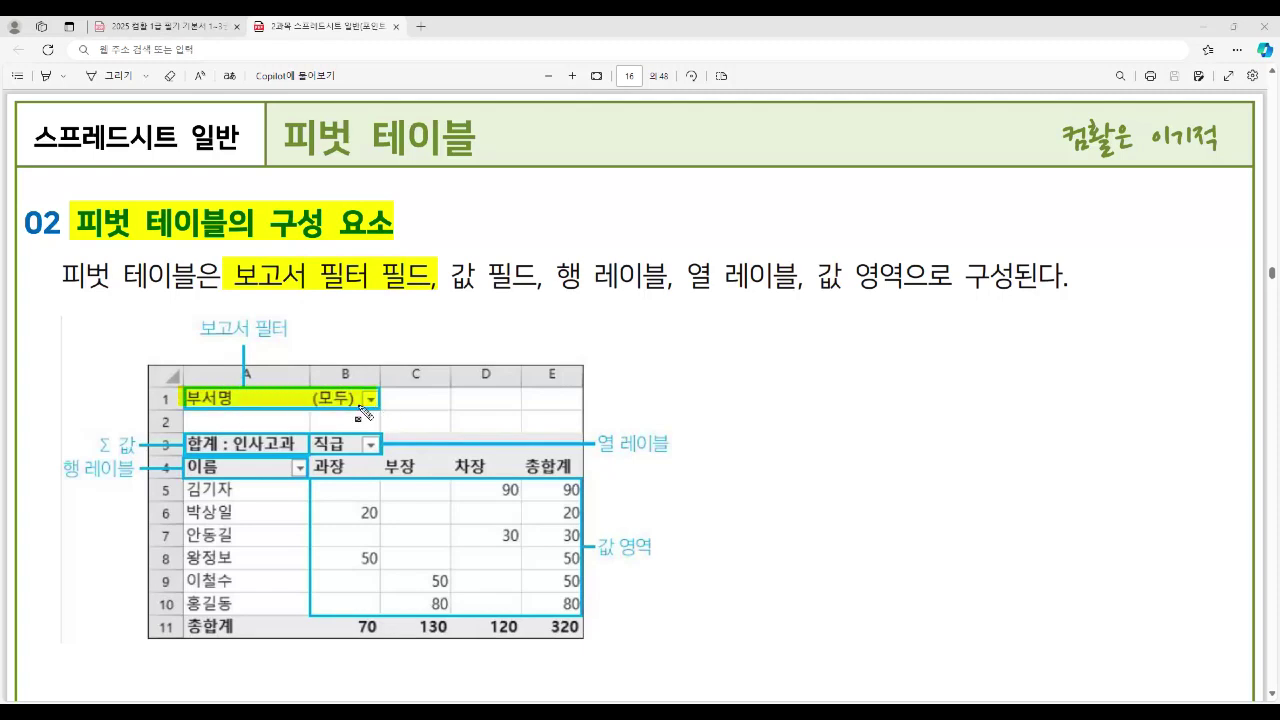
mouse_move(189, 315)
left_mouse_down()
mouse_move(214, 340)
mouse_move(304, 342)
left_mouse_up()
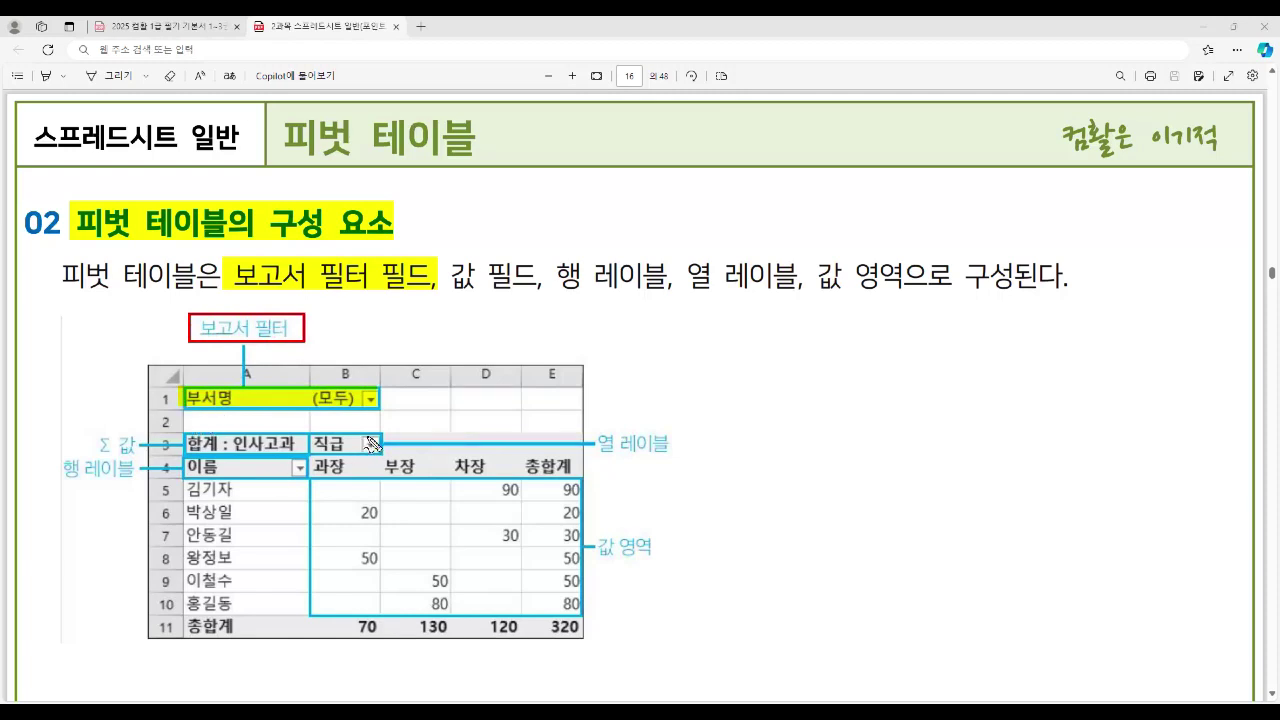
left_click_drag(177, 396, 180, 449)
left_click_drag(183, 328, 310, 330)
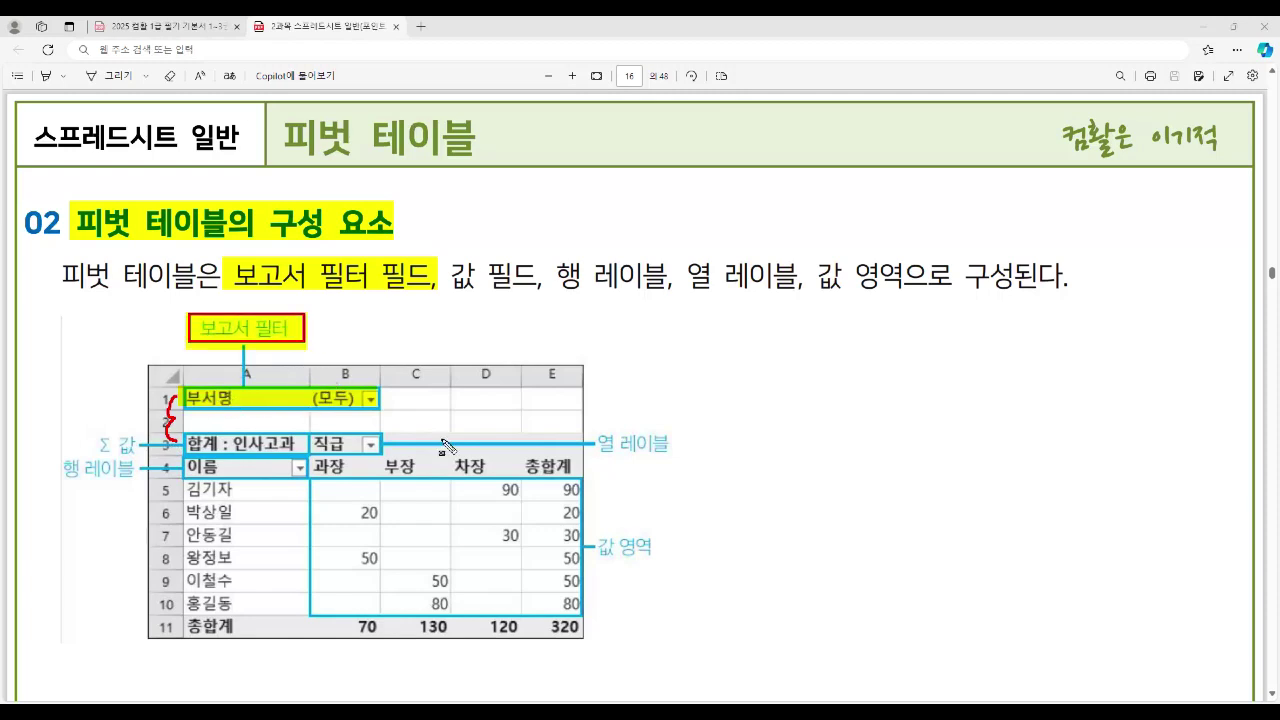
Box the Σ 값, 행 레이블, 열 레이블 and 값 영역 labels, mark an example row and the 과장 column, and highlight the remaining component terms
left_click_drag(90, 431, 150, 462)
left_click_drag(55, 460, 148, 490)
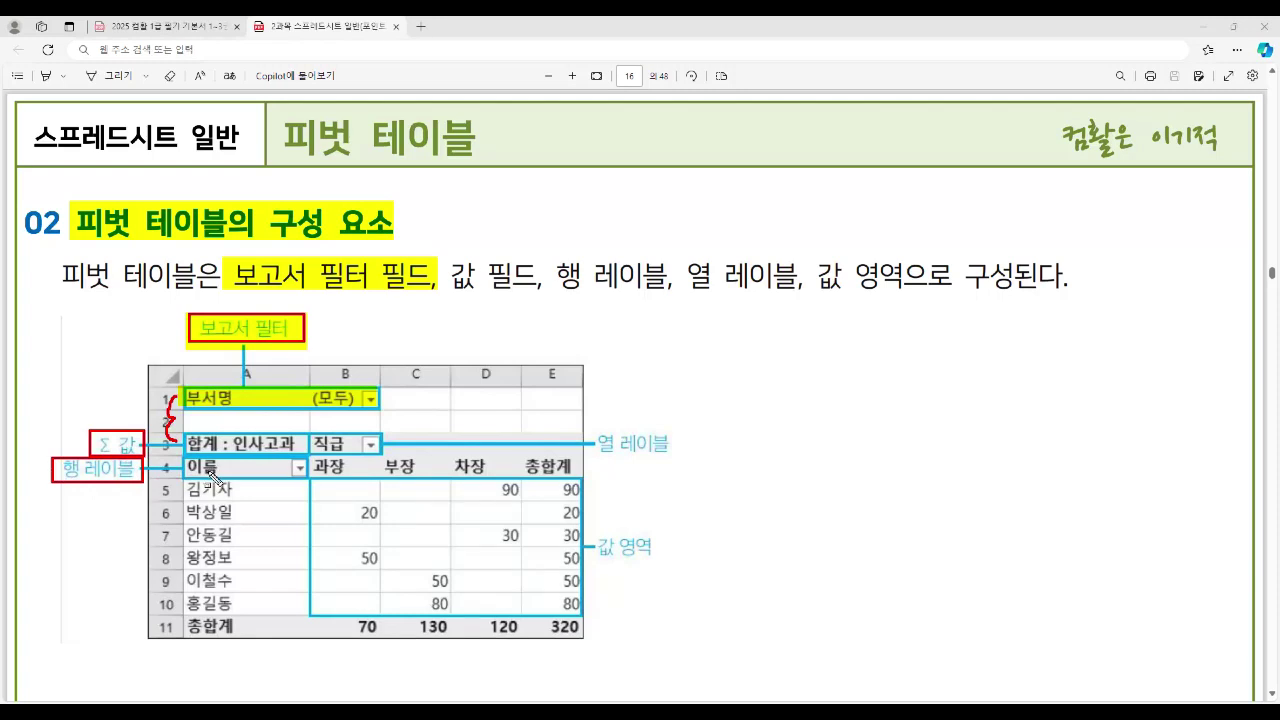
left_click_drag(182, 490, 592, 490)
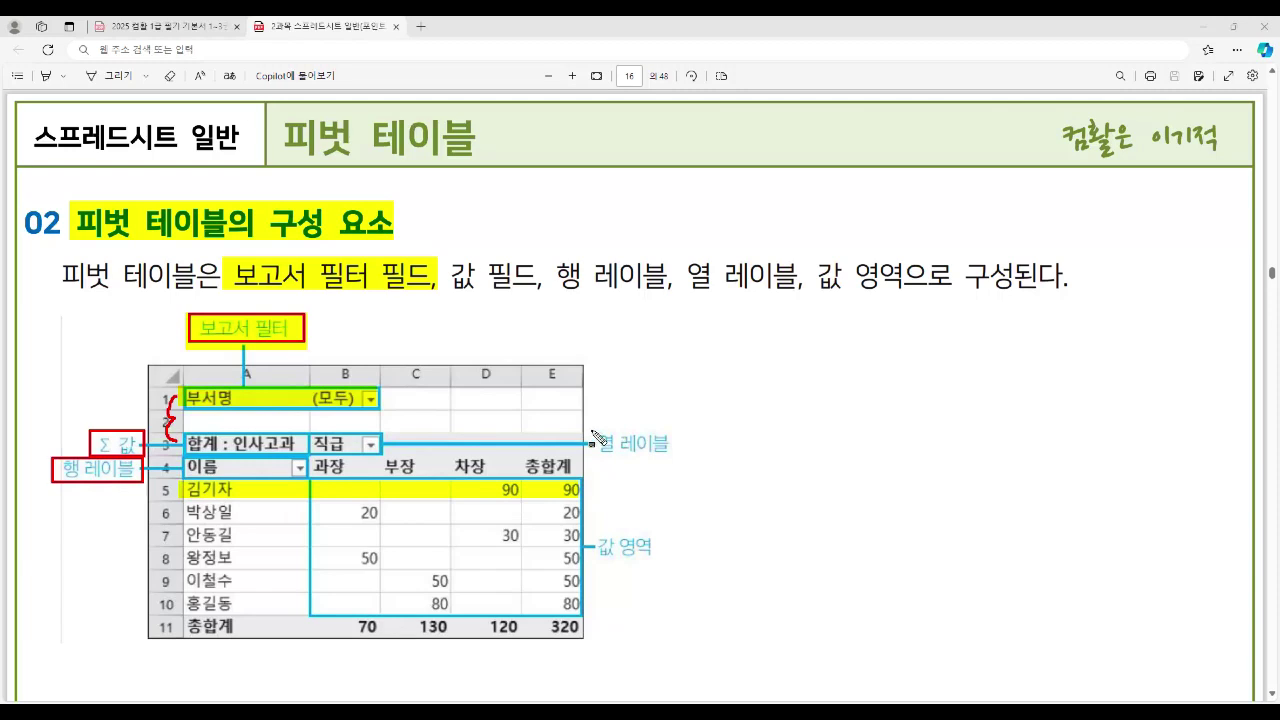
mouse_move(591, 433)
left_mouse_down()
mouse_move(628, 460)
mouse_move(676, 455)
left_mouse_up()
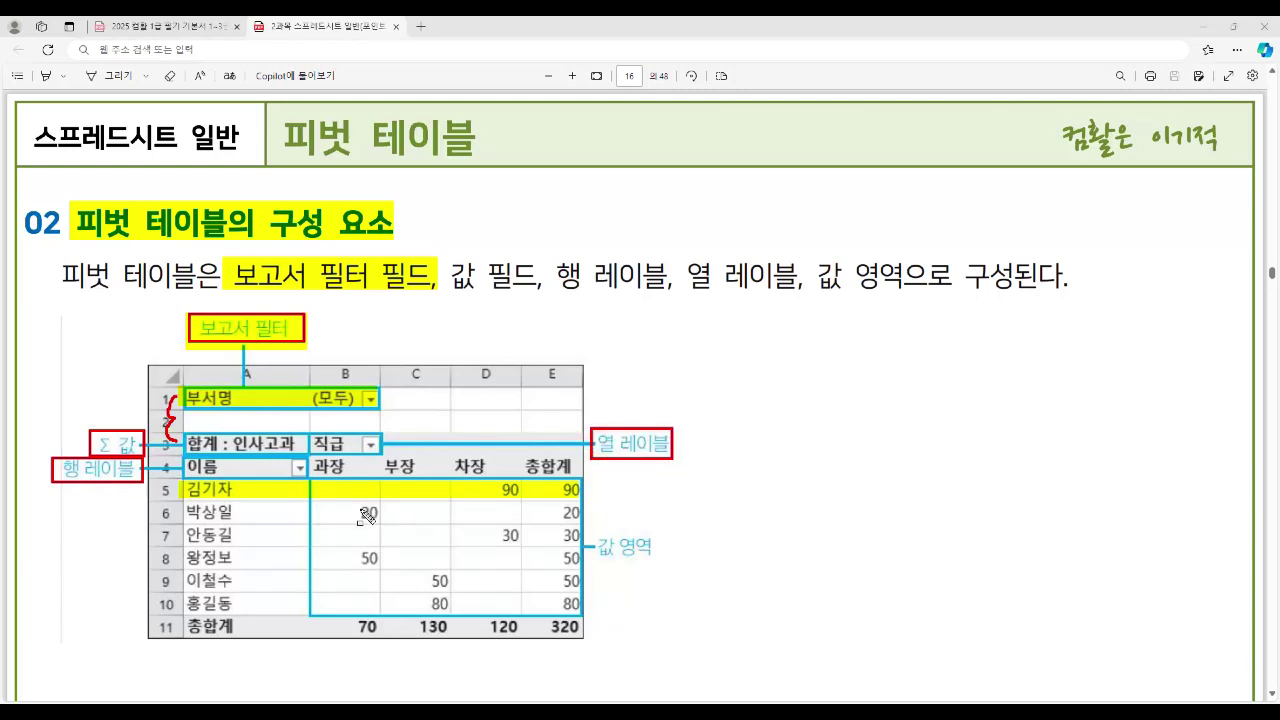
mouse_move(313, 463)
left_mouse_down()
mouse_move(372, 510)
mouse_move(312, 610)
mouse_move(381, 622)
left_mouse_up()
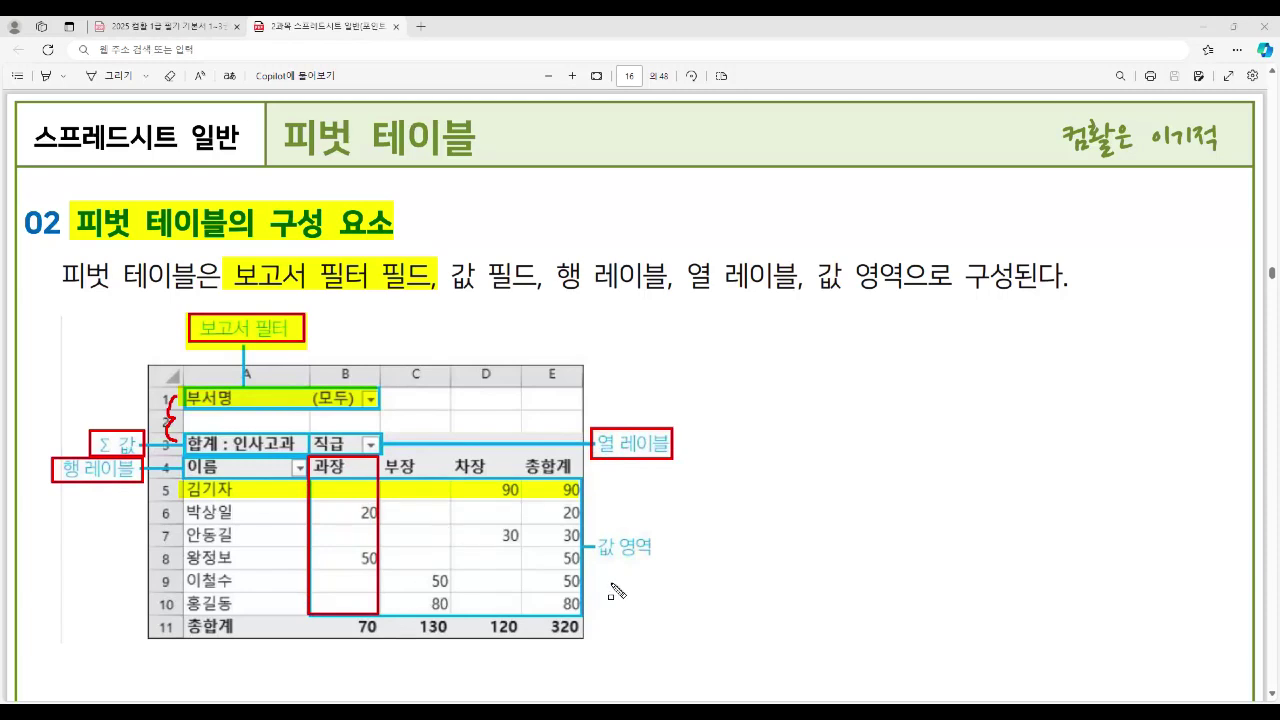
left_click_drag(593, 526, 665, 568)
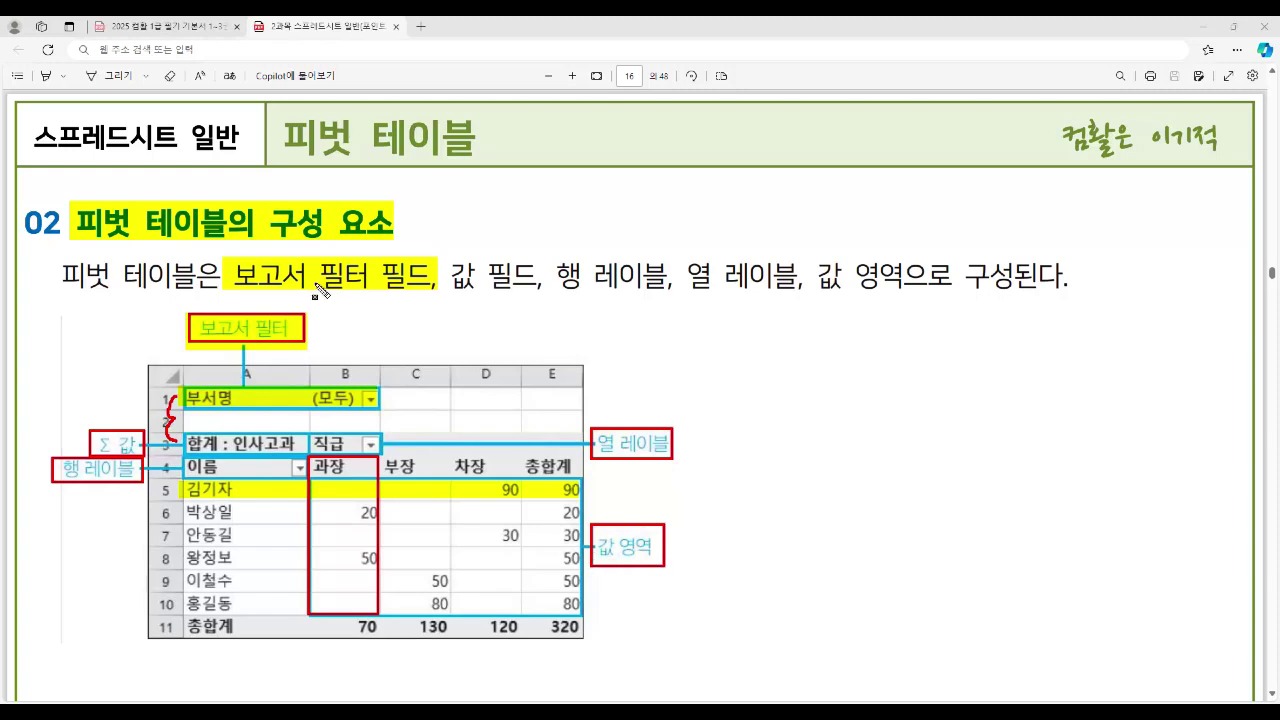
left_click_drag(450, 280, 1013, 282)
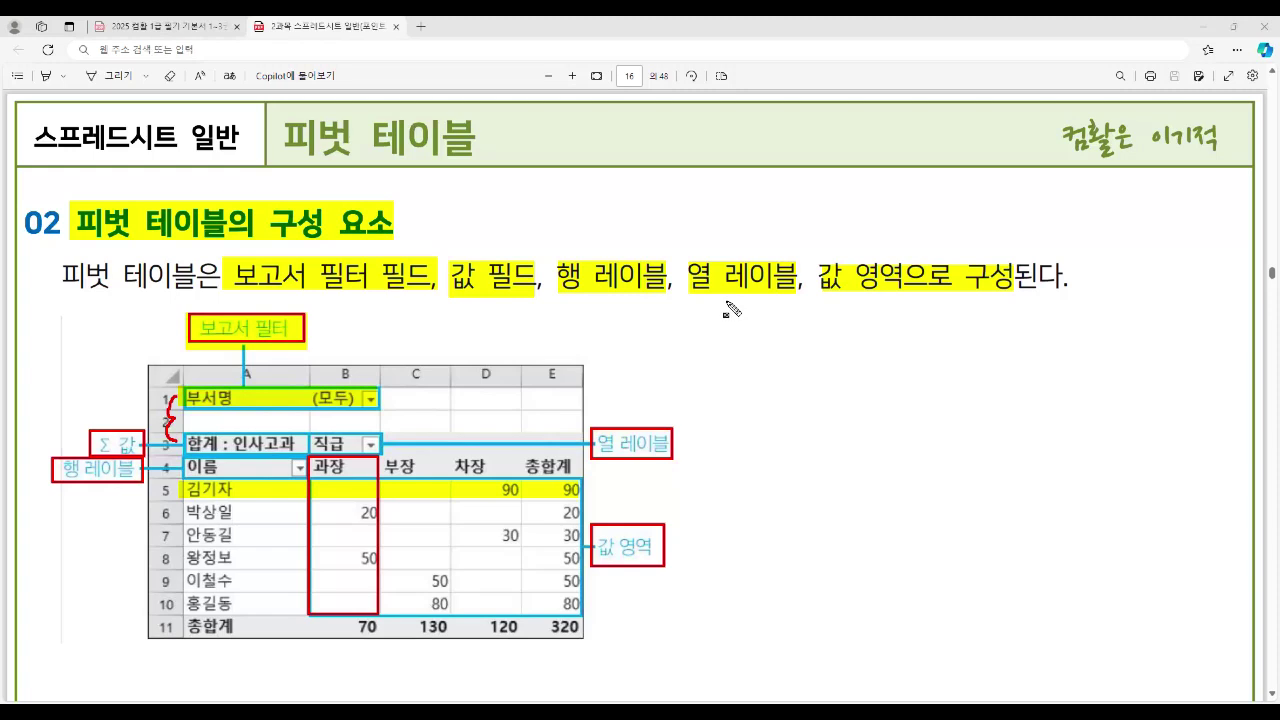
On page 17, mark the 피벗 테이블 옵션 heading, the shortcut menu phrase, the pictured dialog's title and its 레이아웃 및 서식 tab
key("Page_Down")
mouse_move(70, 199)
left_mouse_down()
mouse_move(150, 226)
mouse_move(296, 230)
left_mouse_up()
left_click_drag(238, 196, 297, 233)
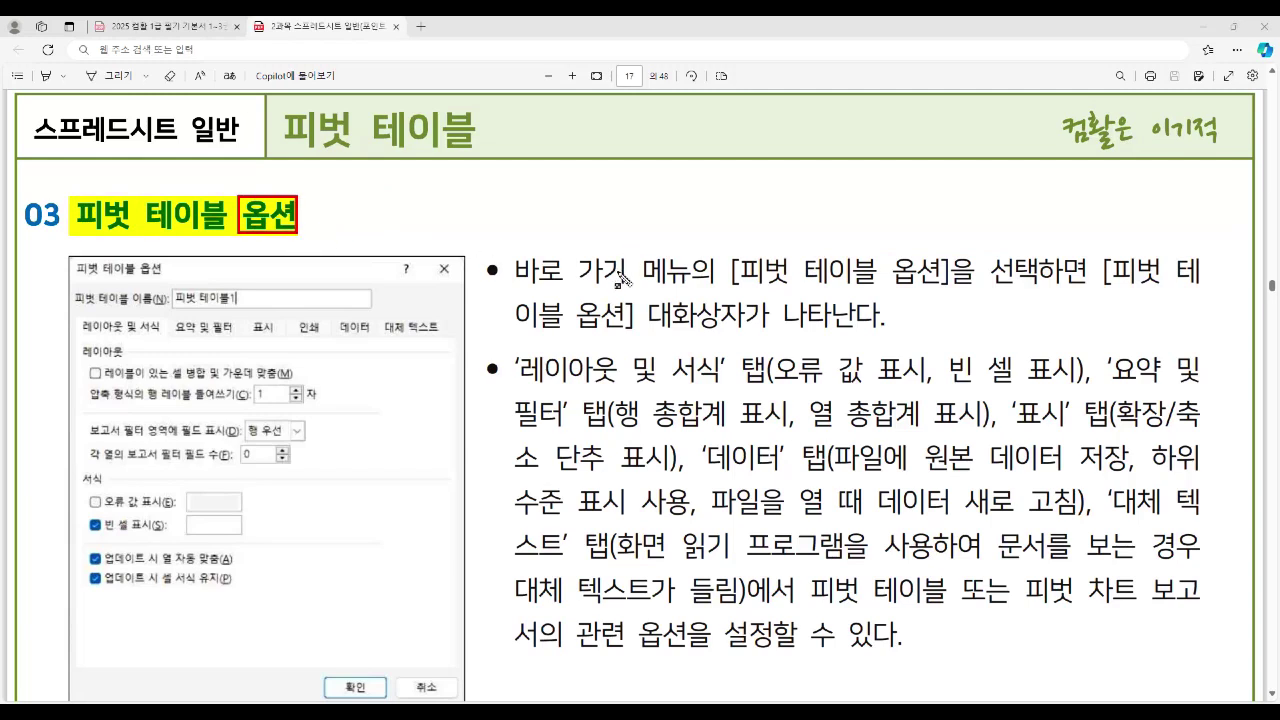
left_click_drag(513, 270, 952, 280)
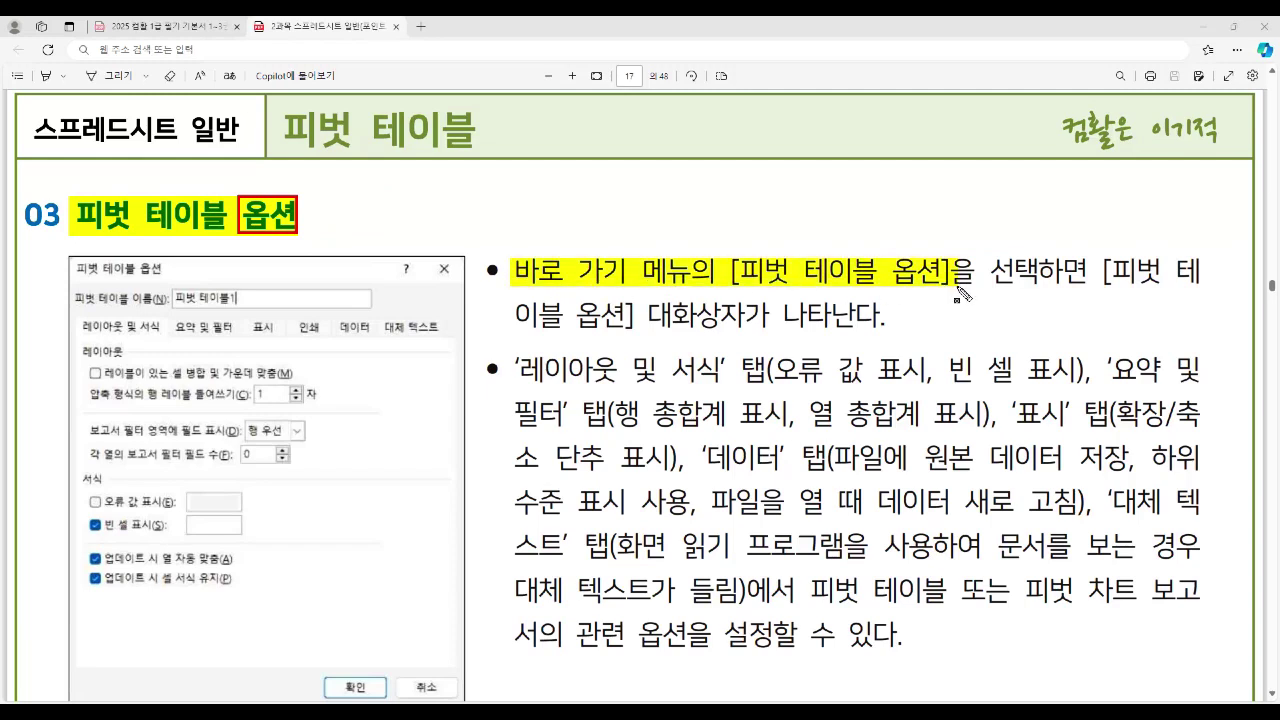
left_click_drag(74, 270, 181, 271)
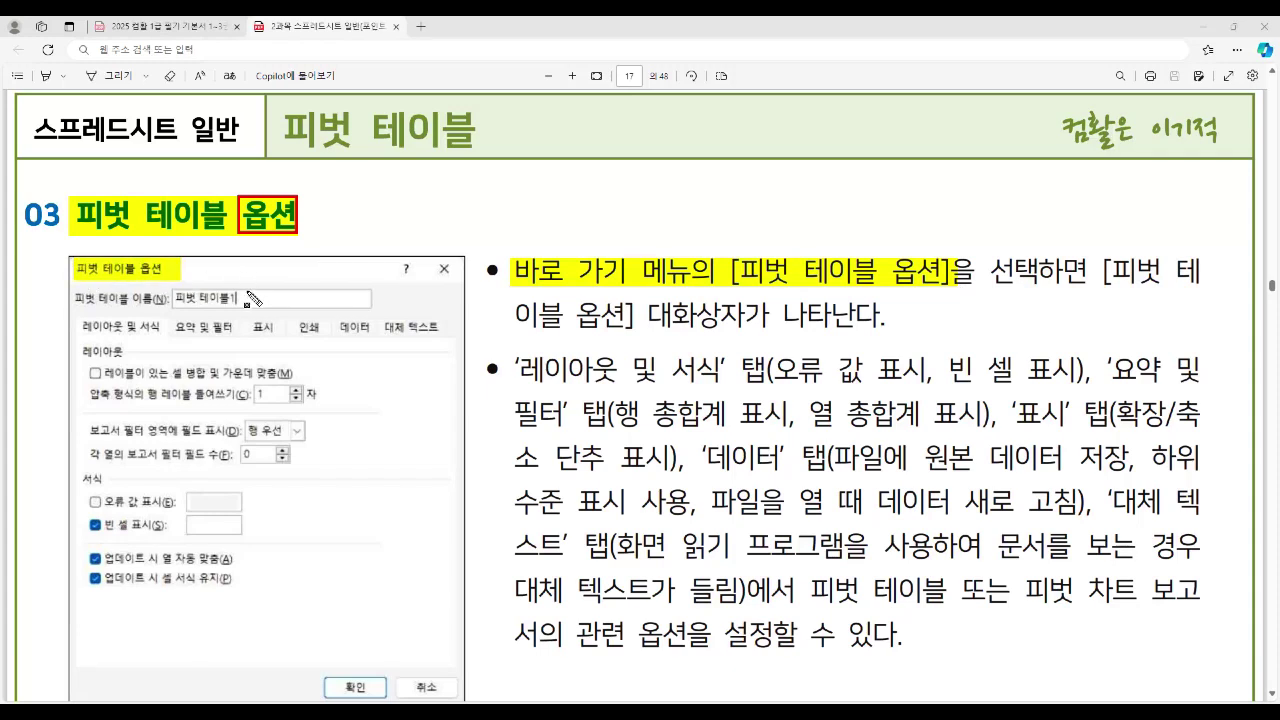
left_click_drag(75, 326, 166, 340)
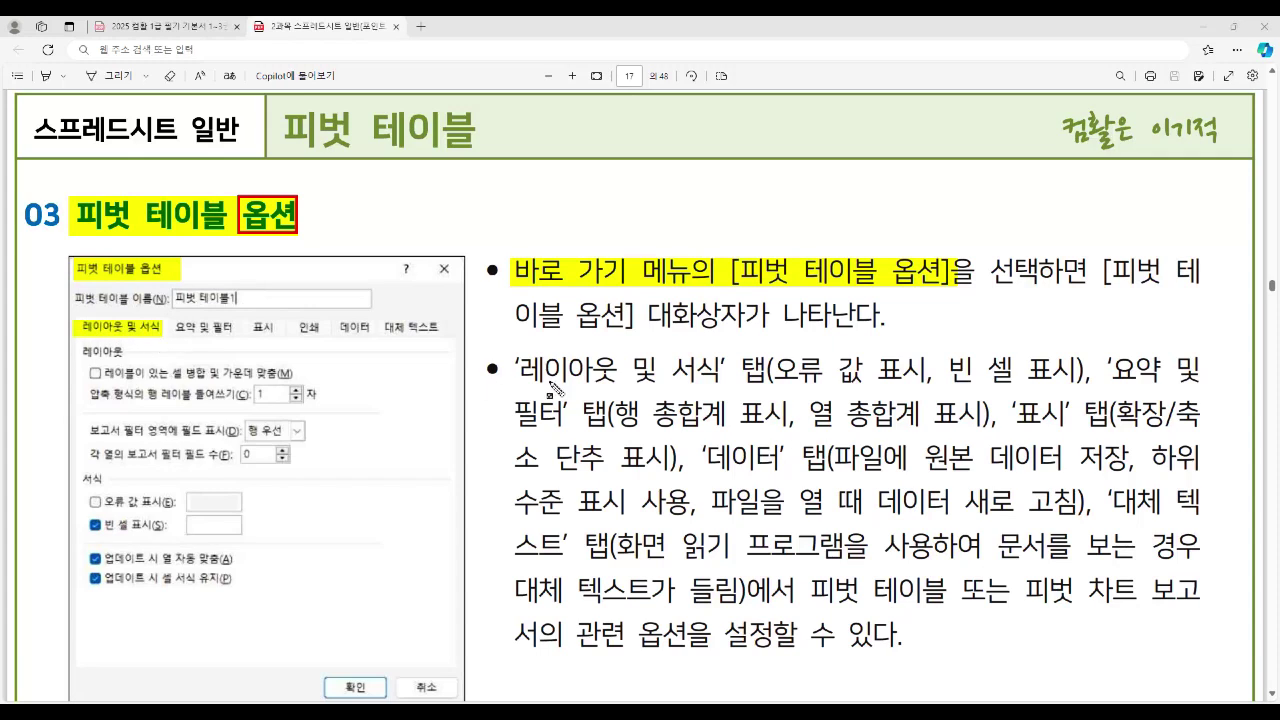
Highlight the '레이아웃 및 서식' 탭 and '요약 및 필터' 탭 wording in the second bullet, and the 요약 및 필터 tab in the figure
left_click_drag(522, 370, 748, 387)
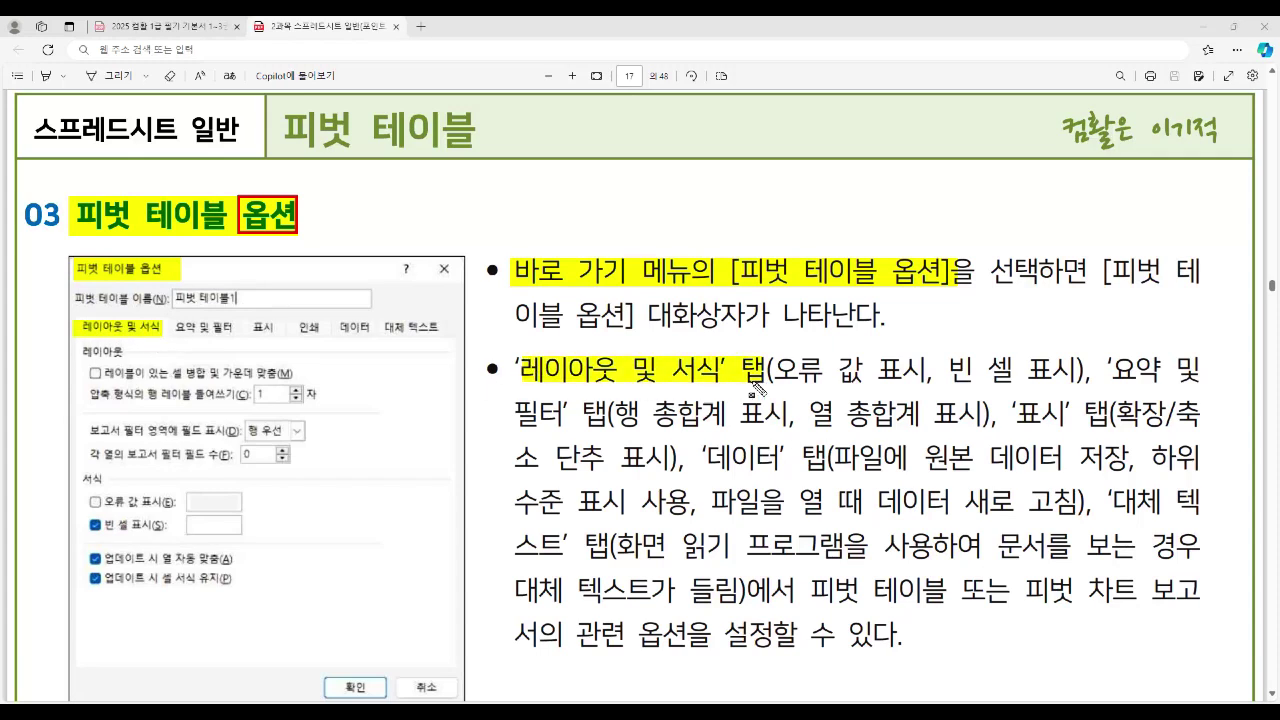
left_click_drag(174, 327, 234, 340)
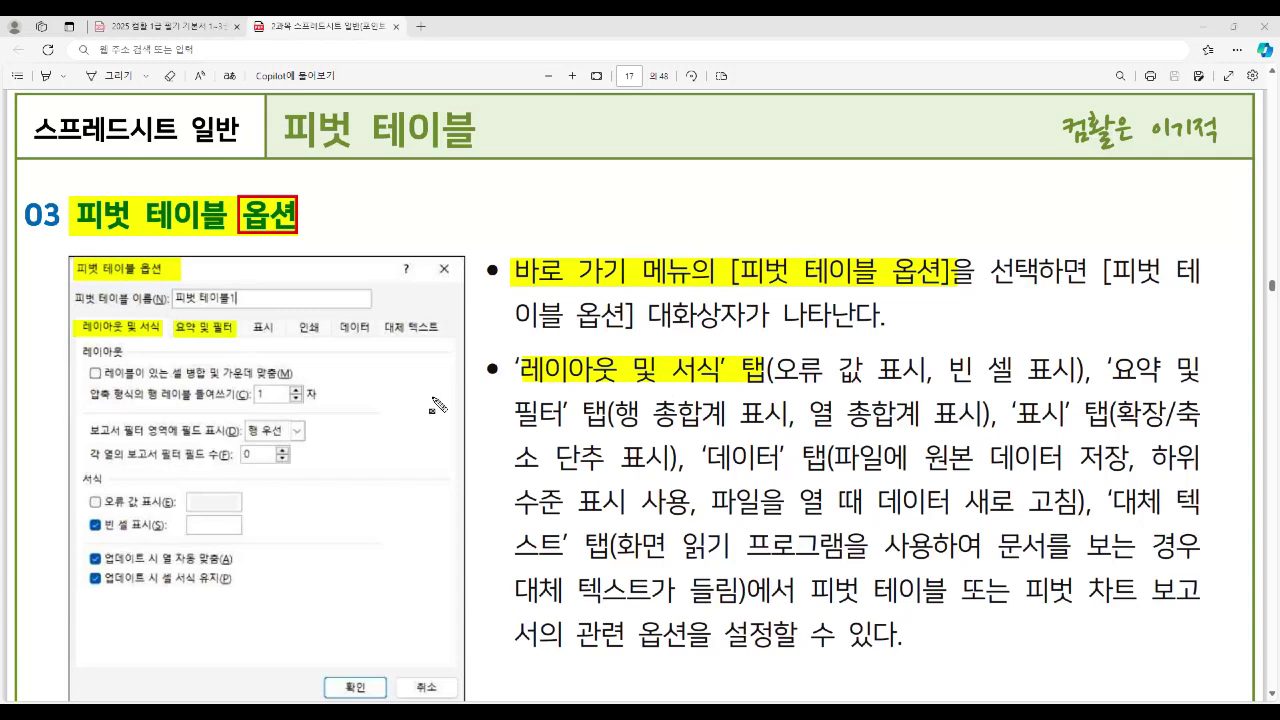
left_click_drag(1118, 368, 1198, 378)
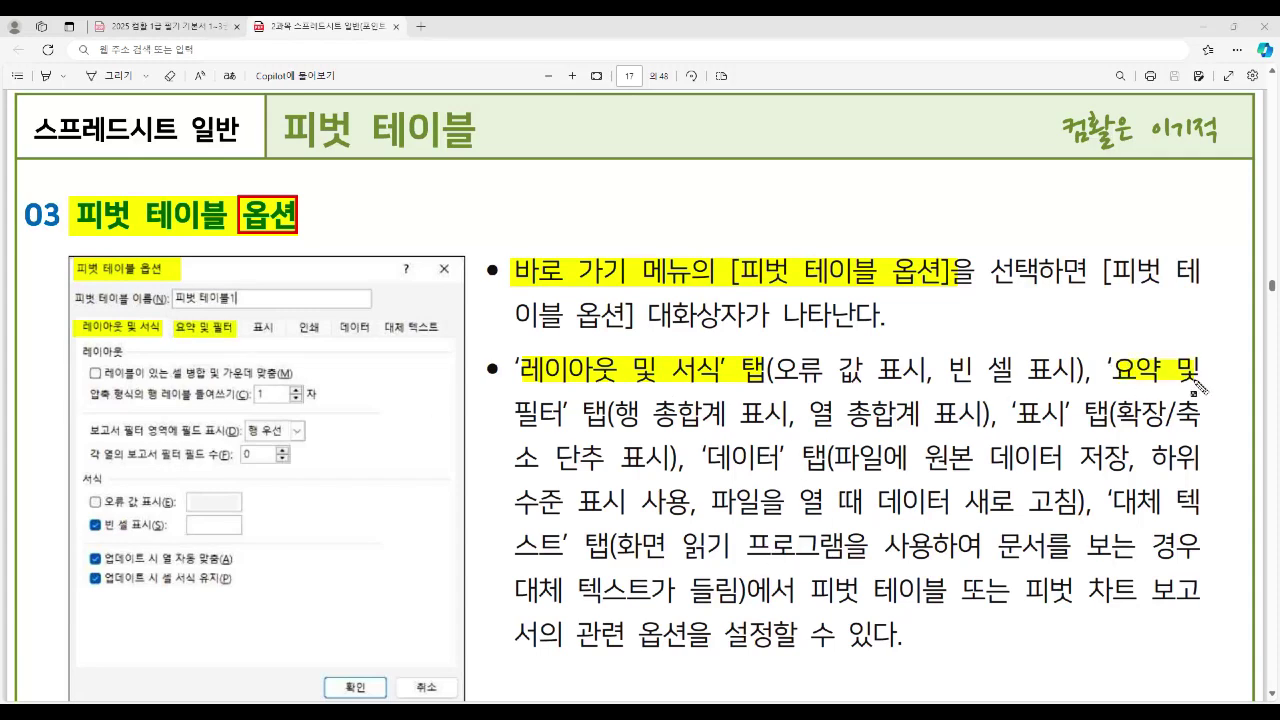
left_click_drag(516, 412, 604, 422)
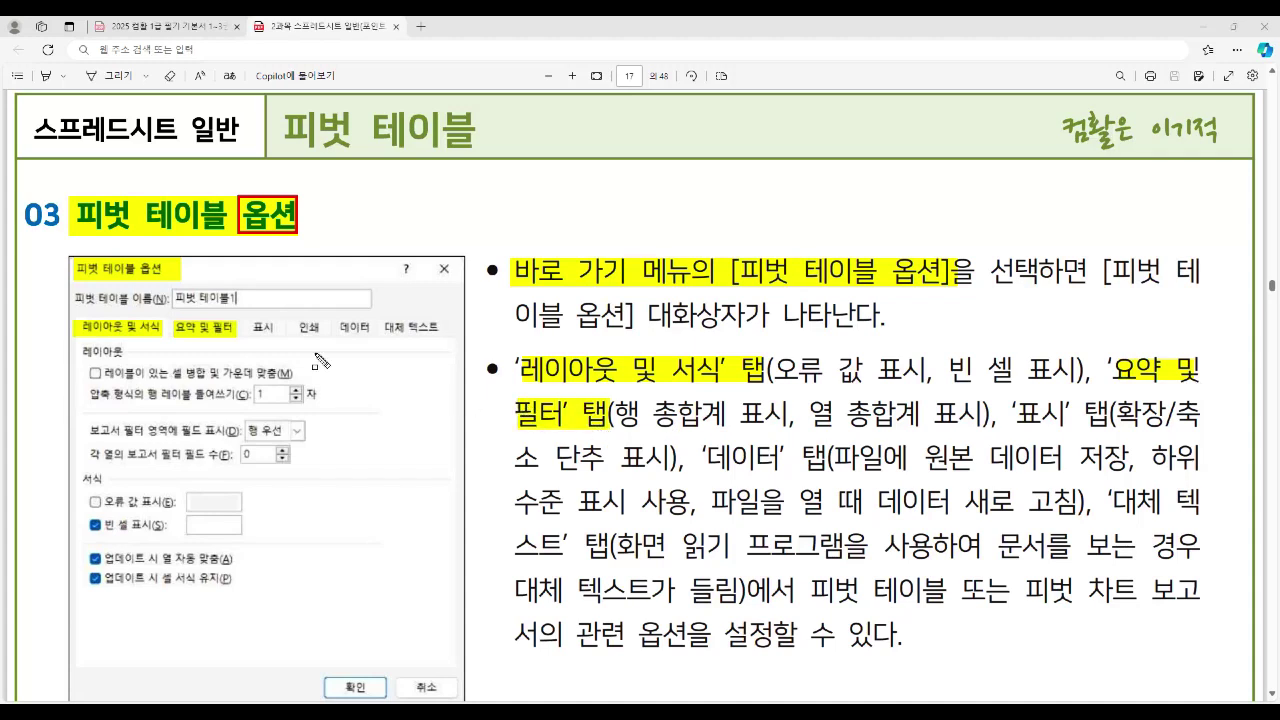
Box the figure's 레이아웃 및 서식 tab and 서식 group, highlight the group and both tabs' bracketed option phrases, and clear all marks
left_click_drag(71, 319, 167, 337)
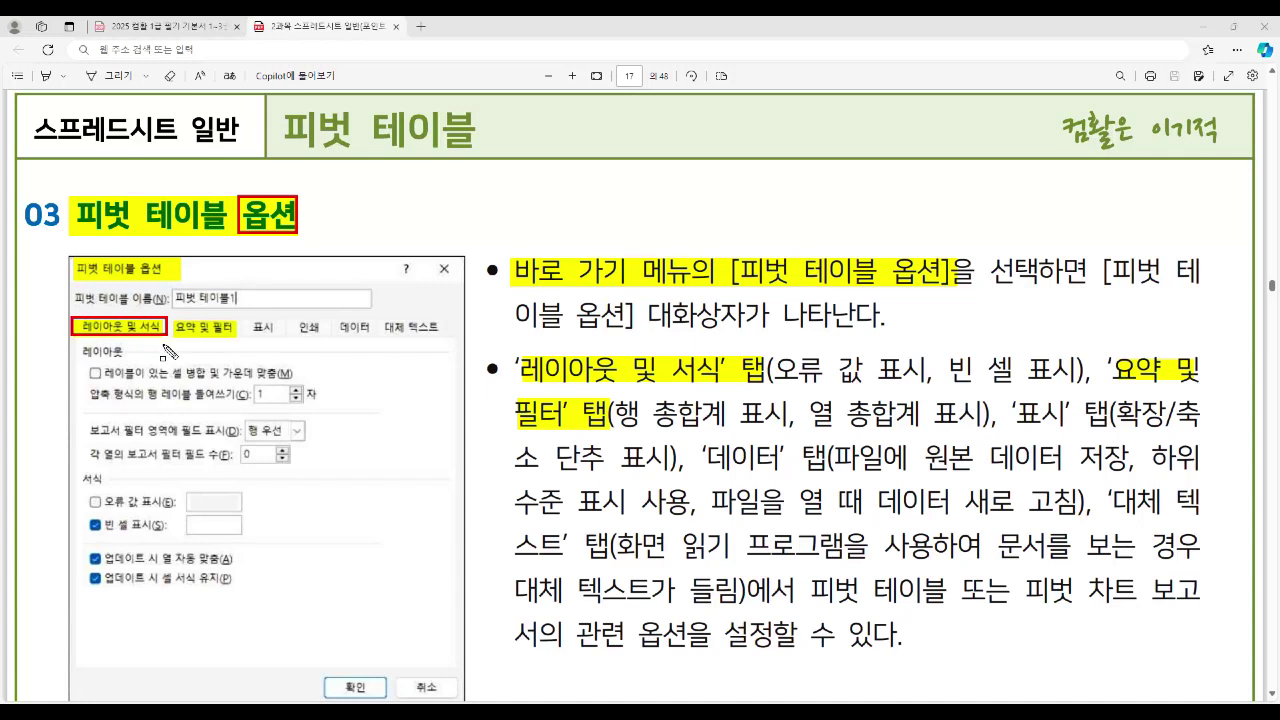
mouse_move(71, 469)
left_mouse_down()
mouse_move(137, 527)
mouse_move(282, 542)
left_mouse_up()
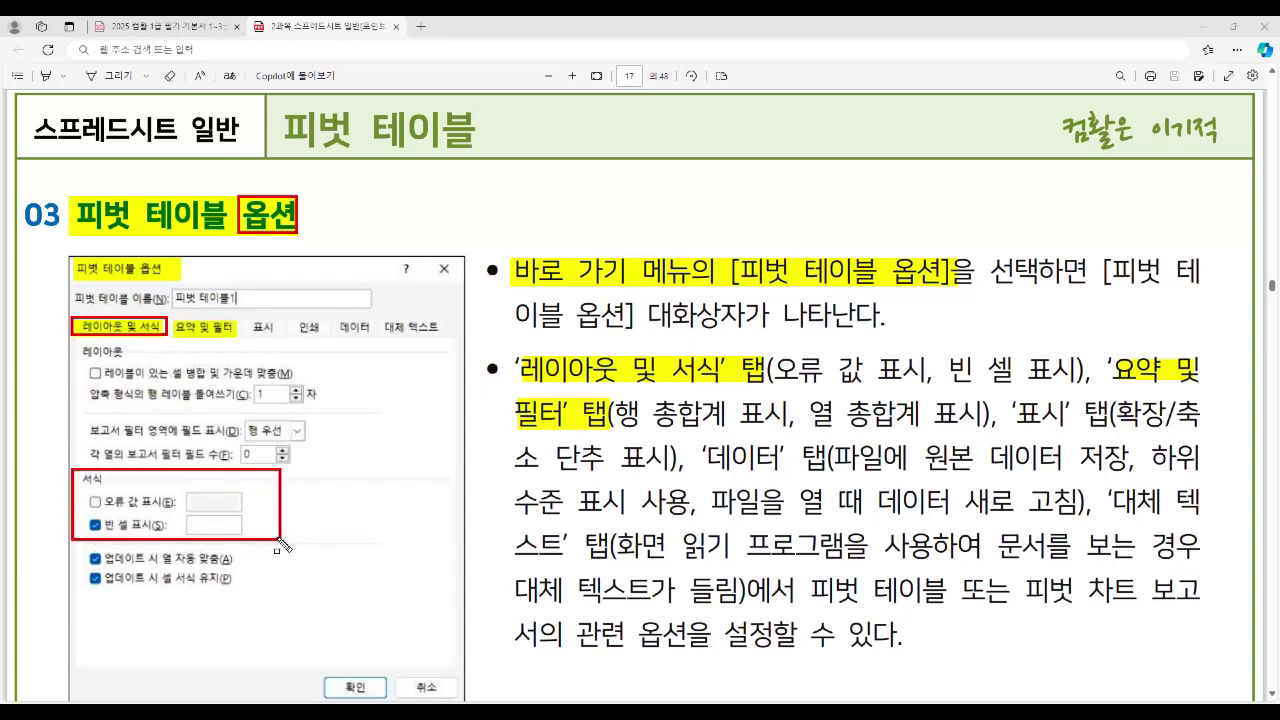
left_click_drag(76, 474, 282, 538)
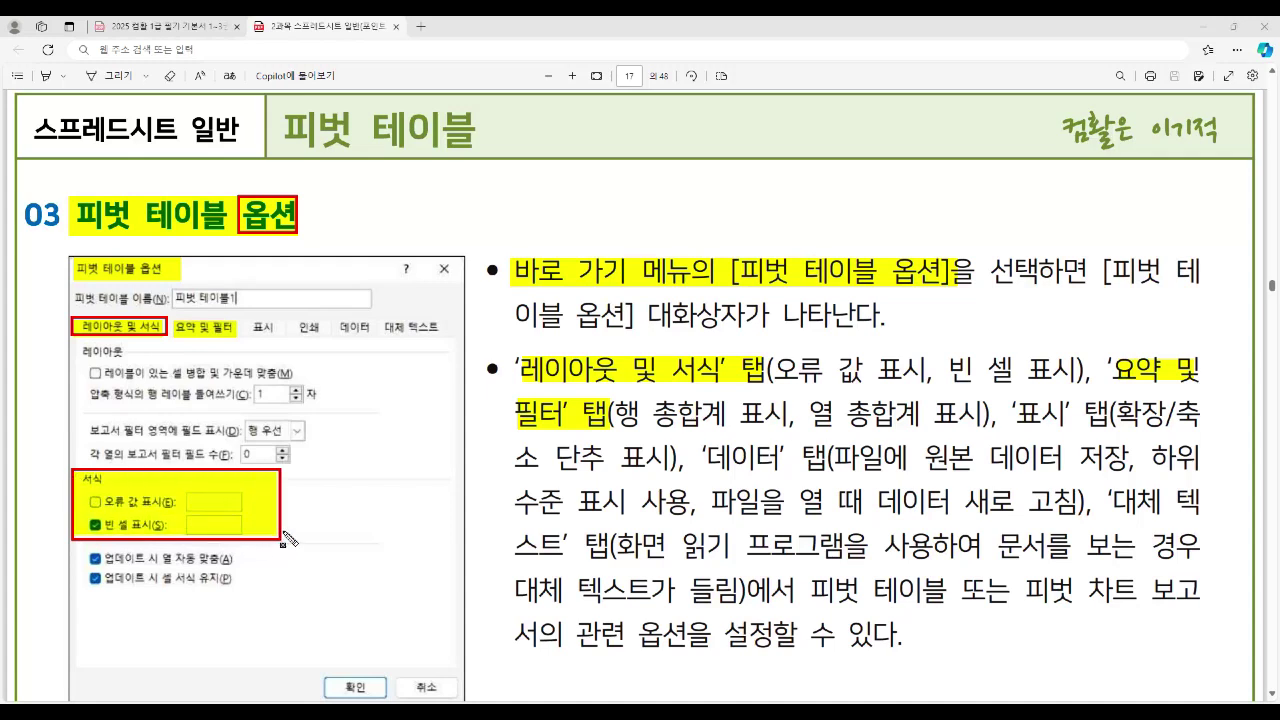
left_click_drag(780, 362, 1058, 383)
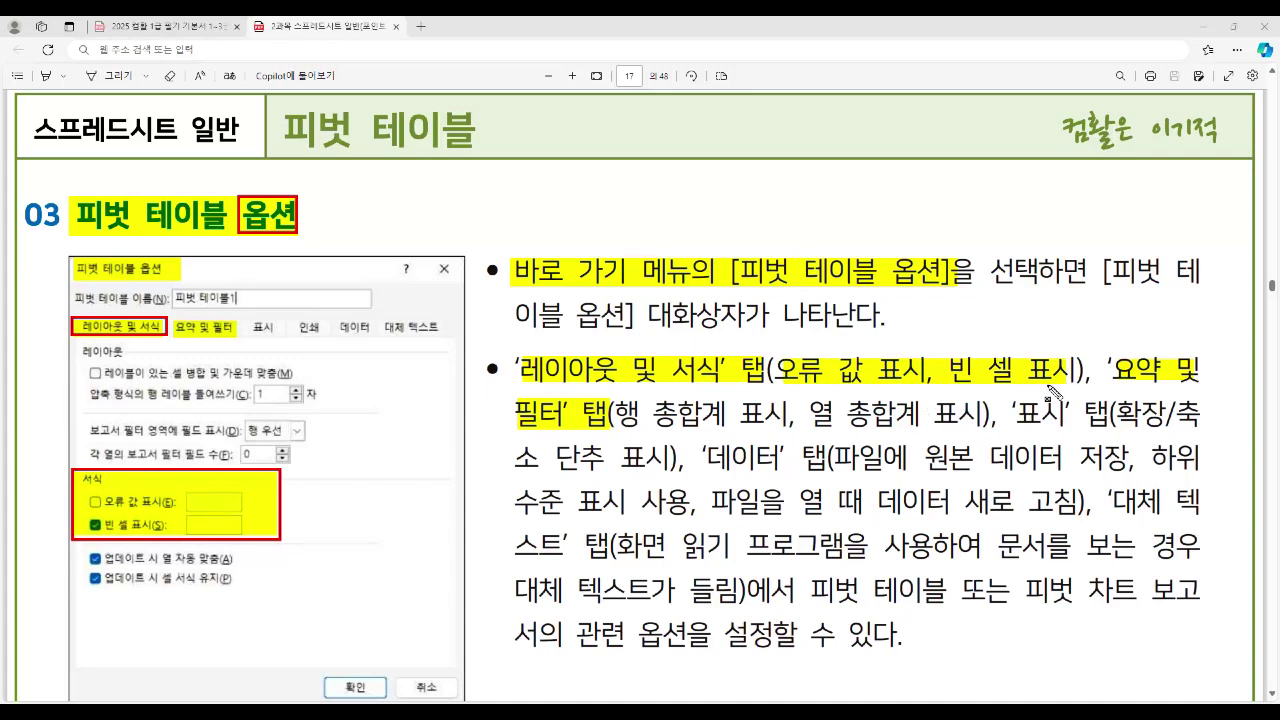
mouse_move(614, 413)
left_mouse_down()
mouse_move(925, 441)
mouse_move(988, 434)
left_mouse_up()
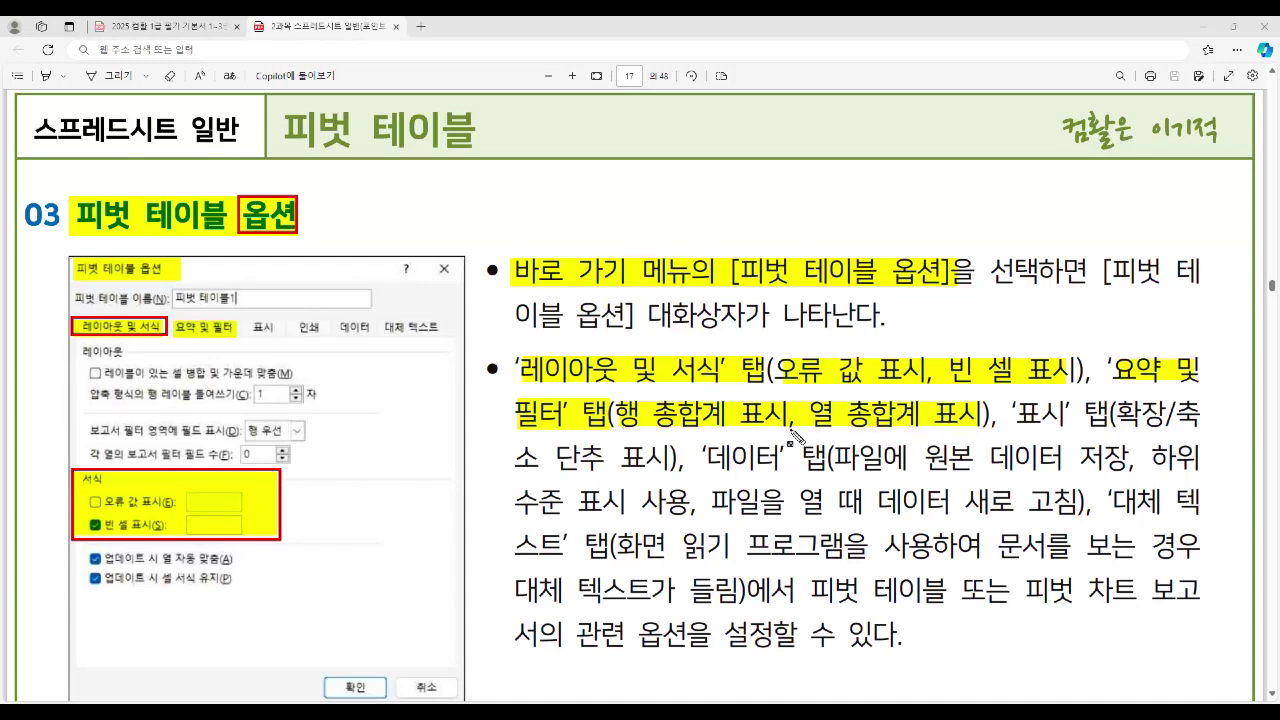
key("Escape")
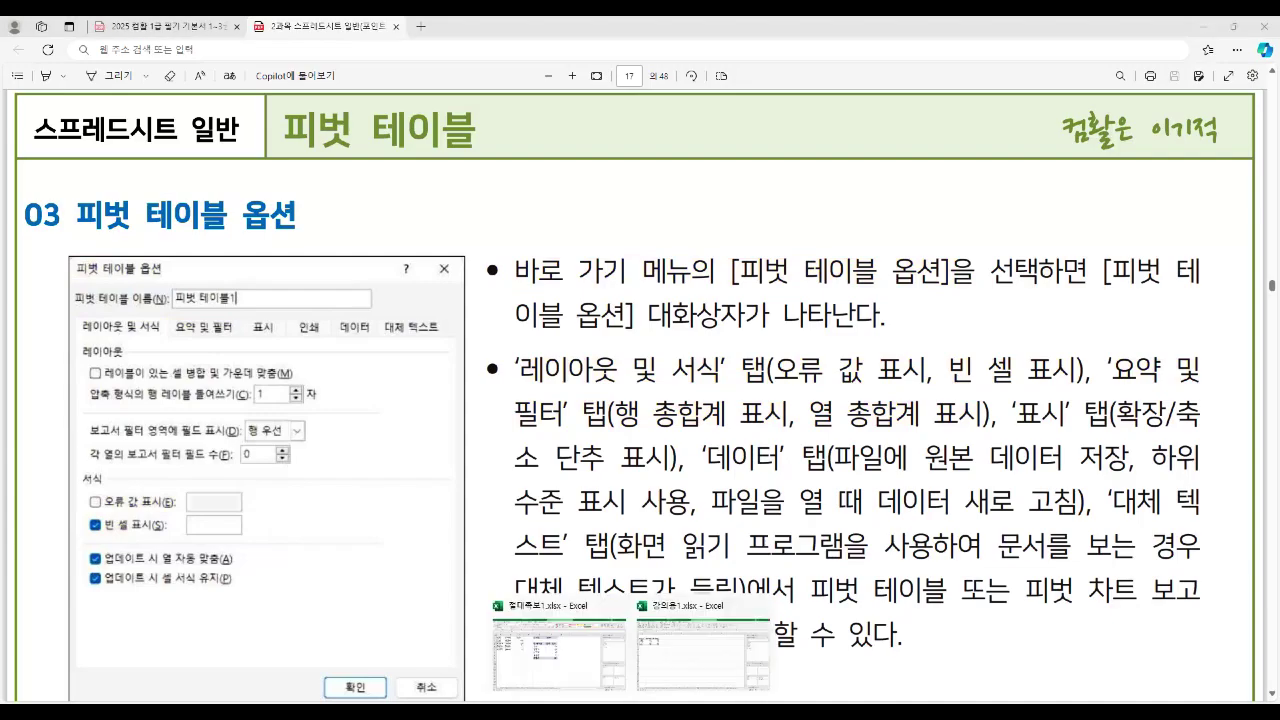
Switch to the 절대족보1.xlsx workbook in Excel, open the PivotTable Options for the pivot table in E1:F8, and move the dialog beside the table
left_click(664, 687)
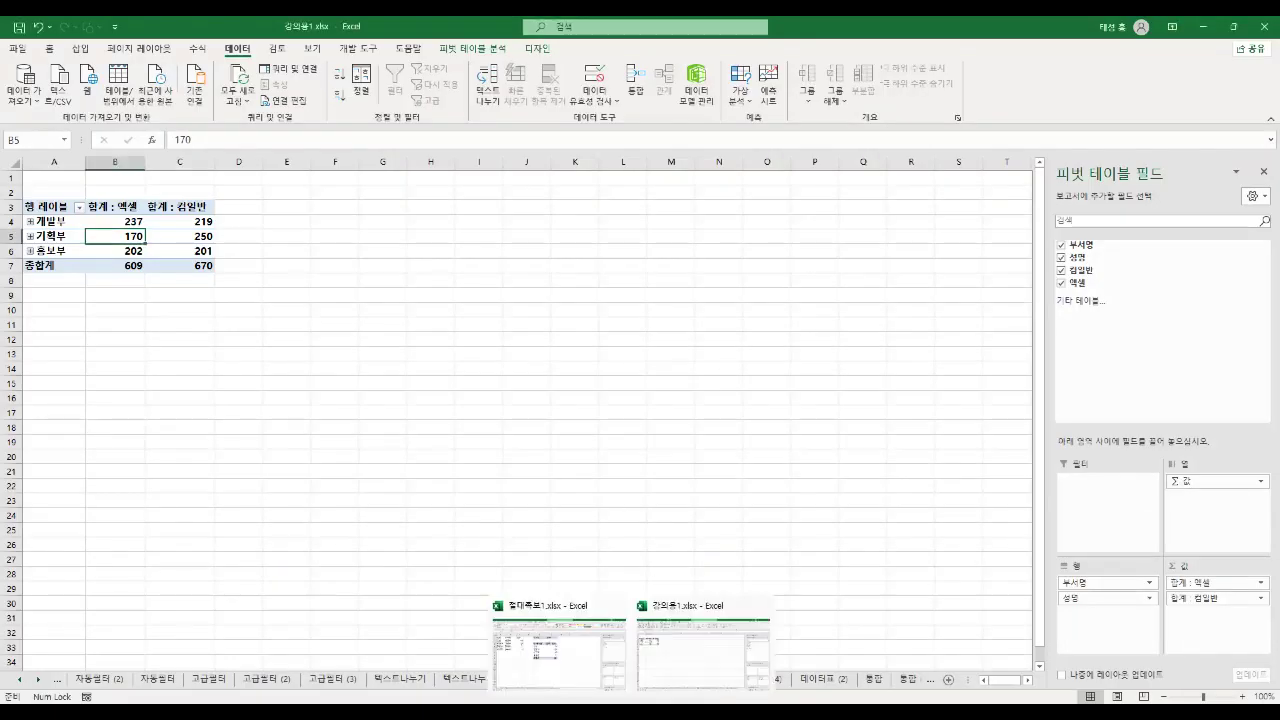
left_click(586, 668)
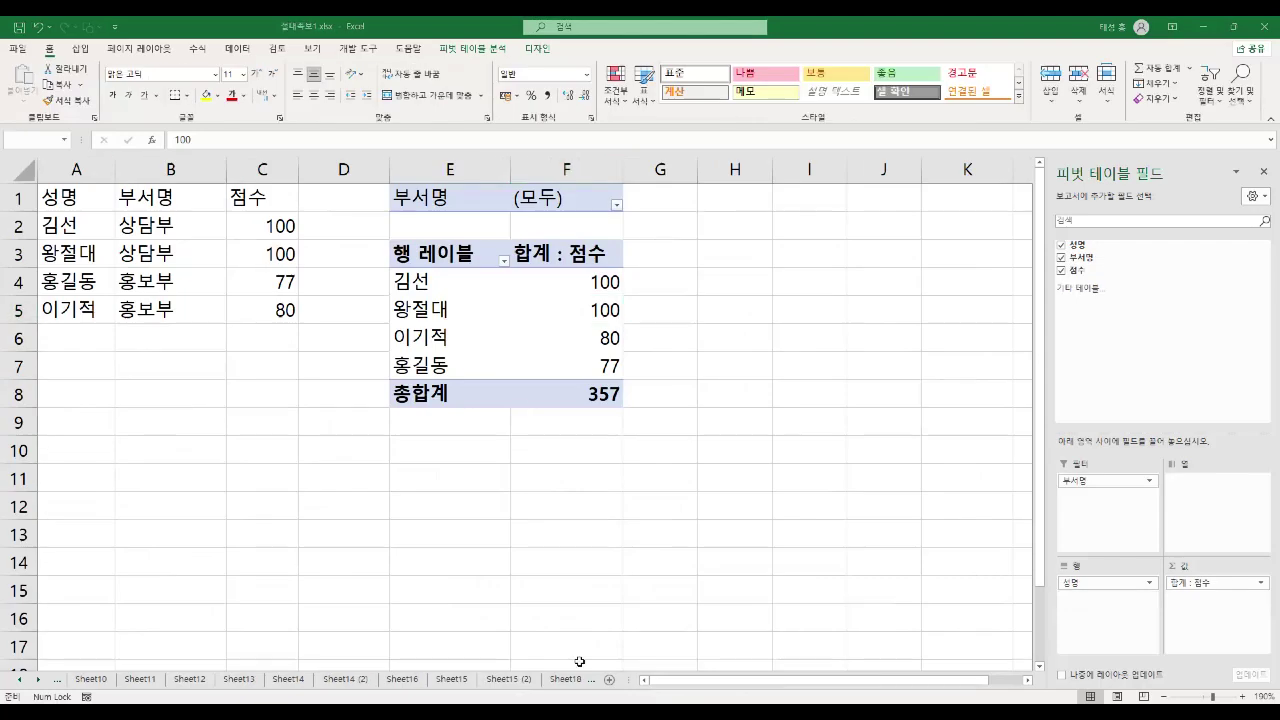
right_click(557, 311)
left_click(655, 521)
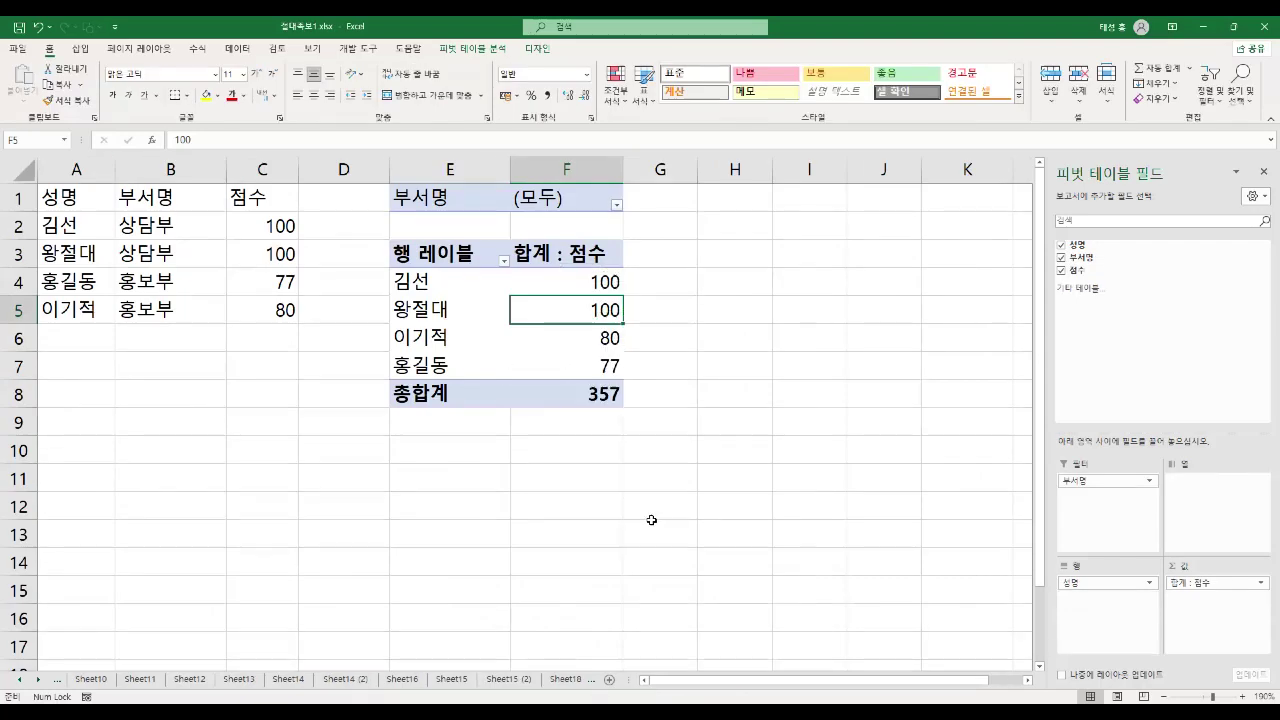
left_click_drag(686, 352, 825, 230)
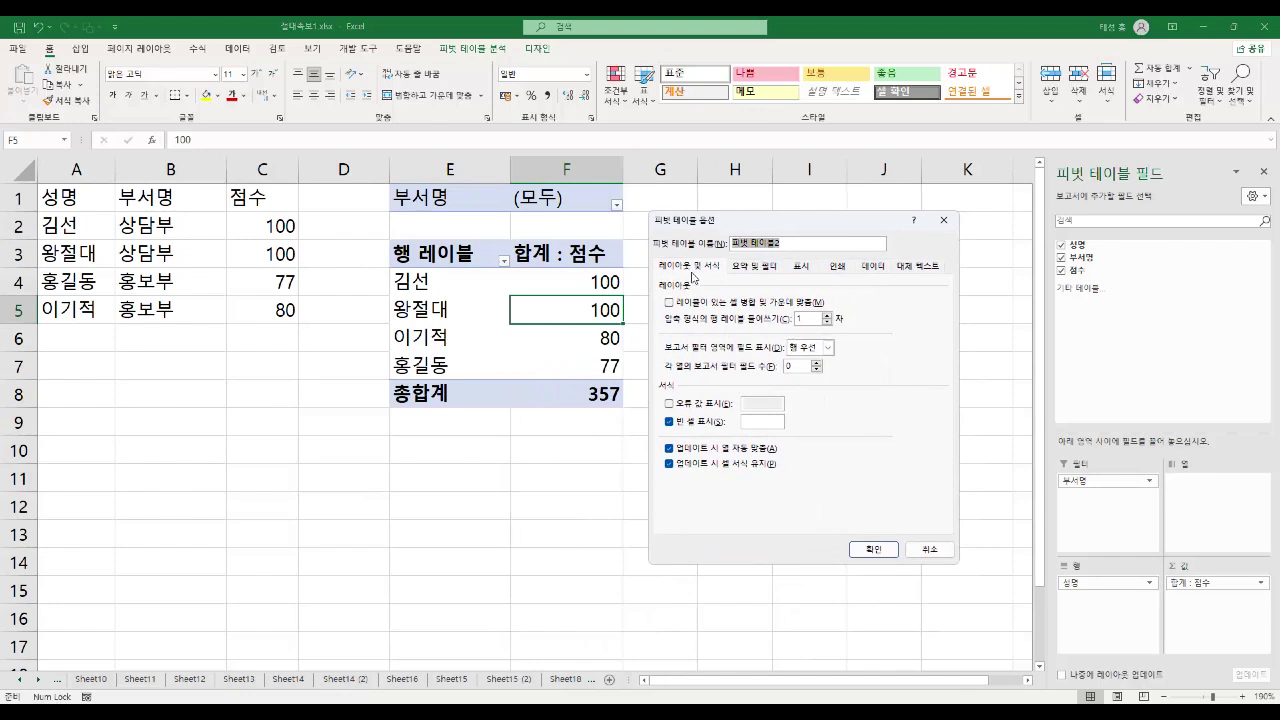
Look through the 요약 및 필터, 표시, 인쇄, 데이터 and 대체 텍스트 options and return to 레이아웃 및 서식
left_click(757, 268)
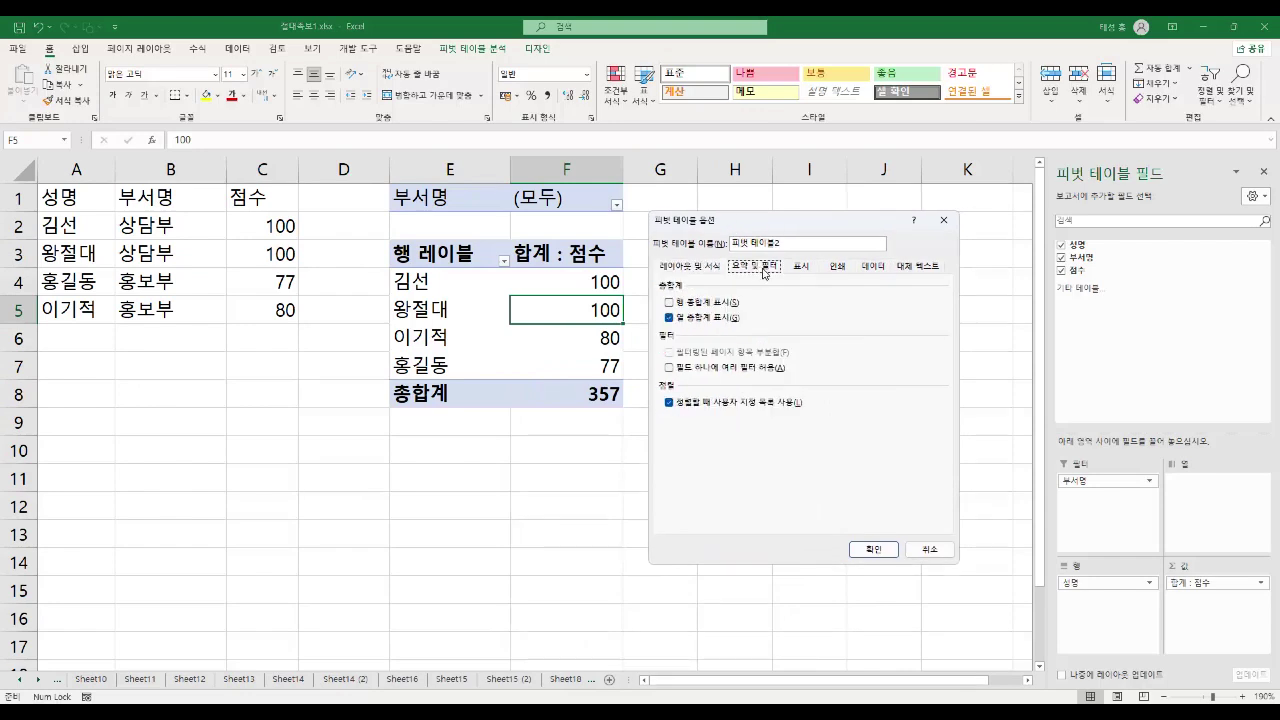
left_click(800, 270)
left_click(843, 269)
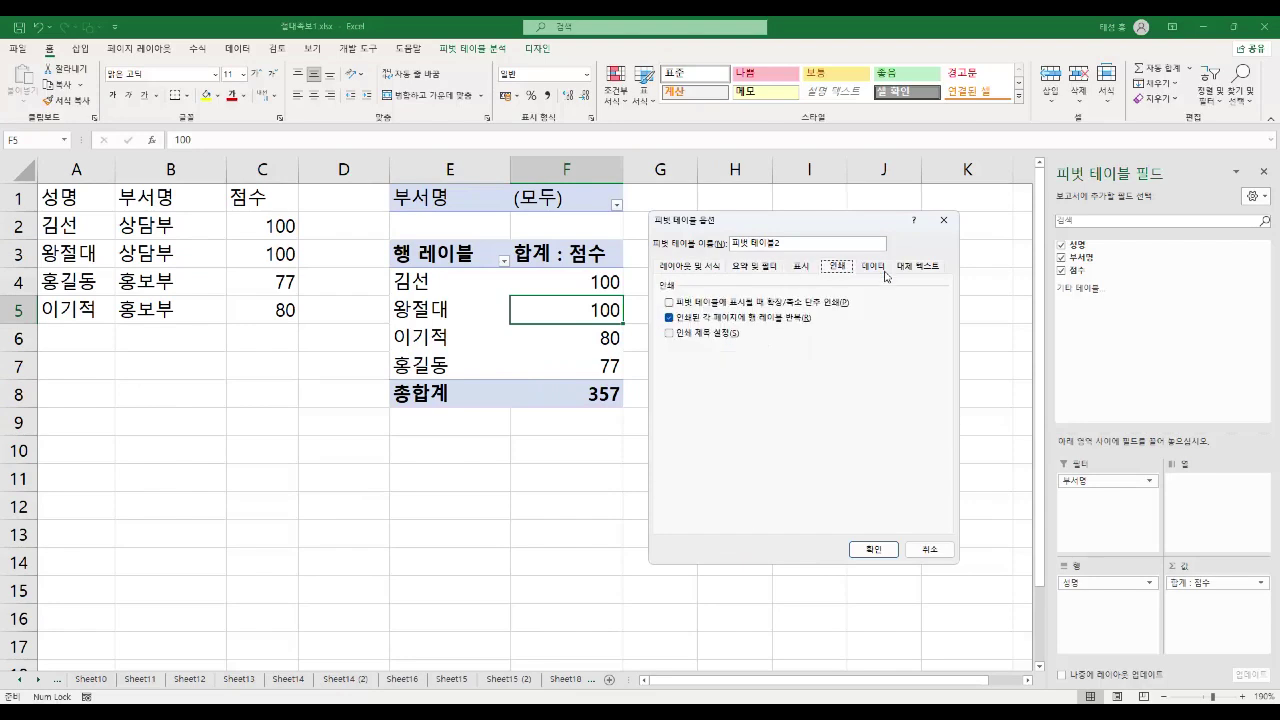
left_click(877, 270)
left_click(927, 272)
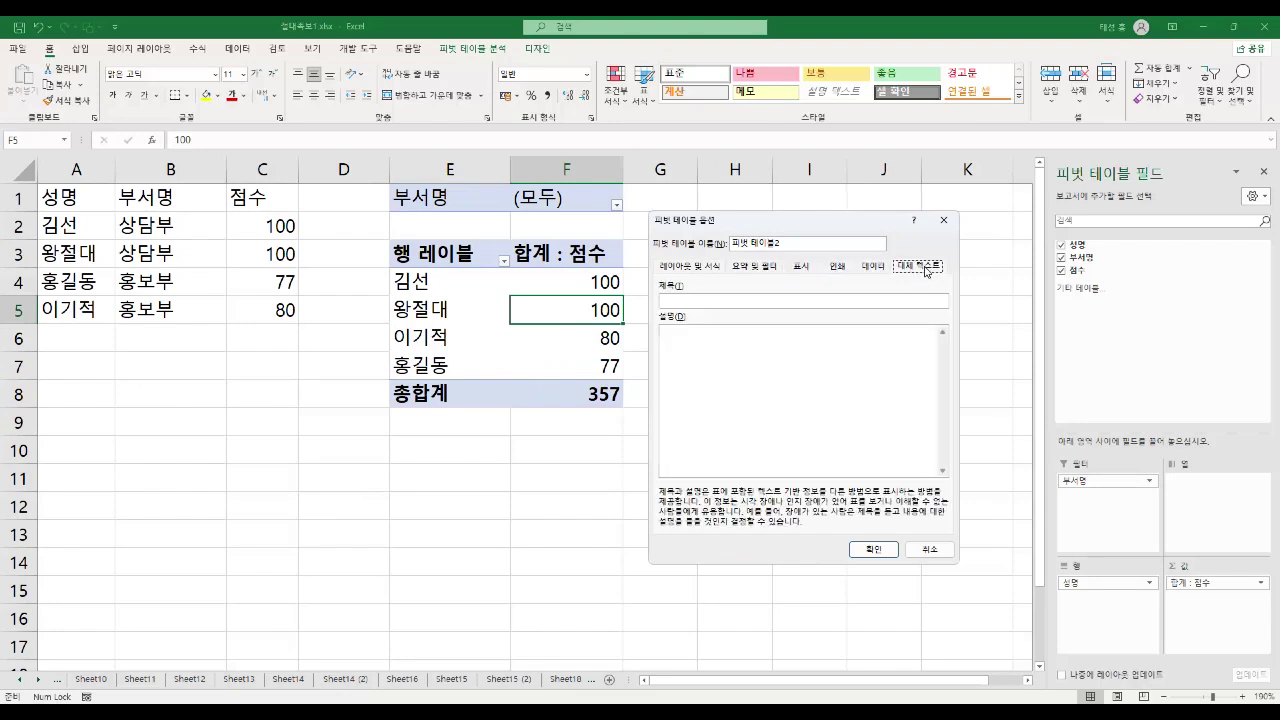
left_click(704, 270)
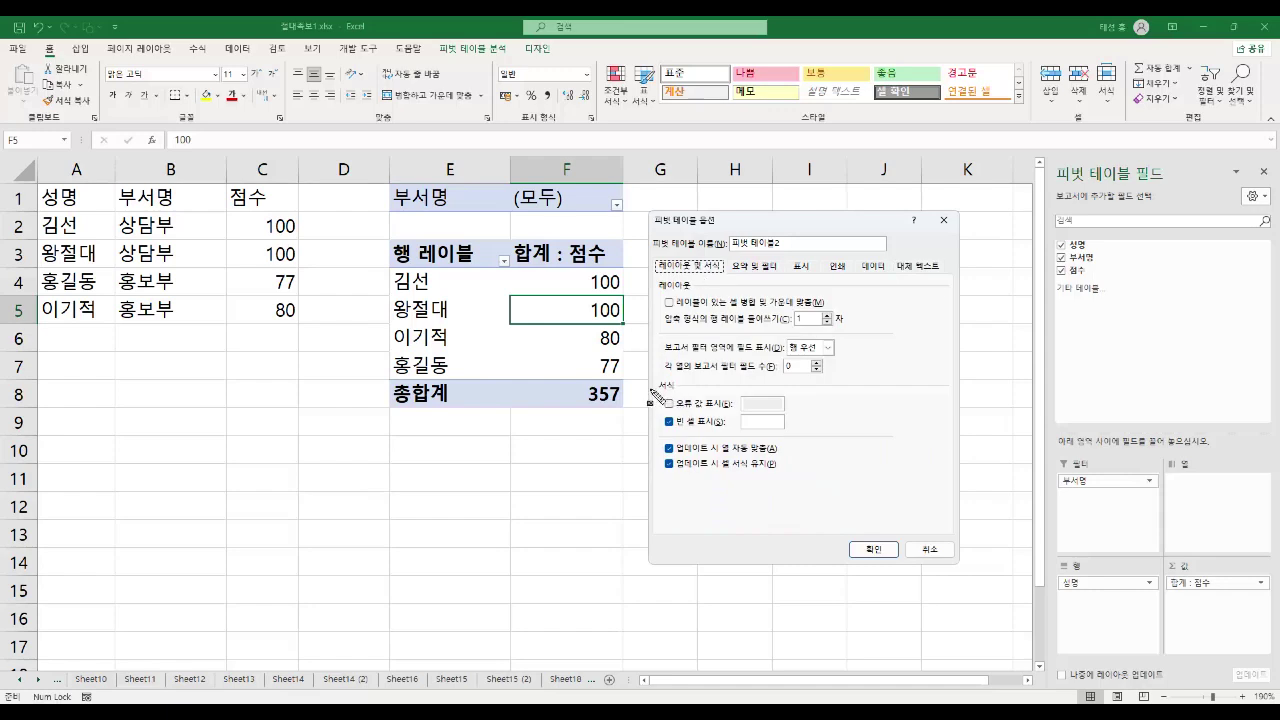
Box the dialog's 서식 group, highlight its 오류 값 표시 and 빈 셀 표시 options, and clear the marks
mouse_move(645, 380)
left_mouse_down()
mouse_move(700, 423)
mouse_move(811, 435)
left_mouse_up()
left_click_drag(665, 404, 805, 436)
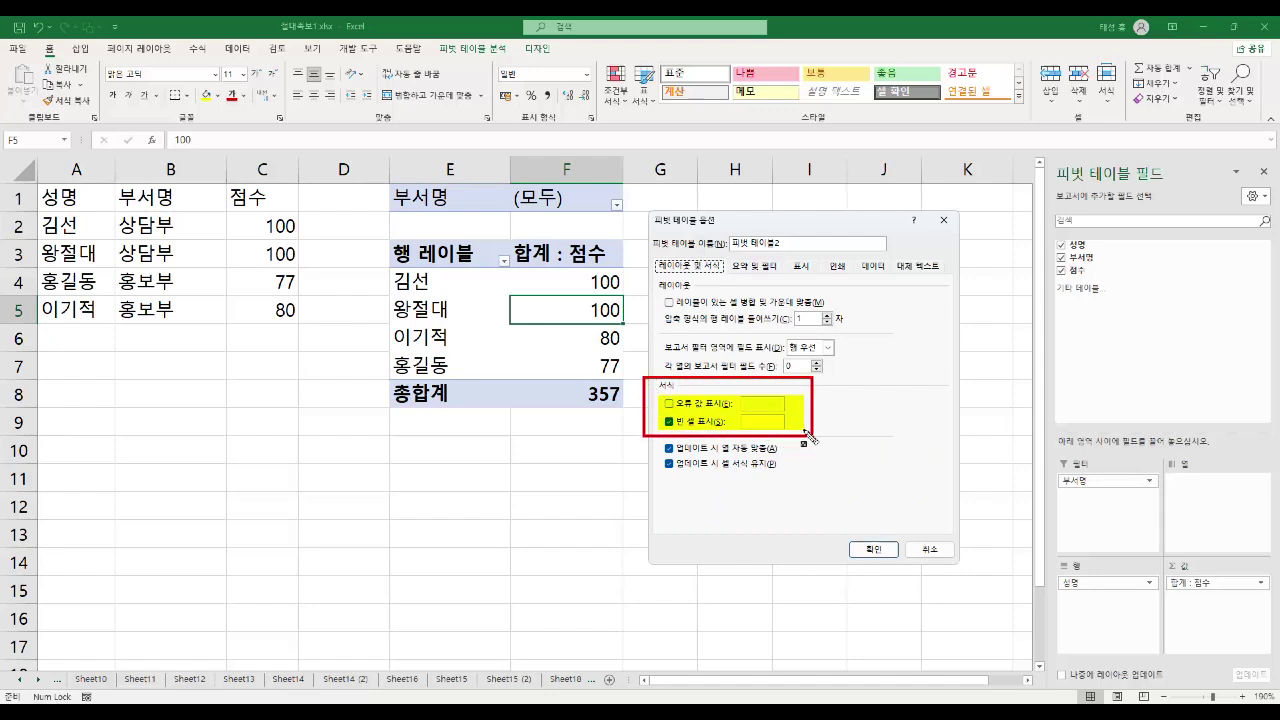
key("Escape")
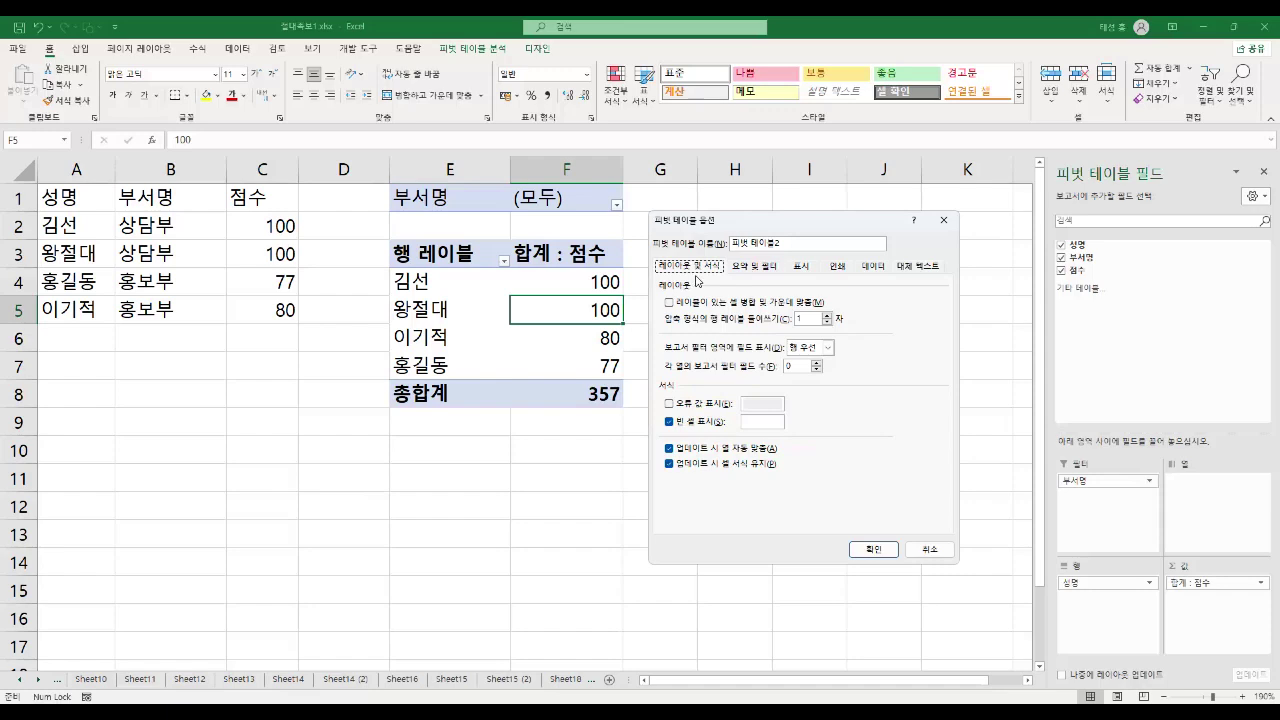
Mark the 총합계 options under 요약 및 필터 and turn off 열 총합계 표시 for the pivot table
left_click(771, 267)
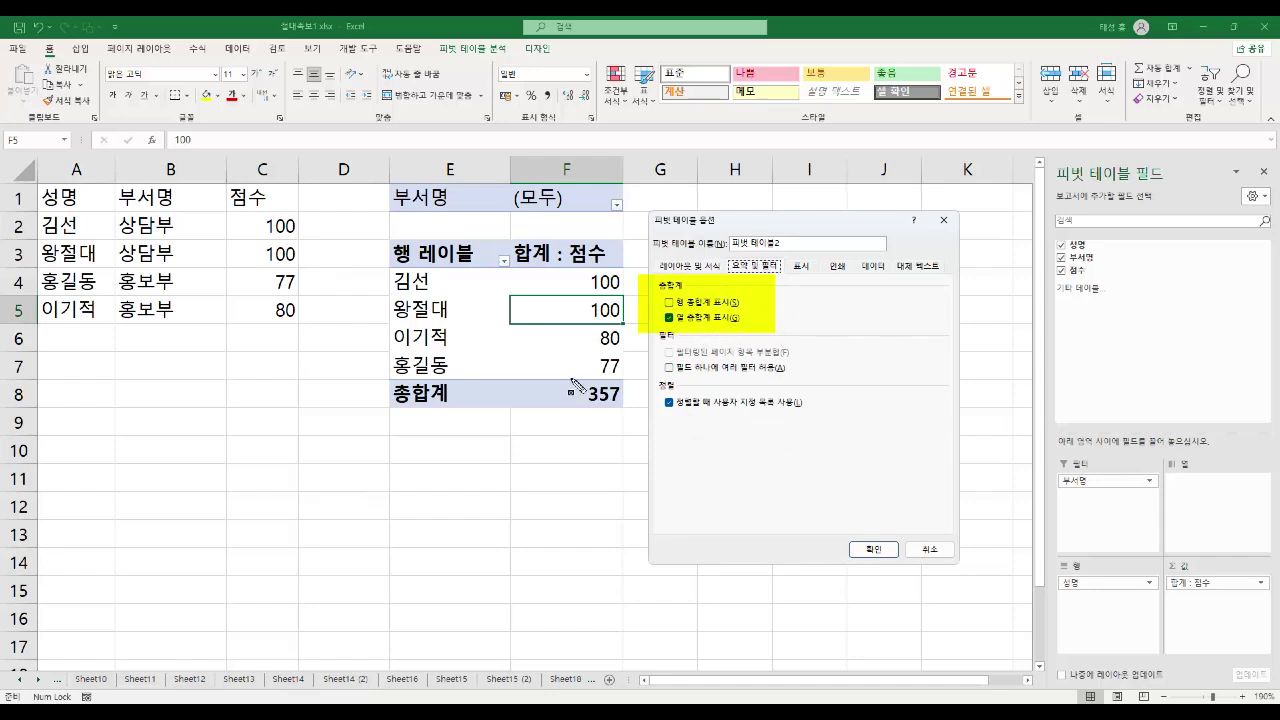
left_click(669, 318)
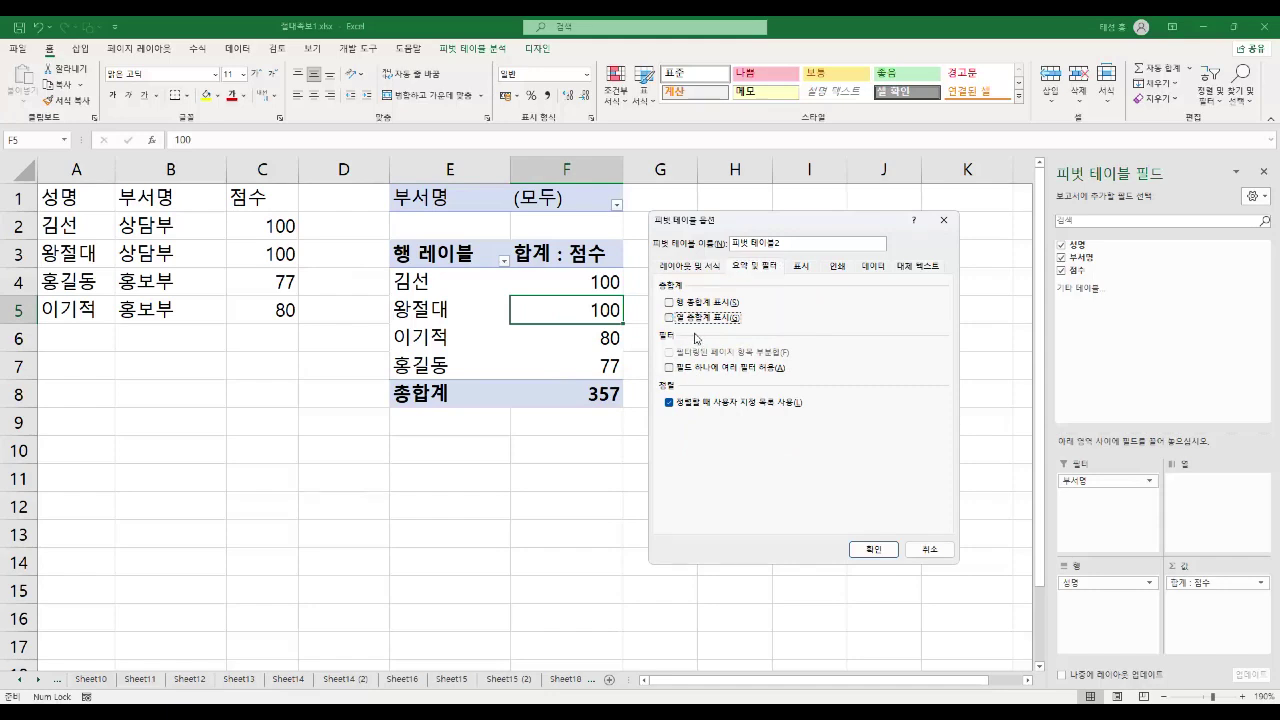
left_click(873, 549)
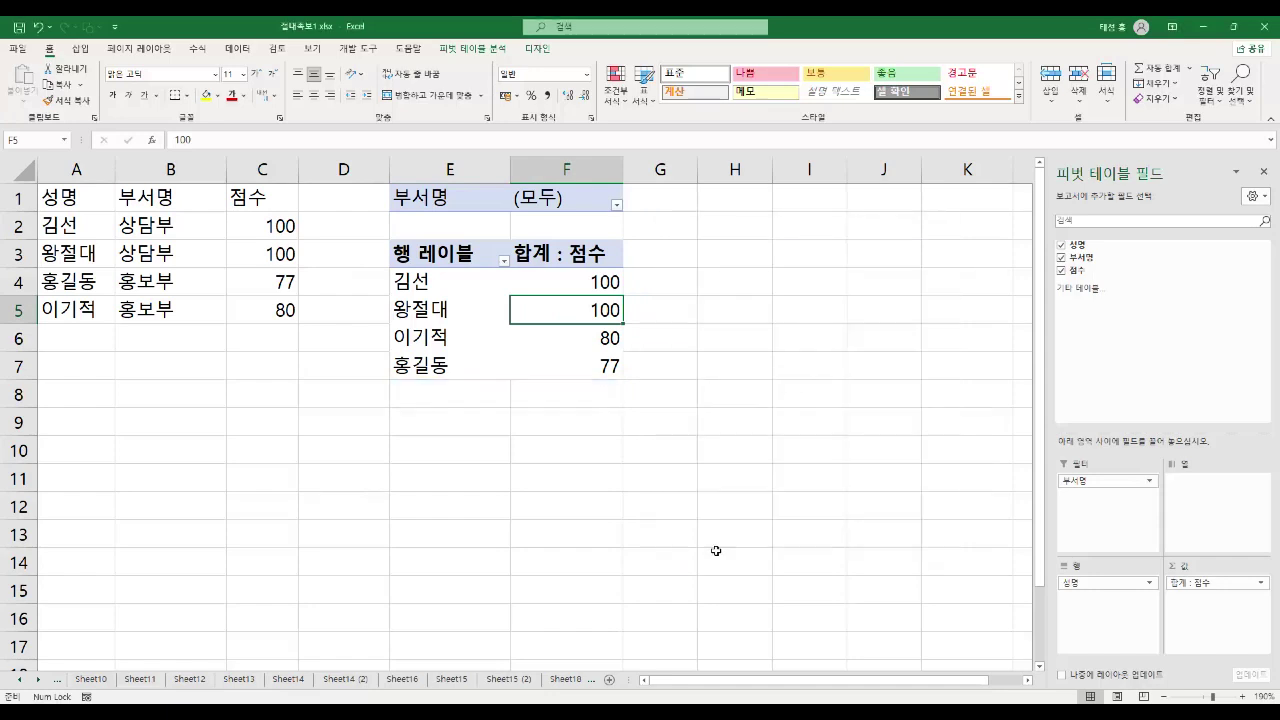
Reopen the pivot table's options and turn 열 총합계 표시 back on under 요약 및 필터
right_click(573, 320)
left_click(652, 524)
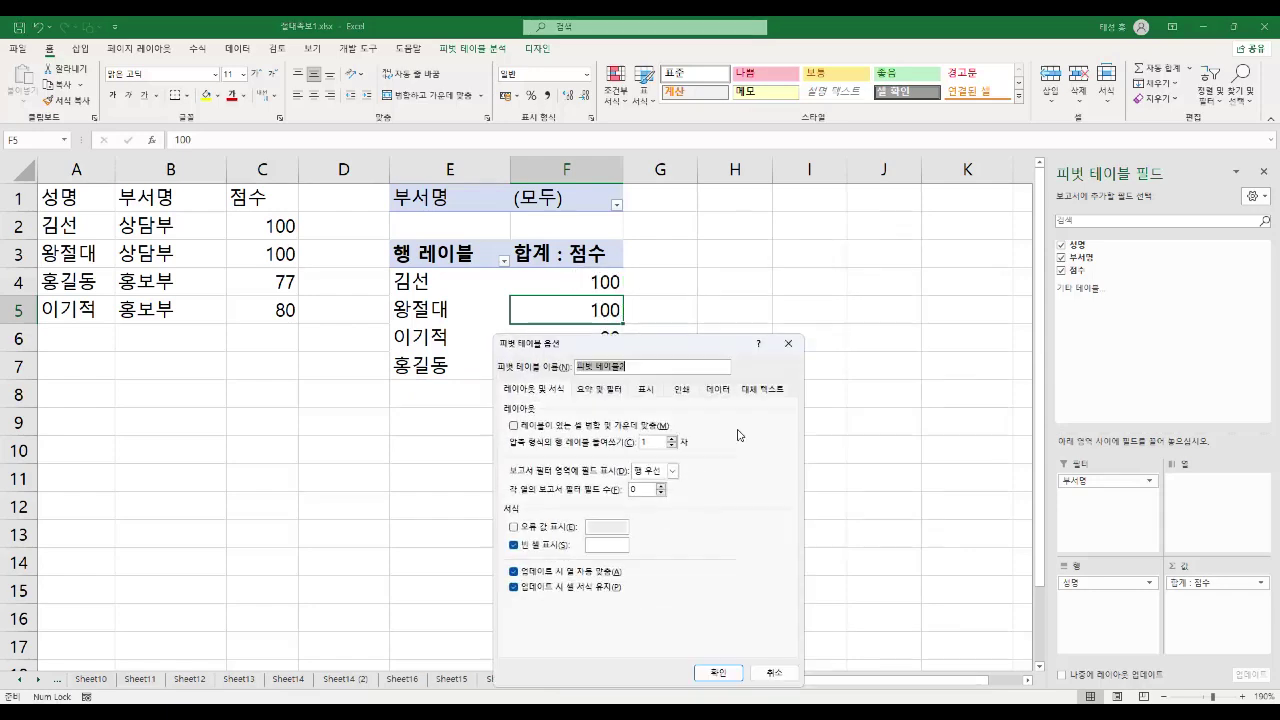
left_click(606, 389)
left_click_drag(676, 355, 836, 258)
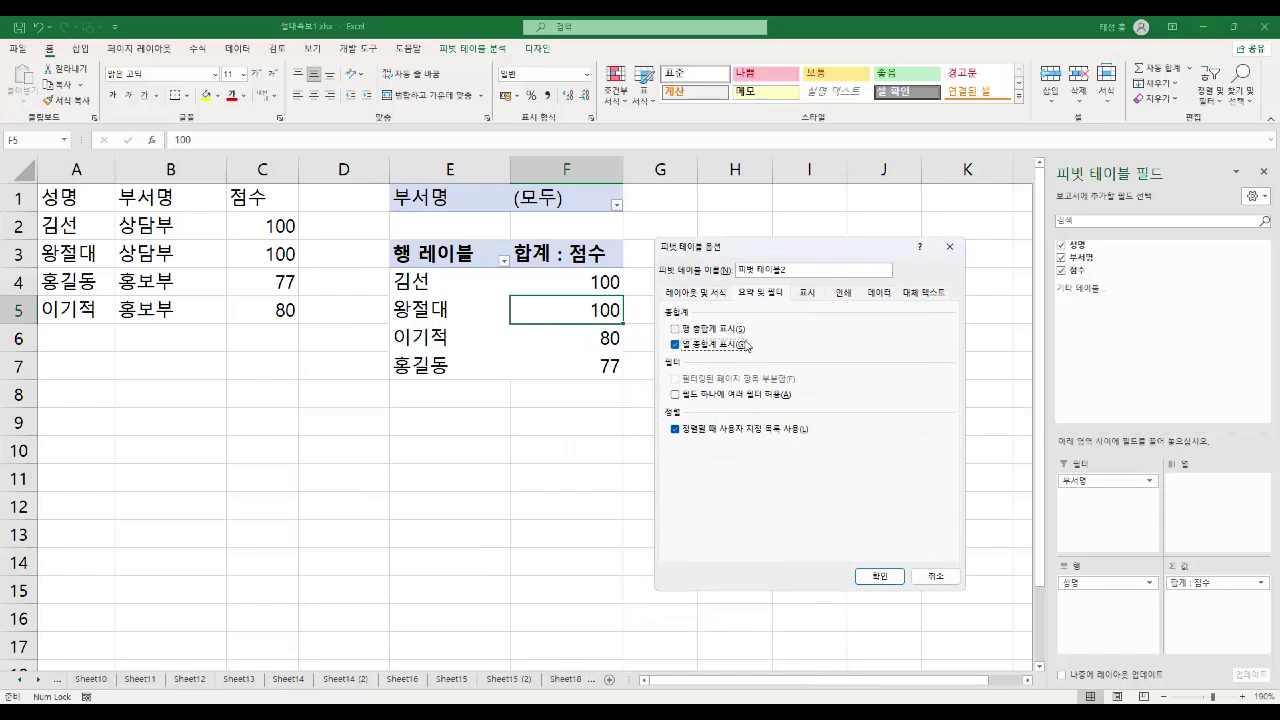
left_click(879, 576)
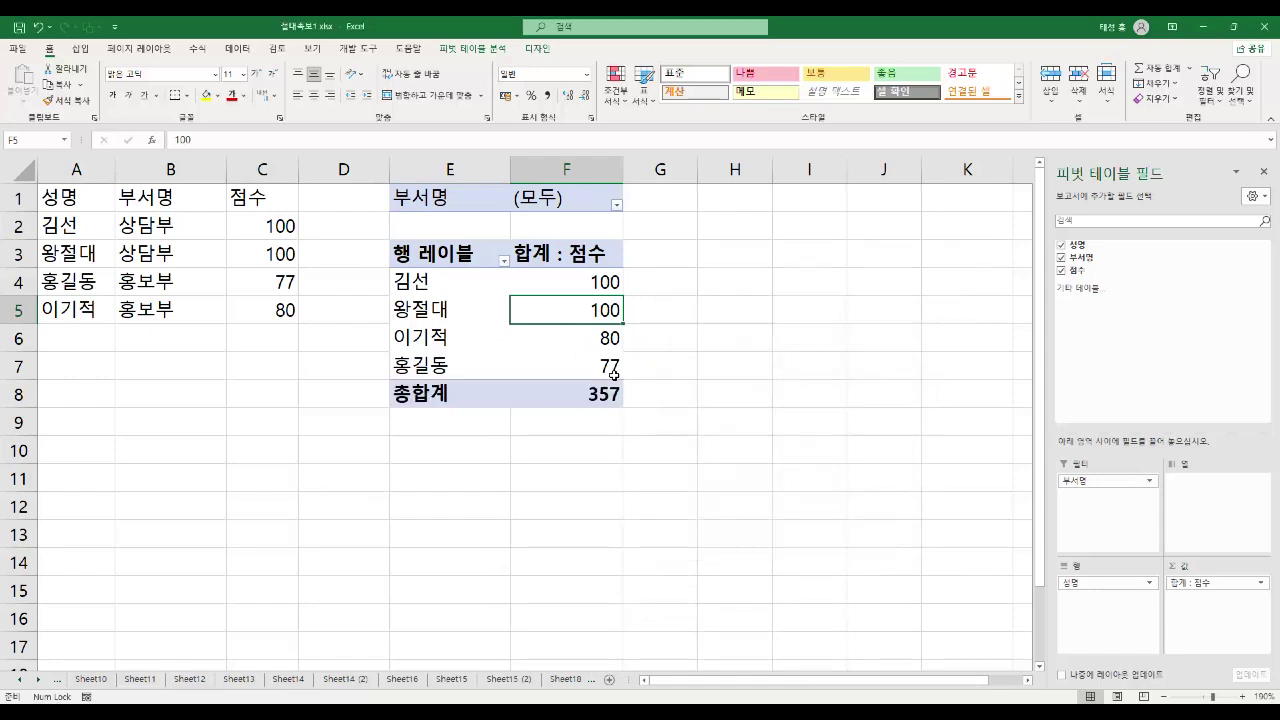
Switch to page 18 of the study PDF and highlight 그룹 만들기, its definition phrase and the 문자, 숫자, 날짜, 시간 field types
key("alt+Tab")
left_click_drag(62, 271, 190, 298)
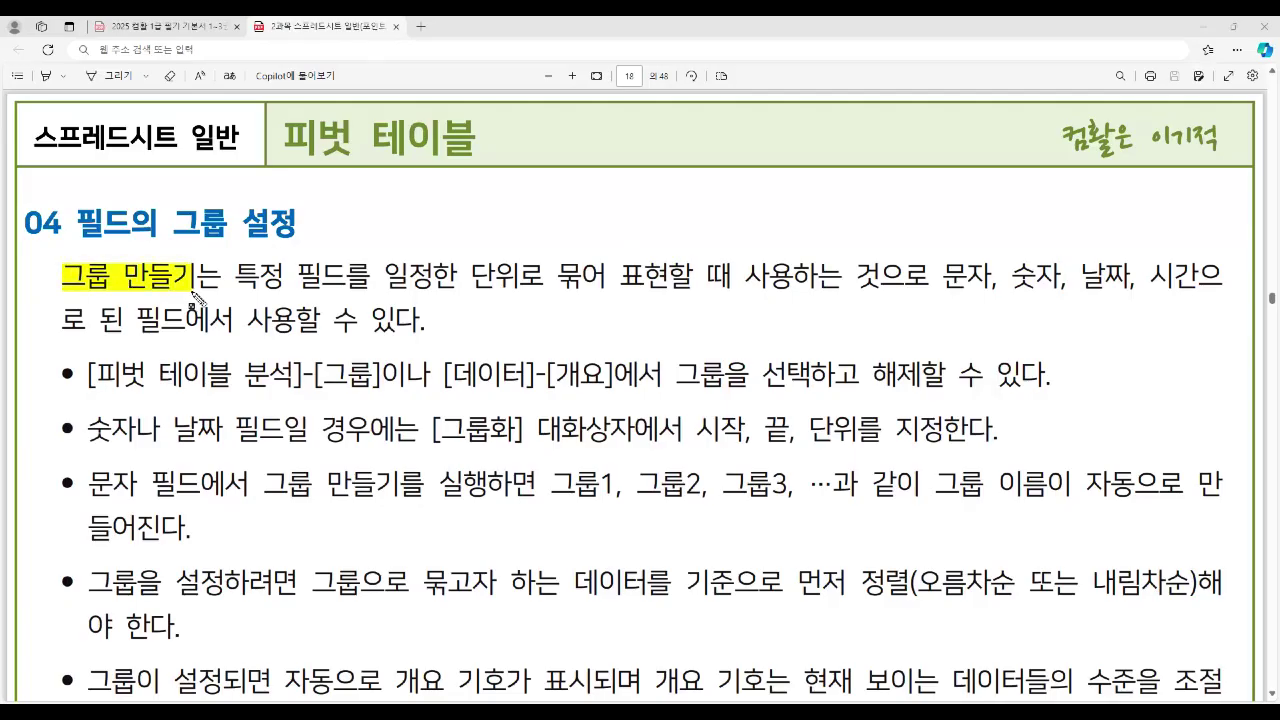
left_click_drag(247, 275, 672, 298)
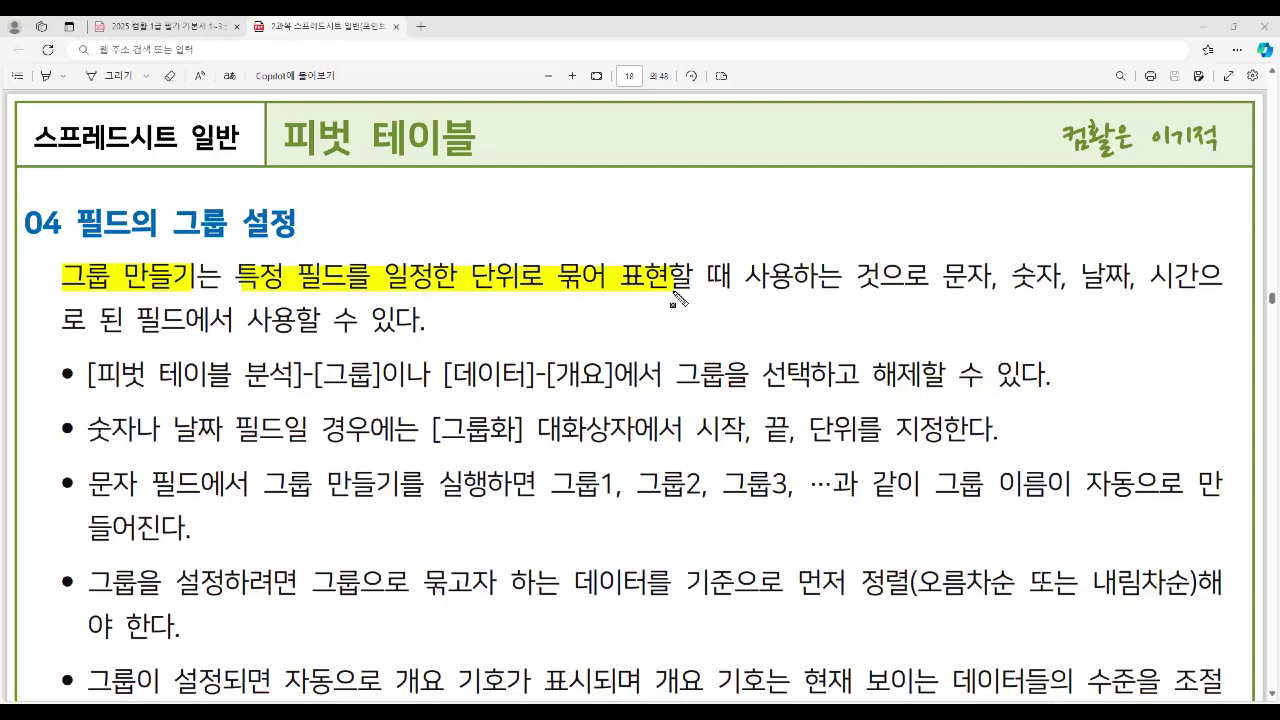
left_click_drag(938, 268, 1197, 290)
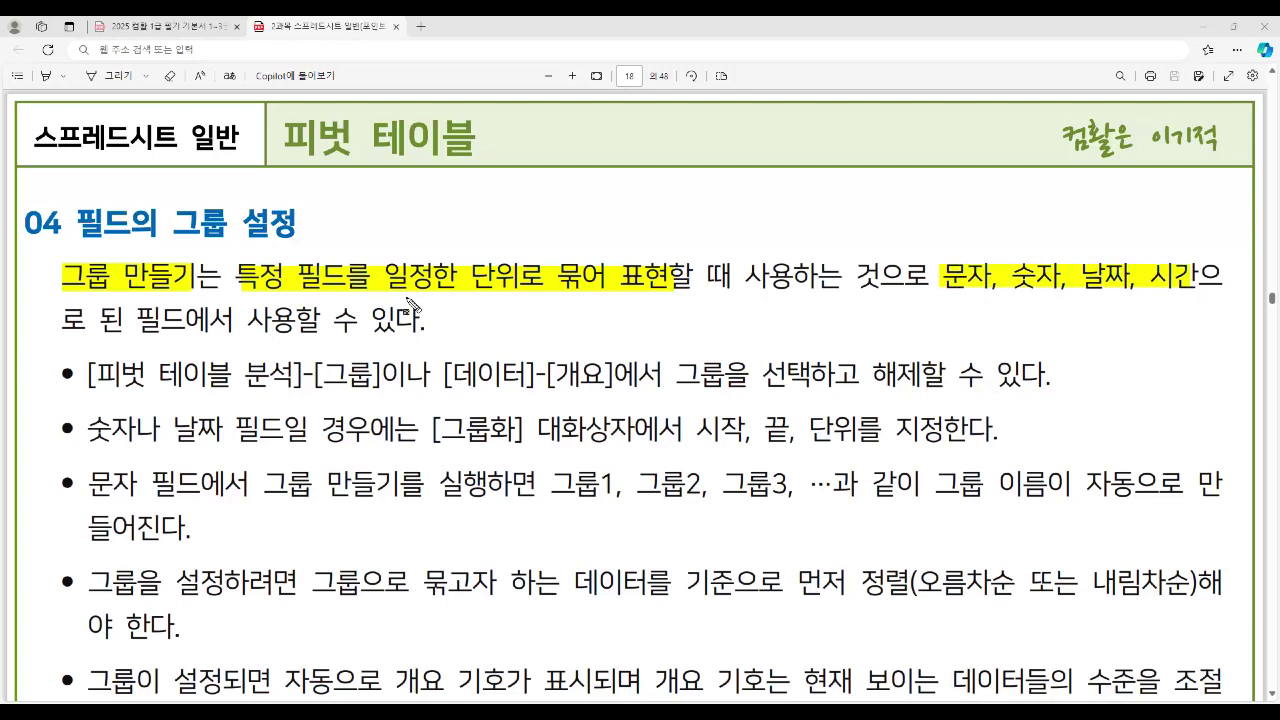
In the first bullet, highlight [피벗 테이블 분석]-[그룹], 데이터]-[개요, 그룹을 선택 and 해제
left_click_drag(90, 374, 378, 393)
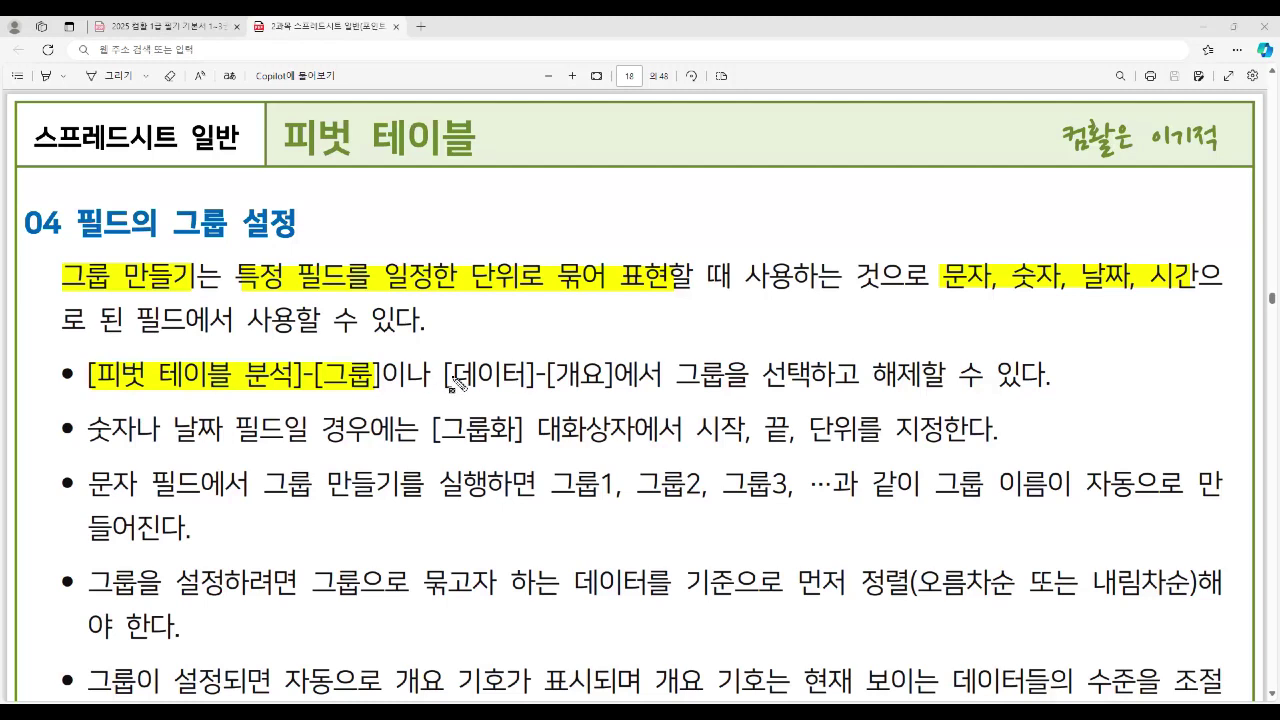
left_click_drag(452, 376, 806, 396)
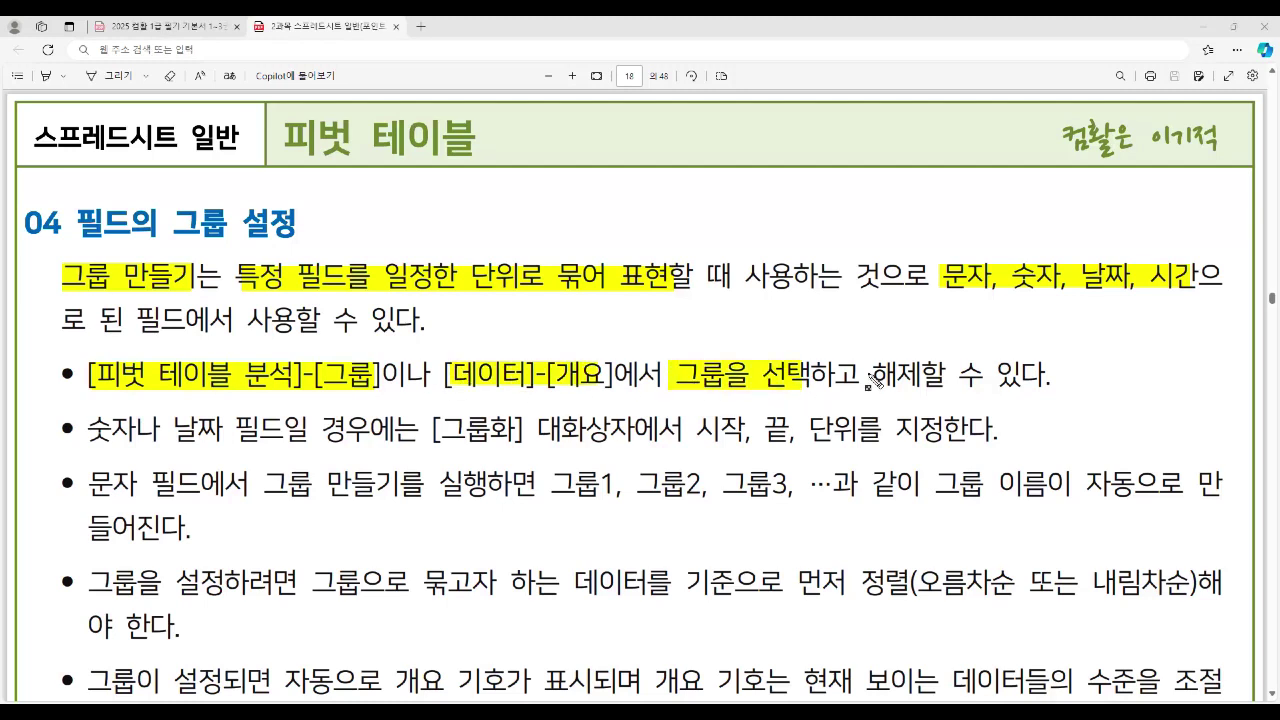
left_click_drag(870, 372, 918, 392)
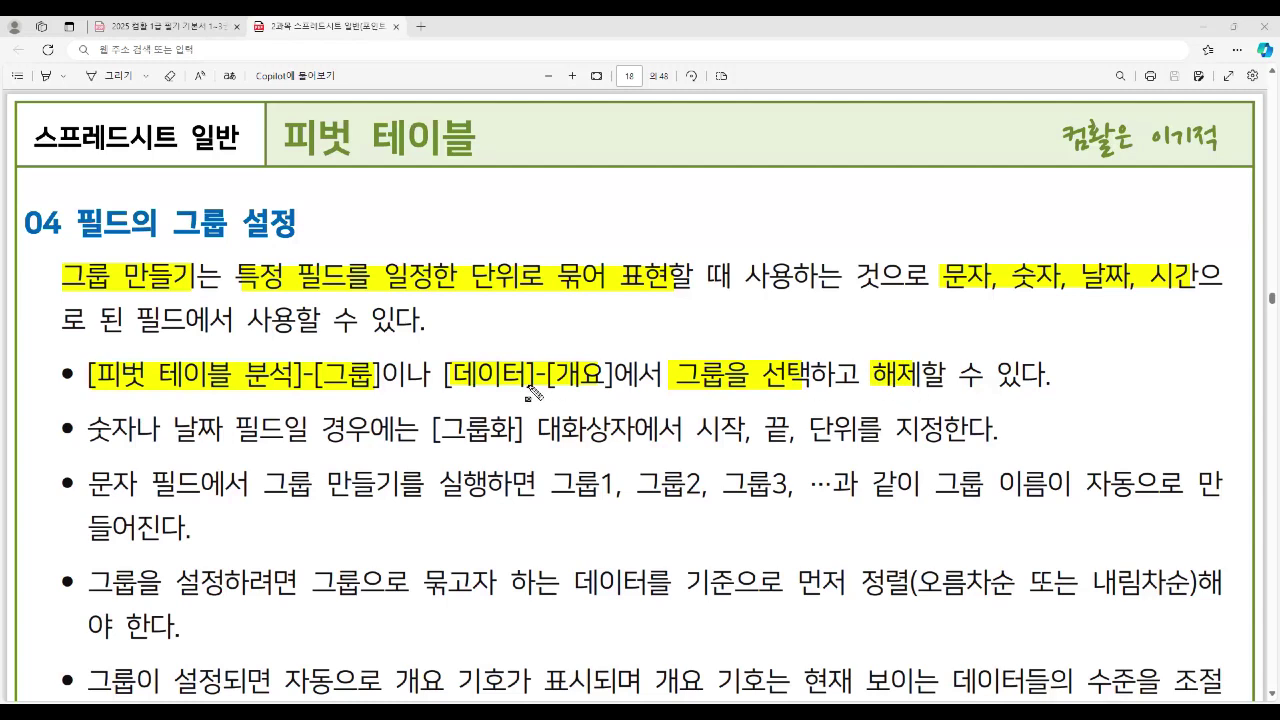
Highlight 숫자나 날짜 필드 and 시작, 끝, 단위 in the second bullet, and 문자 필드 in the third
left_click_drag(86, 428, 282, 456)
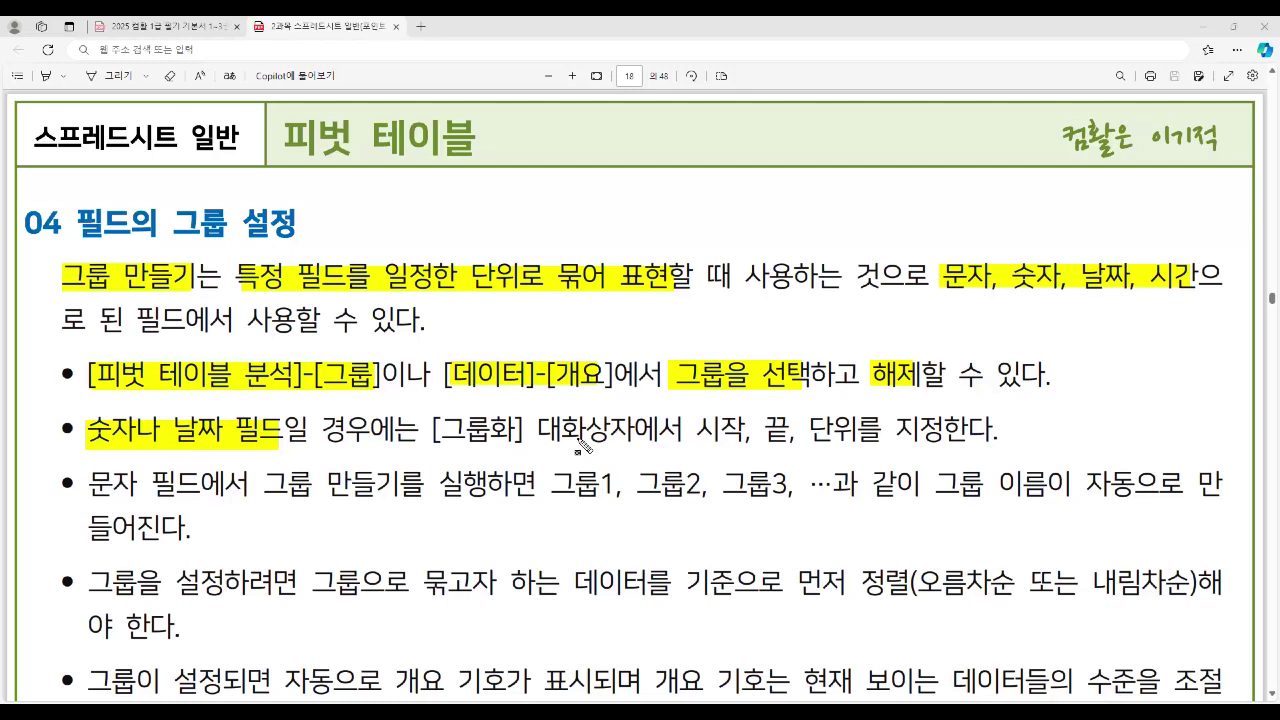
left_click_drag(700, 440, 858, 455)
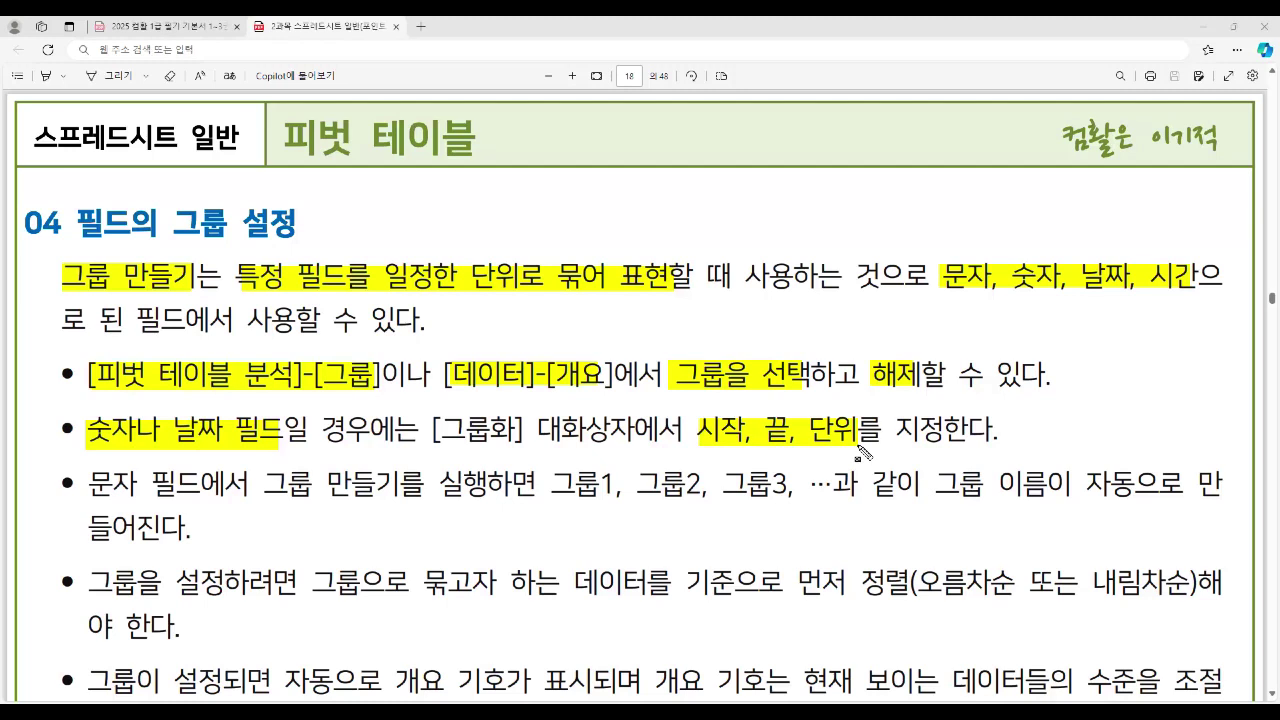
left_click_drag(88, 486, 196, 492)
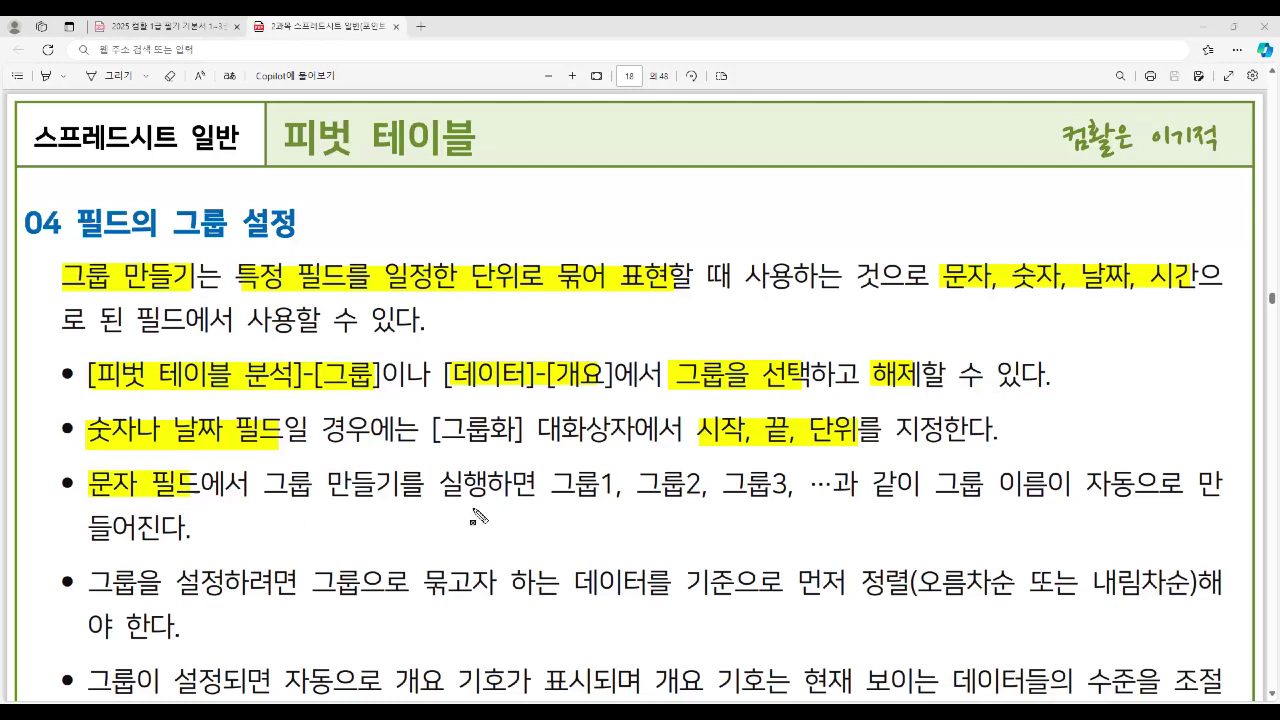
Highlight 그룹1, 그룹2, 그룹3 in the third bullet, and 그룹으로 묶고자 하는 데이터를 기준 and 정렬(오름차순 또는 내림차순) in the fourth
left_click_drag(556, 502, 788, 508)
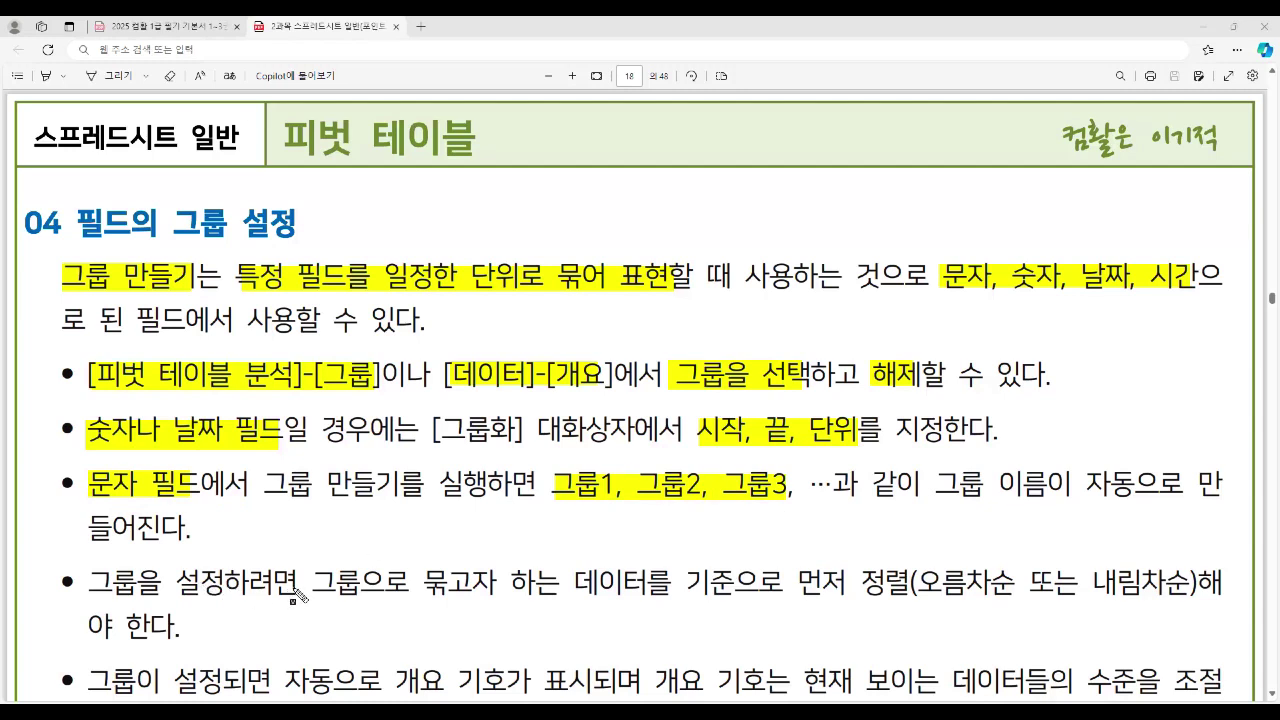
mouse_move(318, 584)
left_mouse_down()
mouse_move(406, 600)
mouse_move(734, 604)
left_mouse_up()
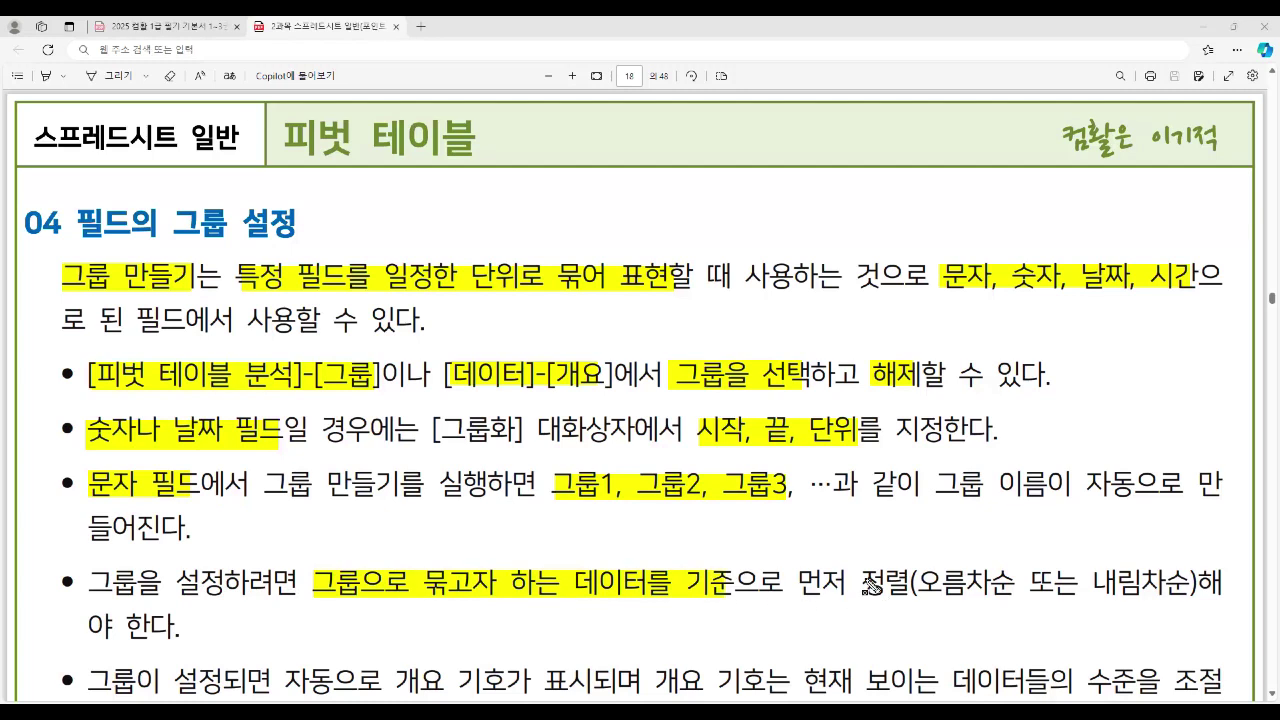
left_click_drag(866, 584, 1188, 600)
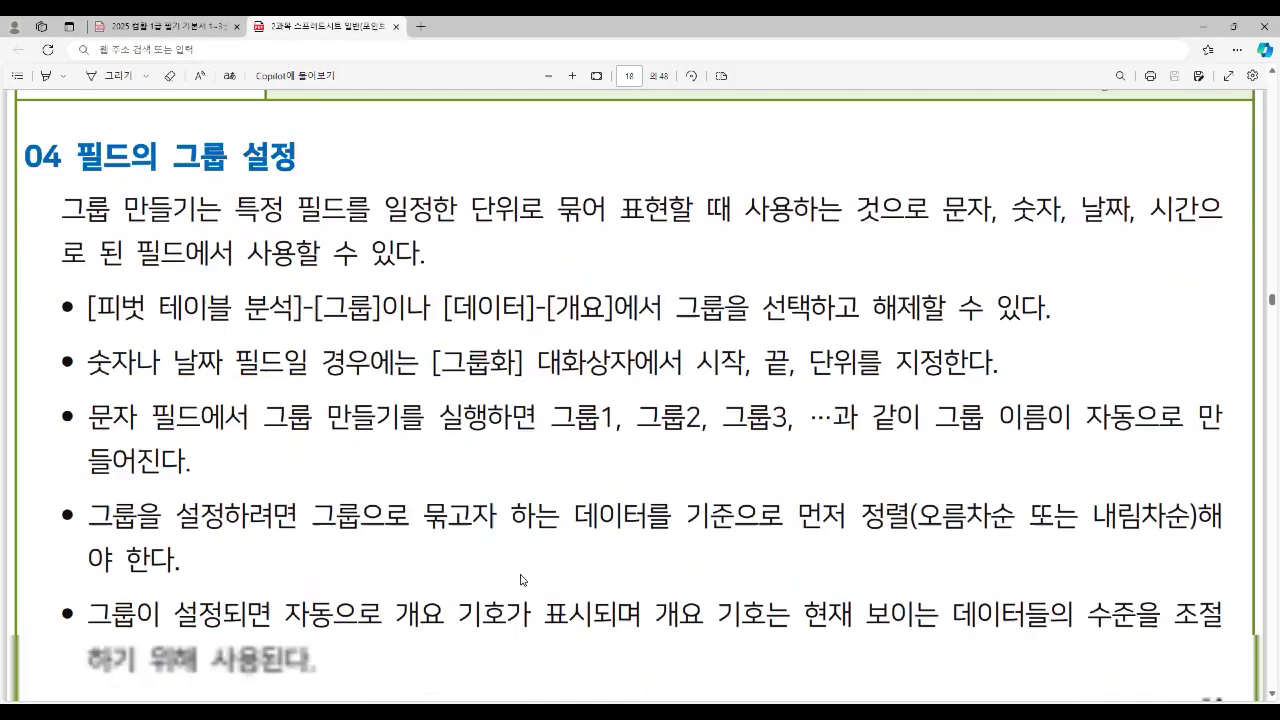
In the last bullet of page 18, highlight both mentions of 개요 기호 and the phrase 데이터들의 수준을 조절하기 위해 사용
scroll(490, 546, "down", 2)
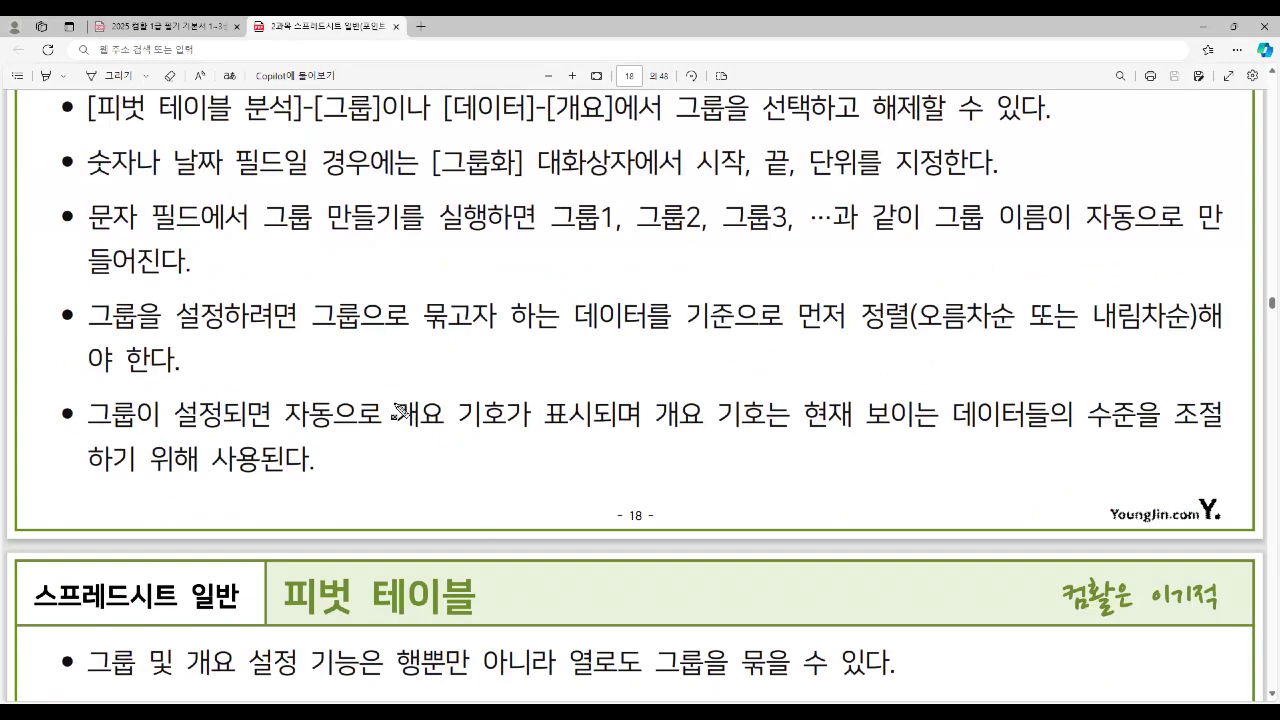
left_click_drag(396, 410, 505, 418)
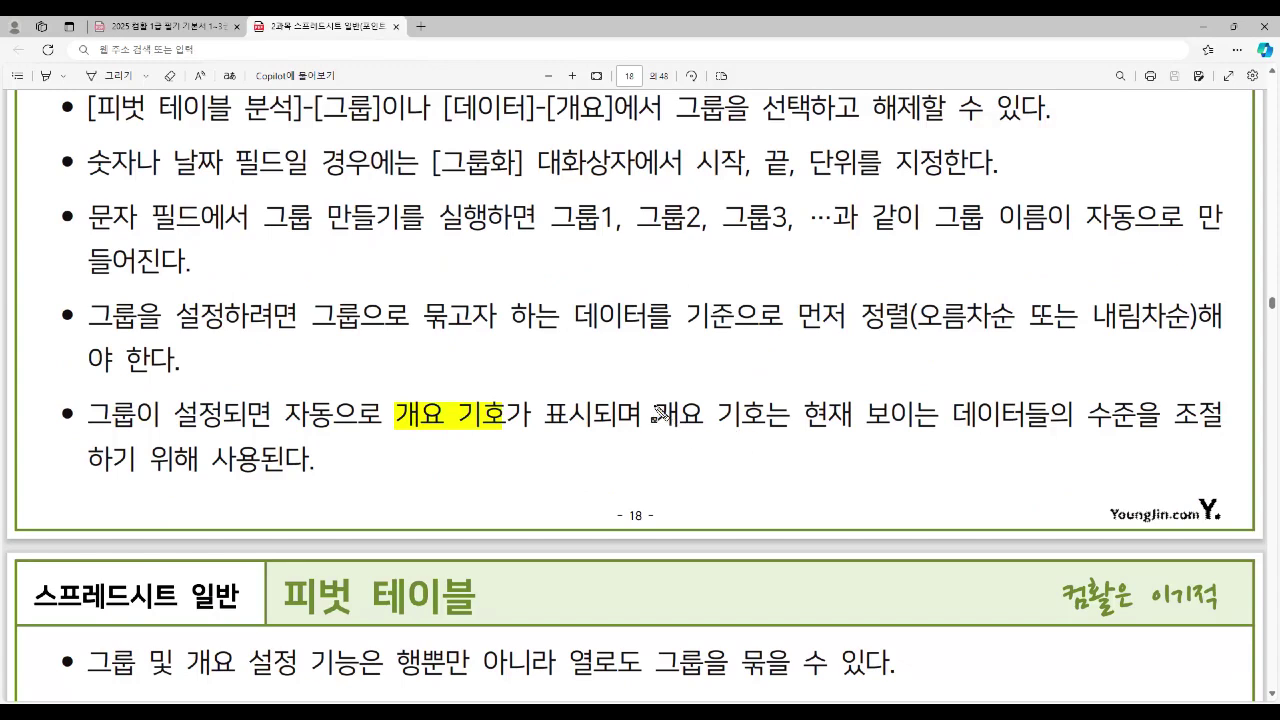
left_click_drag(655, 412, 766, 428)
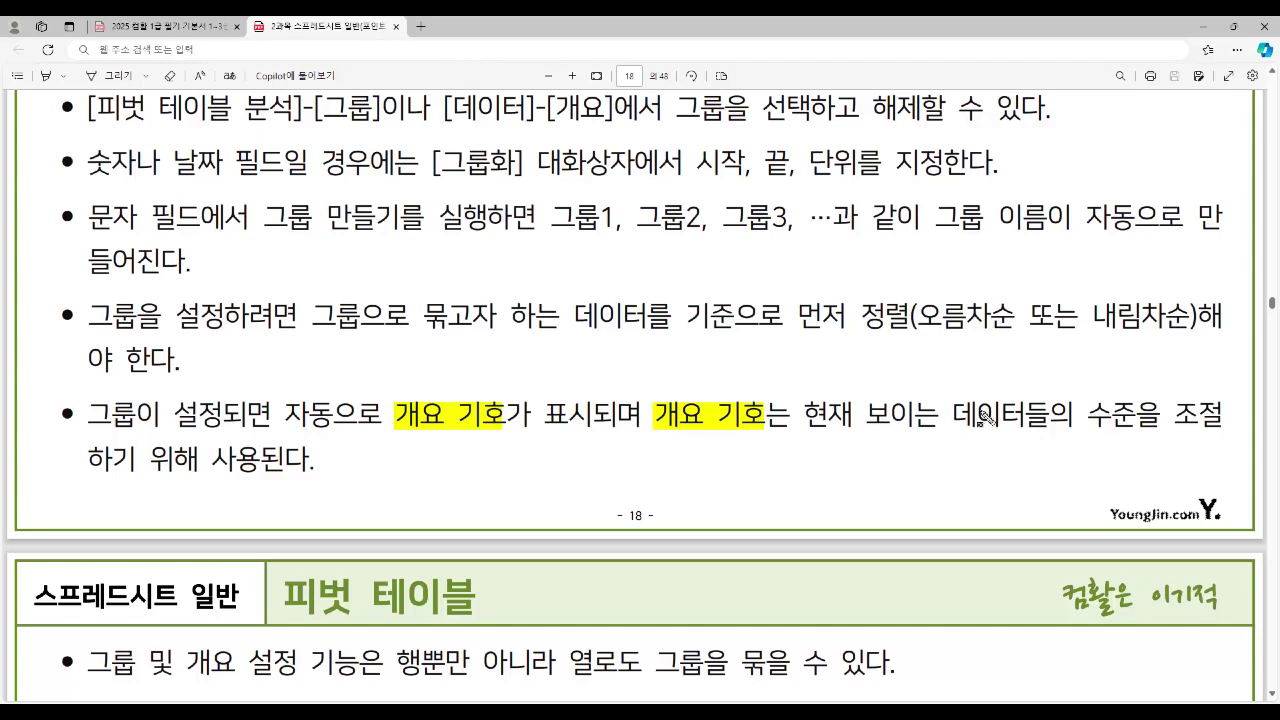
left_click_drag(955, 418, 1192, 425)
left_click_drag(88, 458, 255, 482)
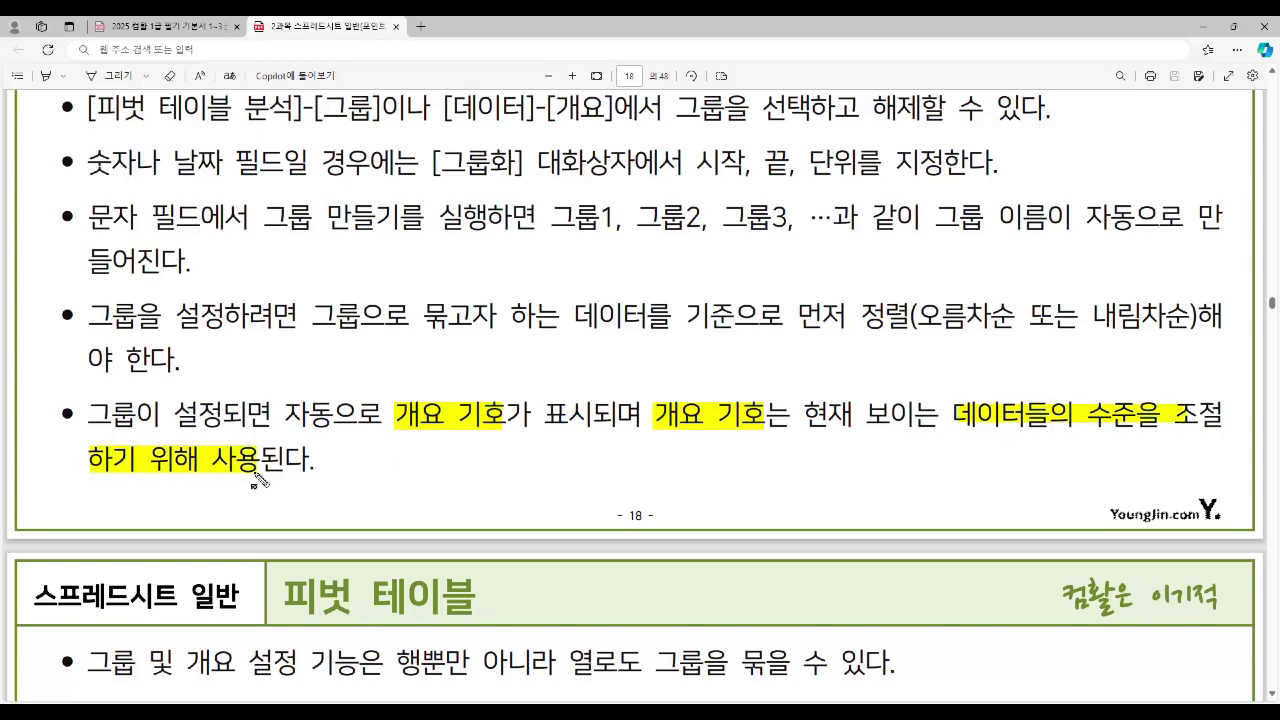
On page 19, highlight 행뿐만 아니라 열로도 그룹 and 묶을 수 있다 in the first bullet, and [그룹]을 선택 and 그룹 해제 in the second
scroll(255, 482, "down", 5)
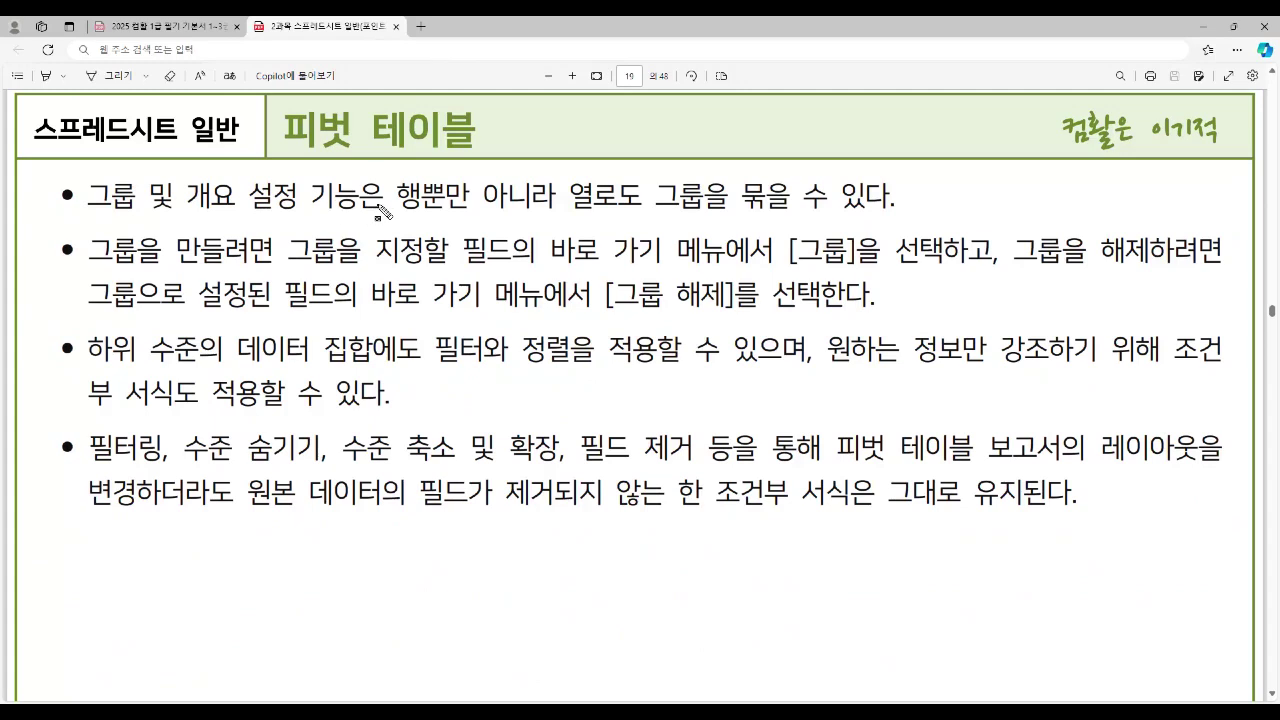
left_click_drag(398, 195, 886, 195)
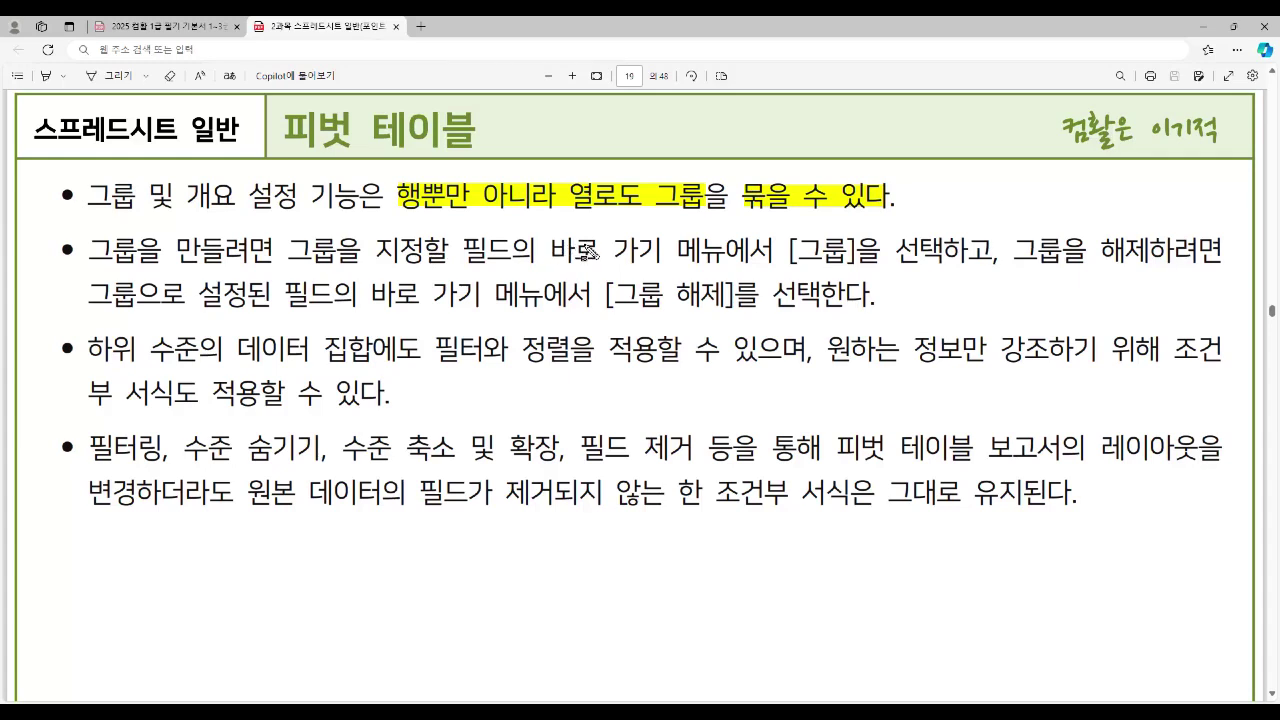
left_click_drag(790, 250, 940, 272)
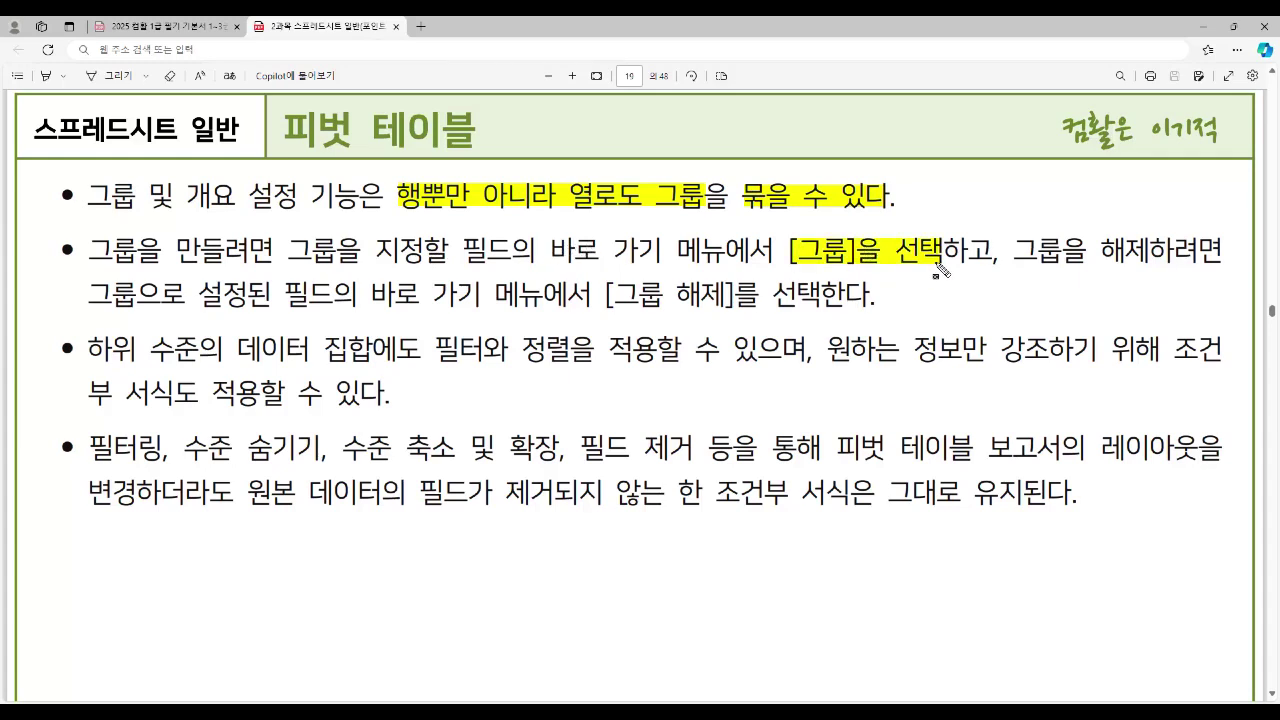
mouse_move(614, 292)
left_mouse_down()
mouse_move(732, 315)
mouse_move(726, 298)
left_mouse_up()
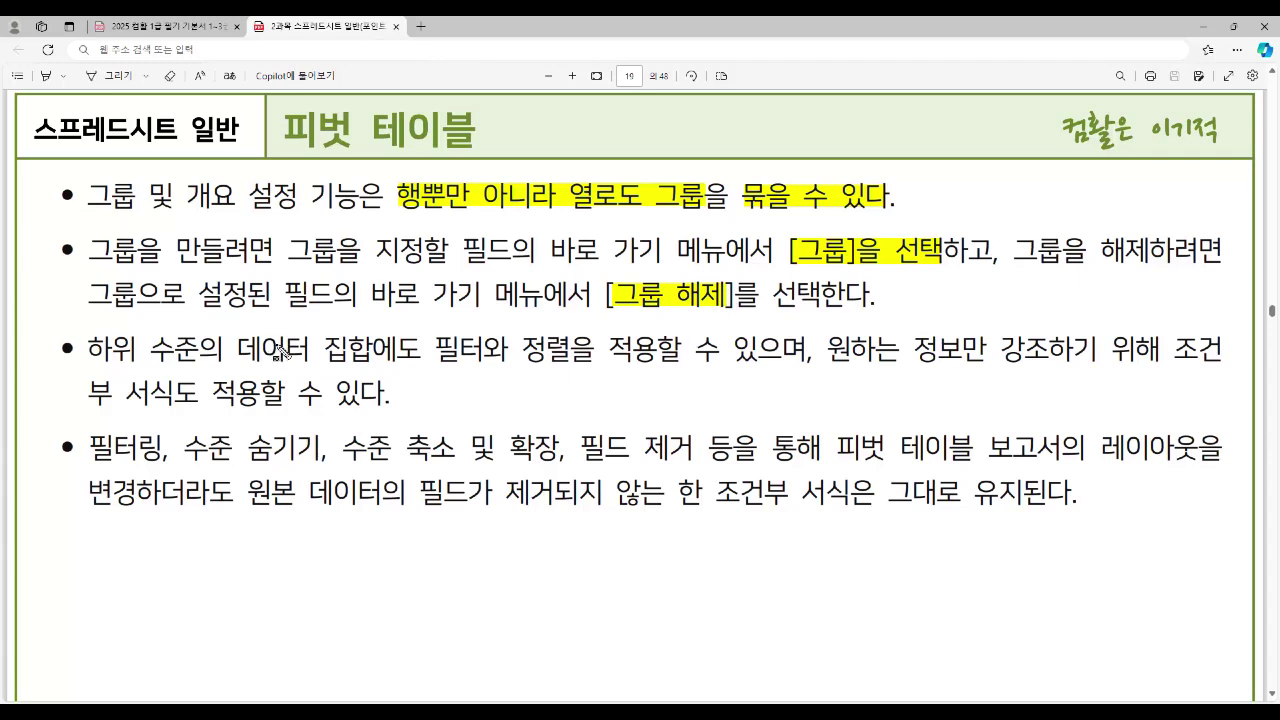